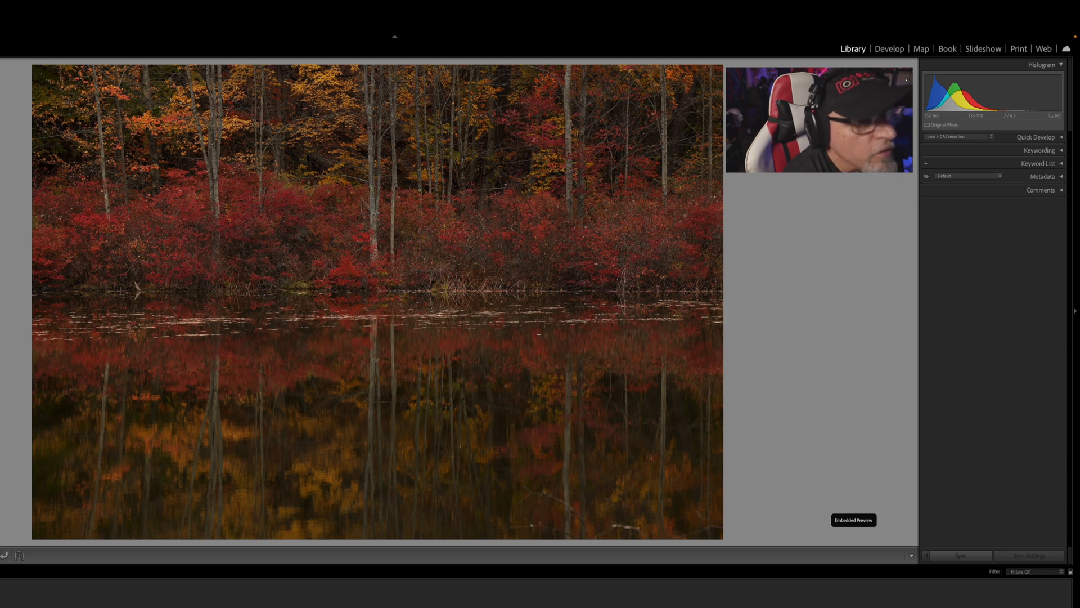
Open the photo in the Develop module, try the Adobe Landscape profile, and apply the Adobe Vivid profile
{"action": "left_click", "coordinate": [890, 50]}
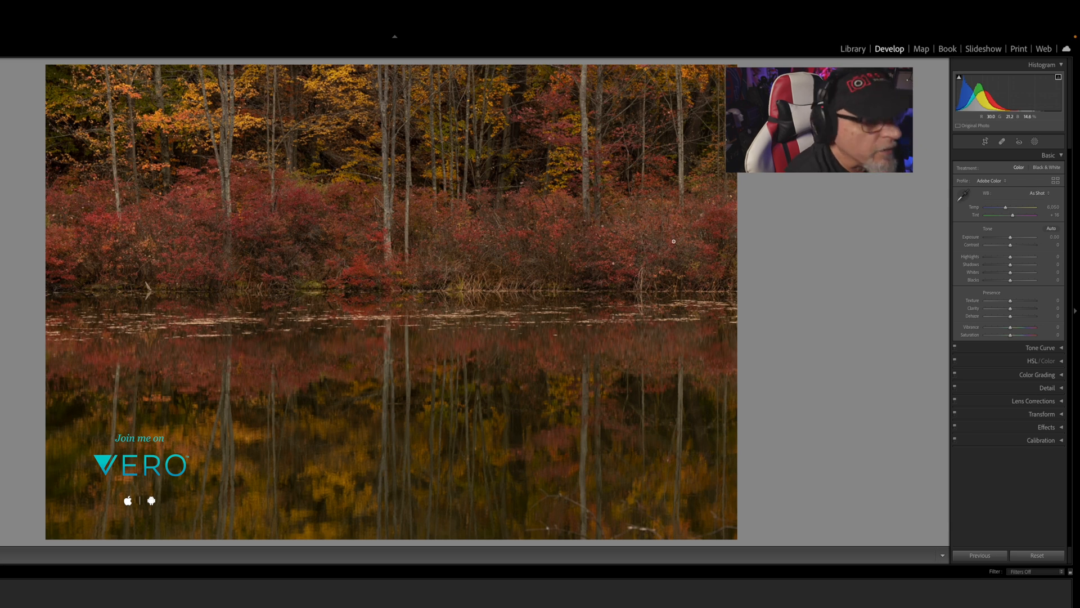
{"action": "left_click", "coordinate": [994, 183]}
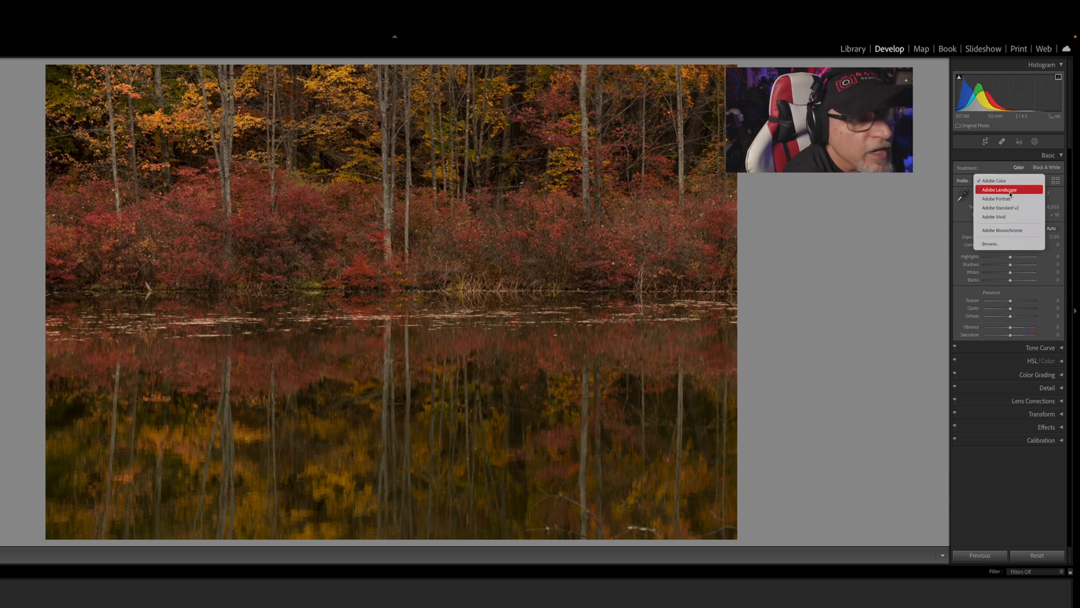
{"action": "left_click", "coordinate": [1011, 193]}
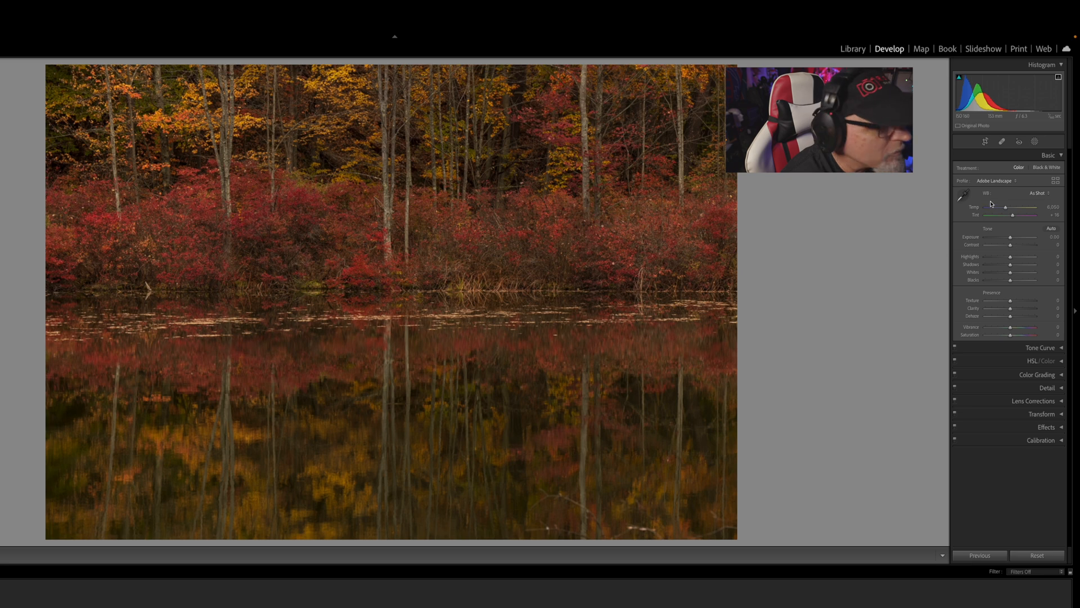
{"action": "left_click", "coordinate": [1012, 182]}
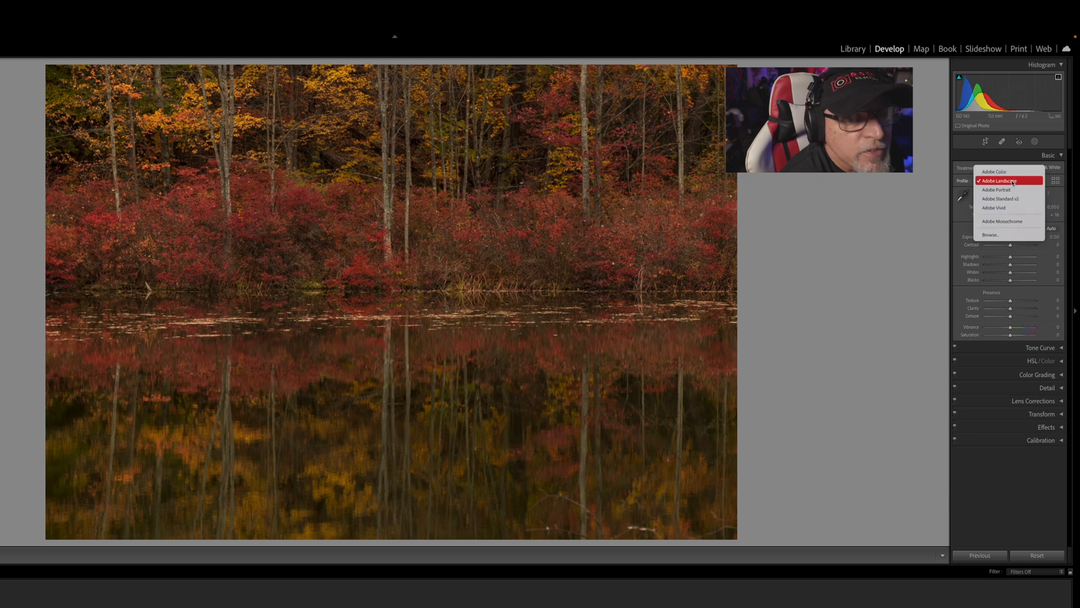
{"action": "left_click", "coordinate": [999, 210]}
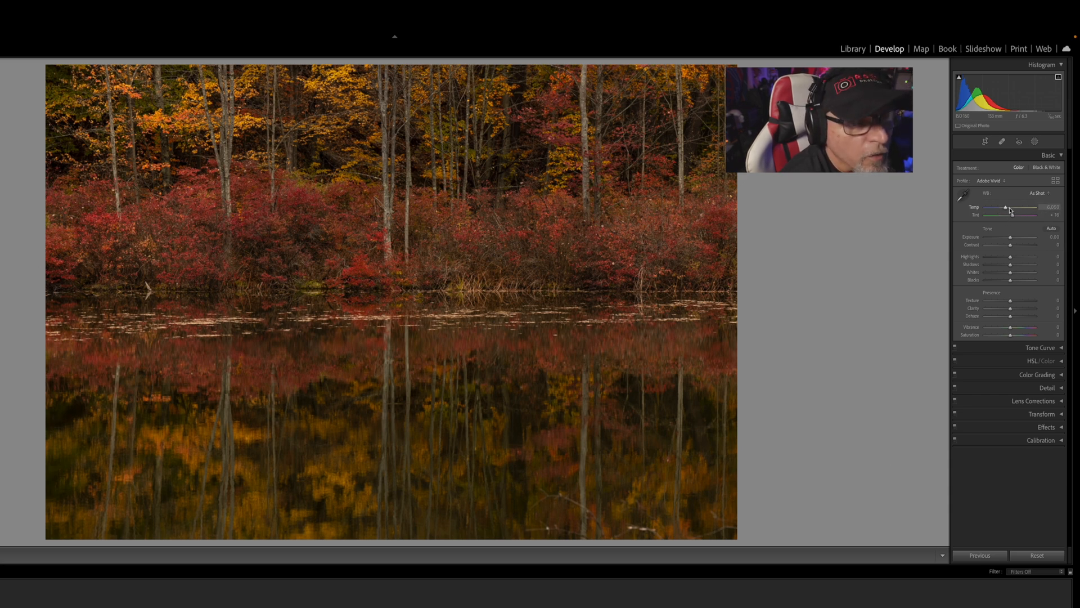
Cool the white balance temperature to 5,349, try a slightly lower tint and reset the tint to its original value
{"action": "left_click_drag", "start_coordinate": [1007, 211], "coordinate": [1005, 211]}
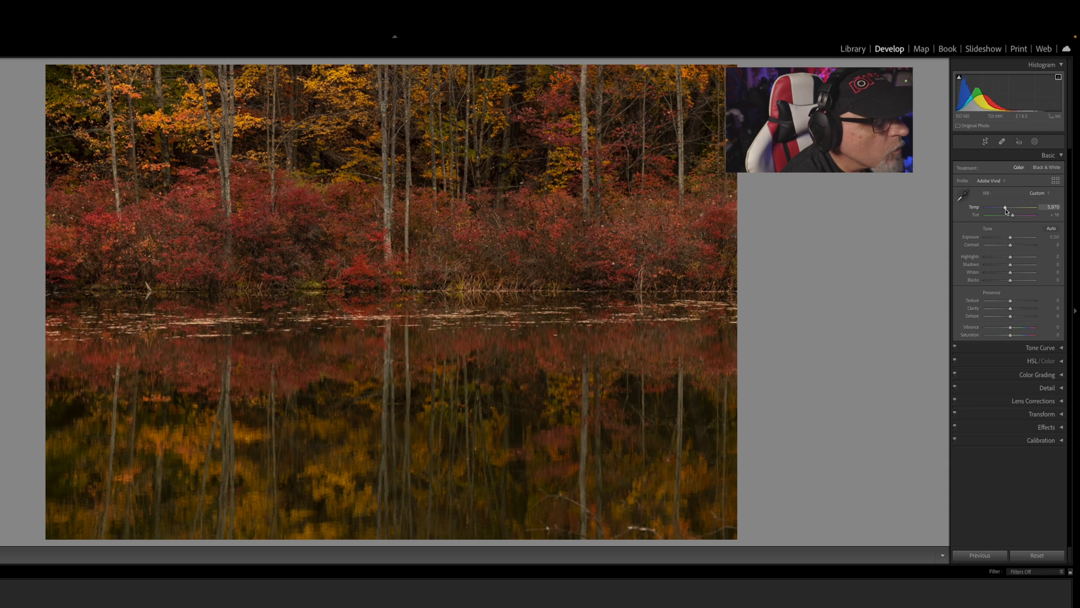
{"action": "left_click_drag", "start_coordinate": [1007, 211], "coordinate": [1005, 212]}
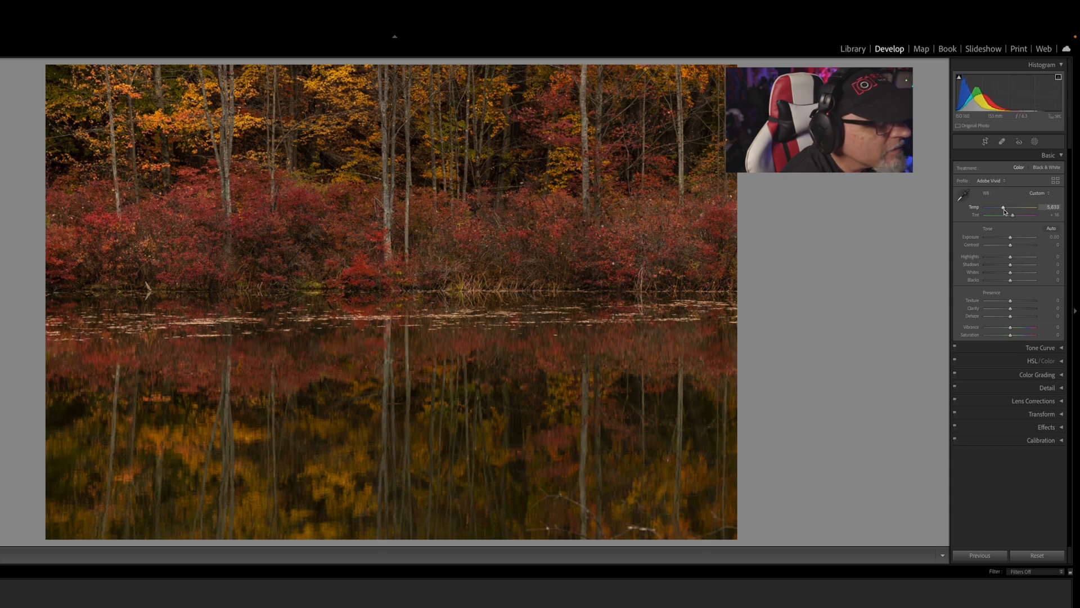
{"action": "left_click_drag", "start_coordinate": [1003, 211], "coordinate": [1002, 212]}
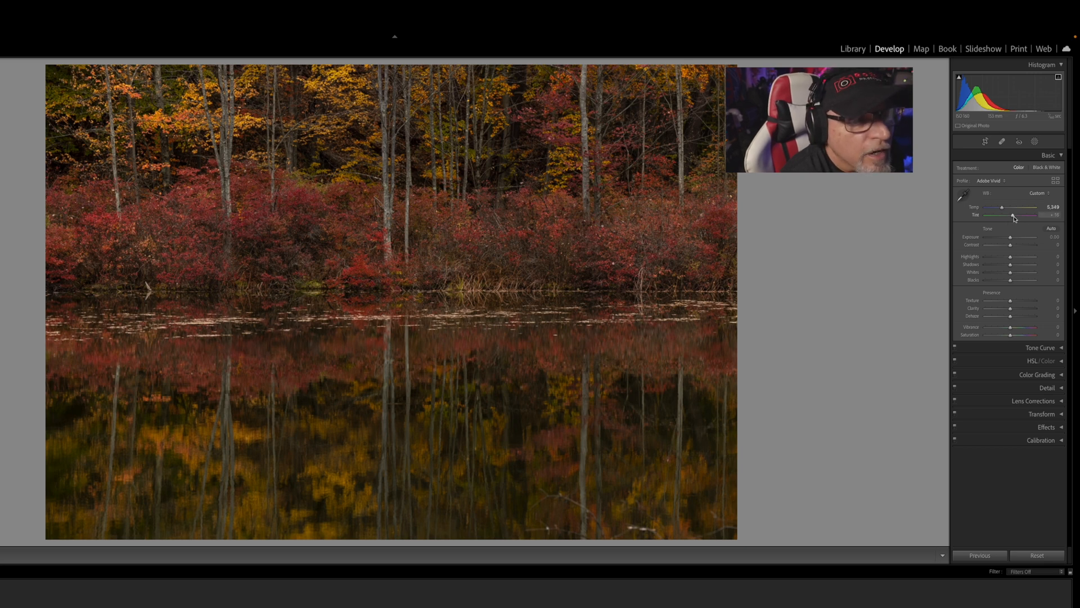
{"action": "left_click_drag", "start_coordinate": [1014, 216], "coordinate": [1012, 217]}
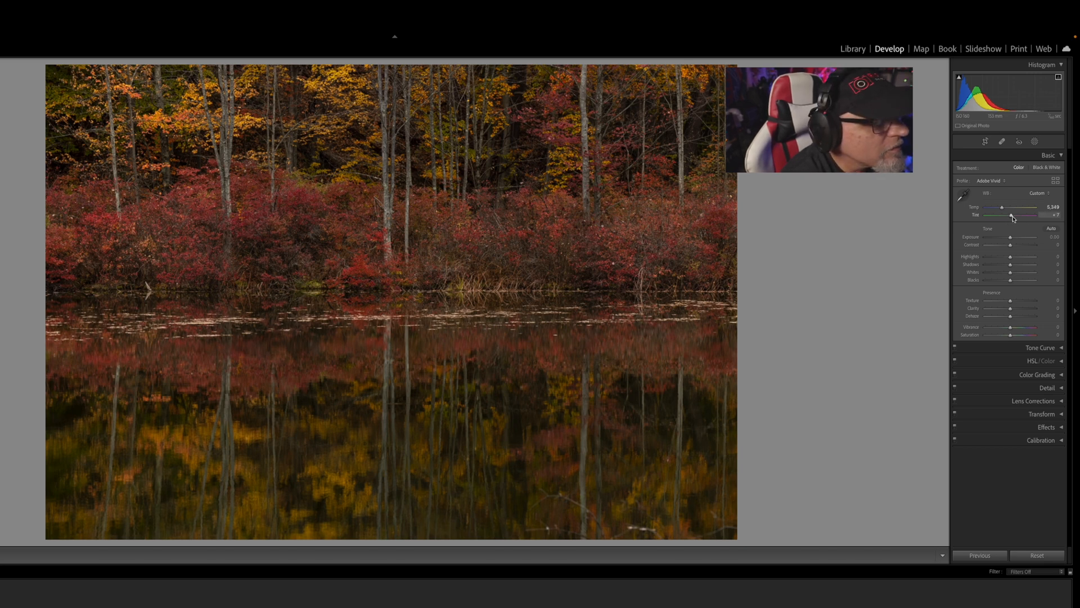
{"action": "double_click", "coordinate": [976, 216]}
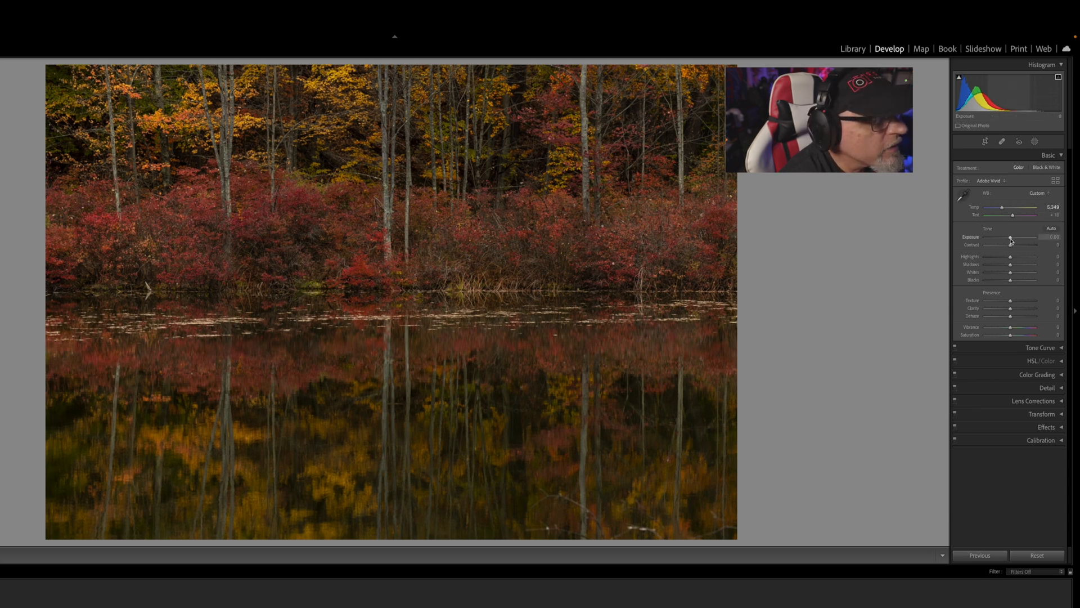
Brighten the photo by setting Exposure to +0.30
{"action": "left_click_drag", "start_coordinate": [1011, 241], "coordinate": [1013, 240]}
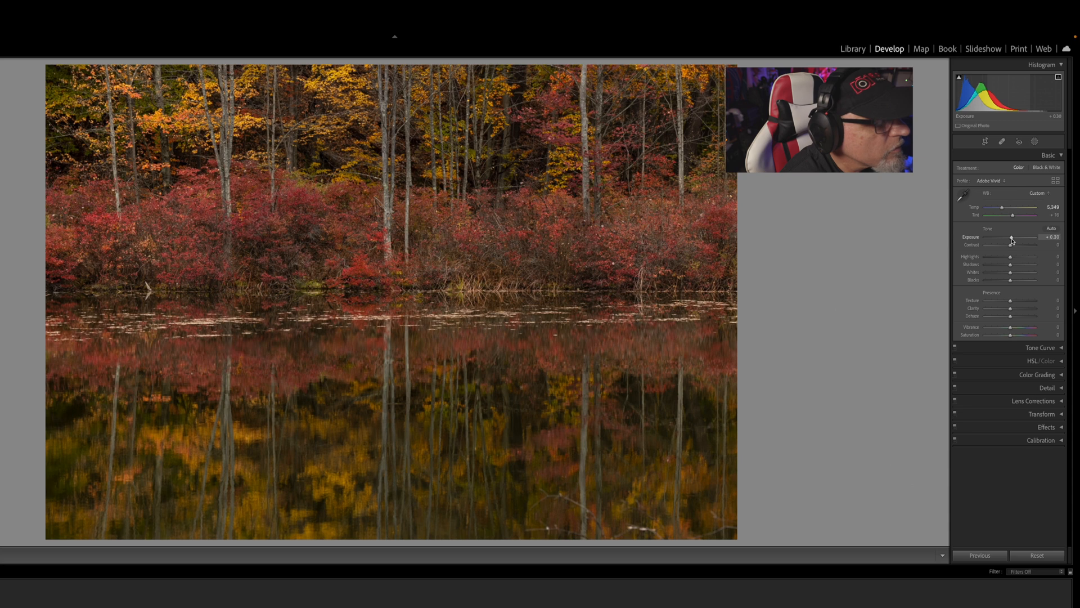
{"action": "left_click_drag", "start_coordinate": [1012, 241], "coordinate": [1013, 240]}
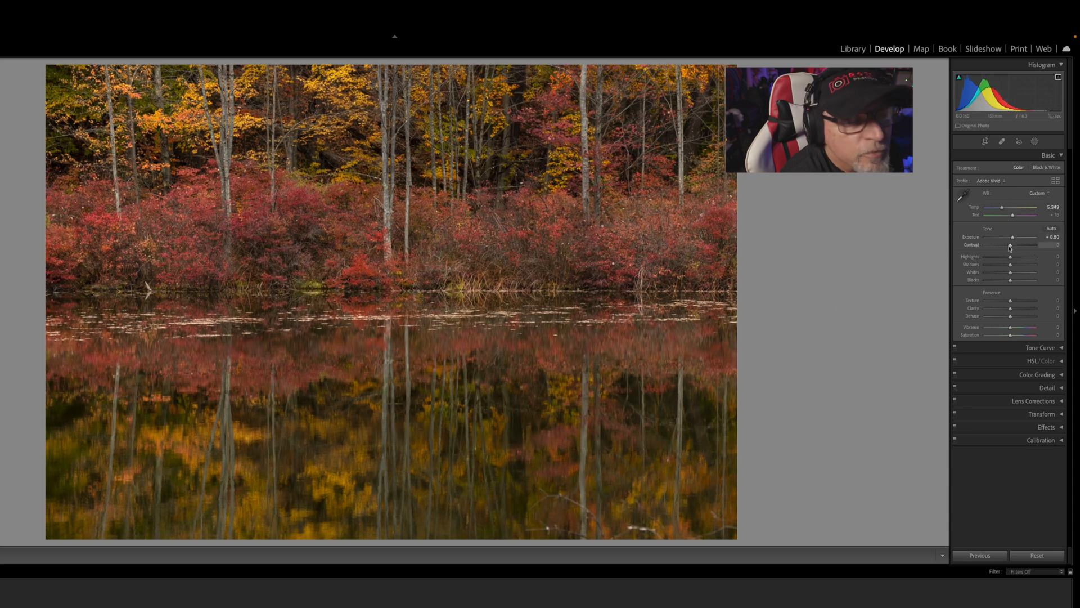
{"action": "left_click_drag", "start_coordinate": [1014, 241], "coordinate": [1013, 241]}
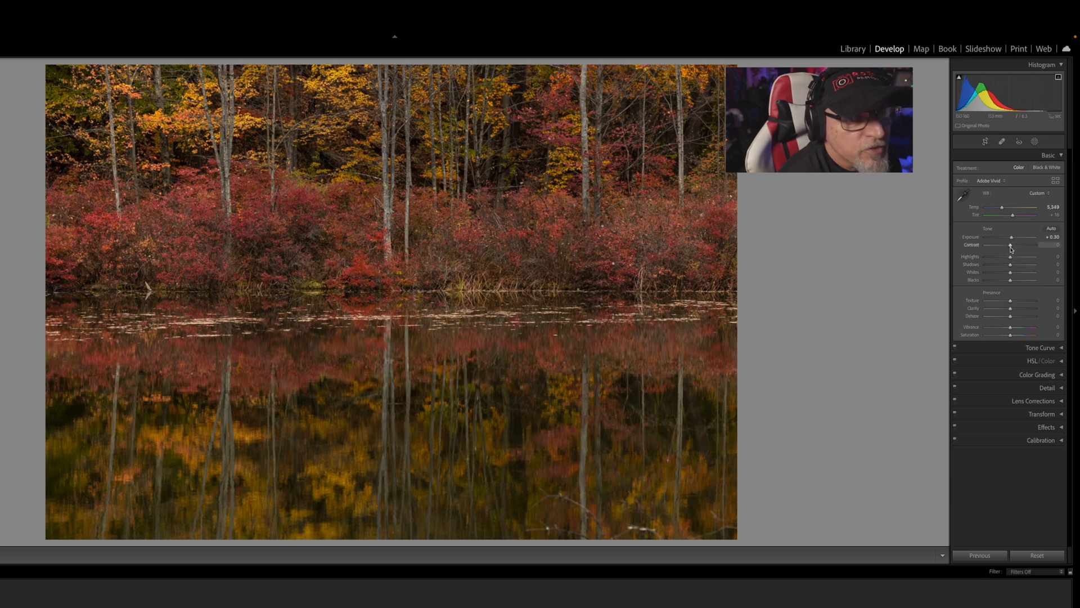
Set Highlights to +31, Shadows to -38, Whites to +29 and Blacks to -27, keeping Contrast at its default
{"action": "mouse_move", "coordinate": [1011, 261]}
{"action": "left_mouse_down"}
{"action": "mouse_move", "coordinate": [995, 264]}
{"action": "mouse_move", "coordinate": [1016, 266]}
{"action": "left_mouse_up"}
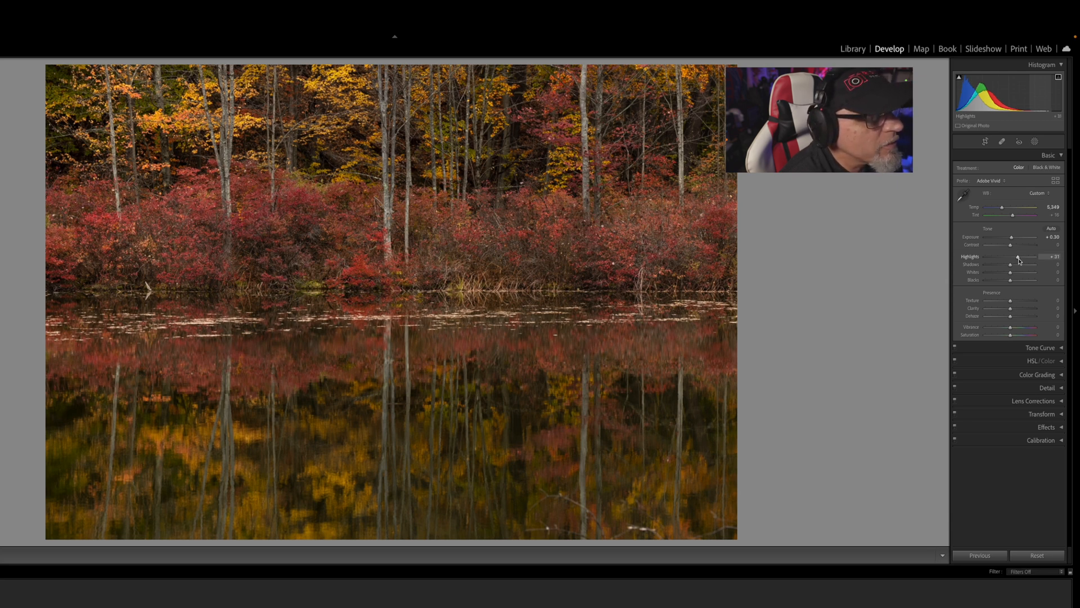
{"action": "left_click_drag", "start_coordinate": [1011, 269], "coordinate": [1001, 268]}
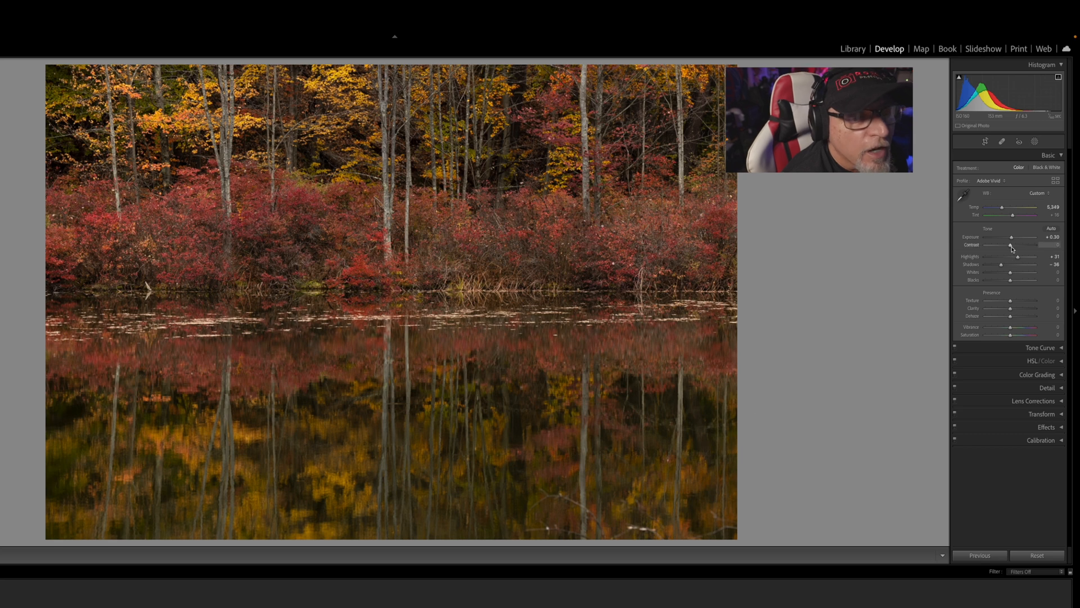
{"action": "left_click_drag", "start_coordinate": [1012, 248], "coordinate": [1011, 250]}
{"action": "double_click", "coordinate": [979, 248]}
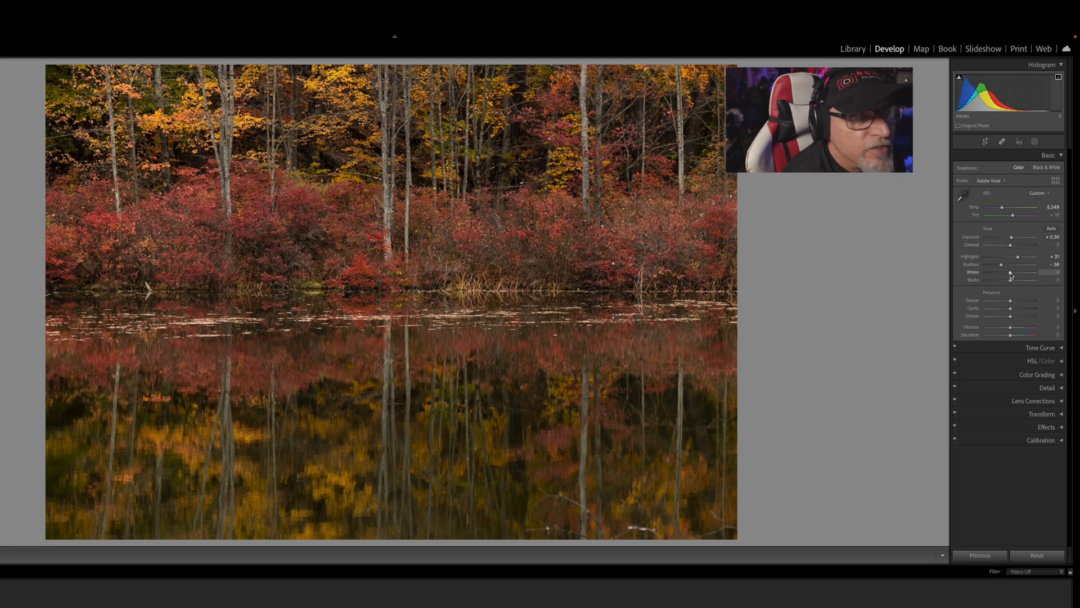
{"action": "left_click_drag", "start_coordinate": [1012, 274], "coordinate": [1019, 276]}
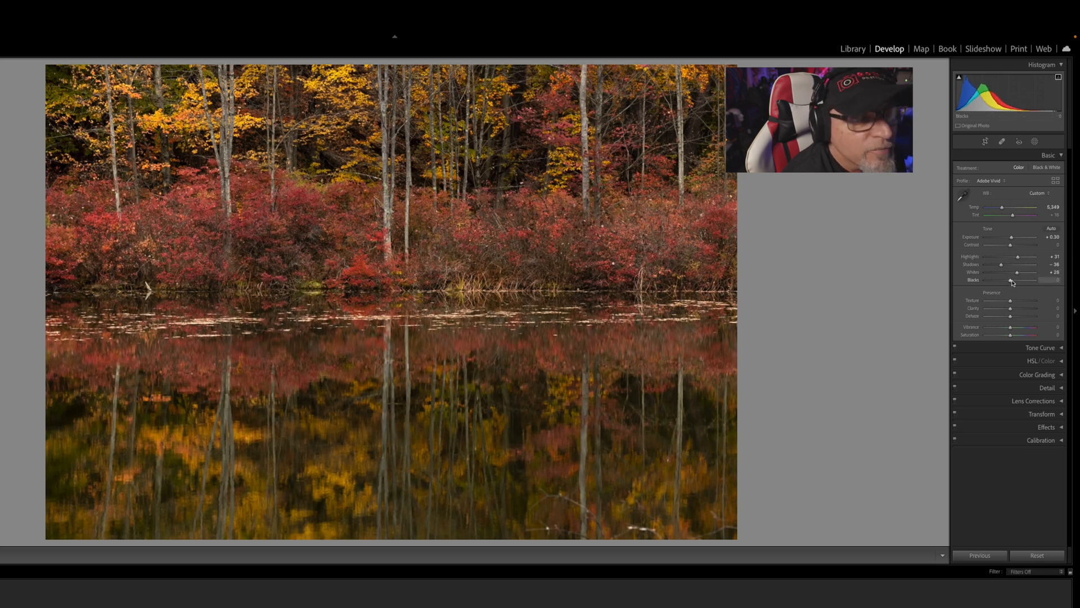
{"action": "left_click_drag", "start_coordinate": [1012, 283], "coordinate": [1008, 289]}
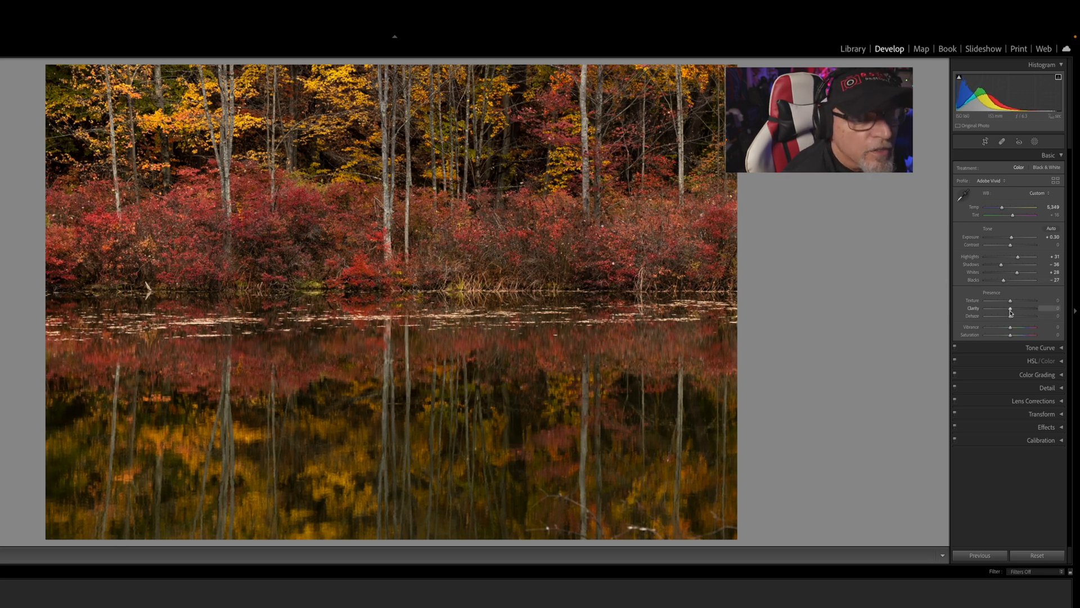
Set Clarity to +10 and Vibrance to +14 for the photo
{"action": "left_click_drag", "start_coordinate": [1011, 310], "coordinate": [1015, 310]}
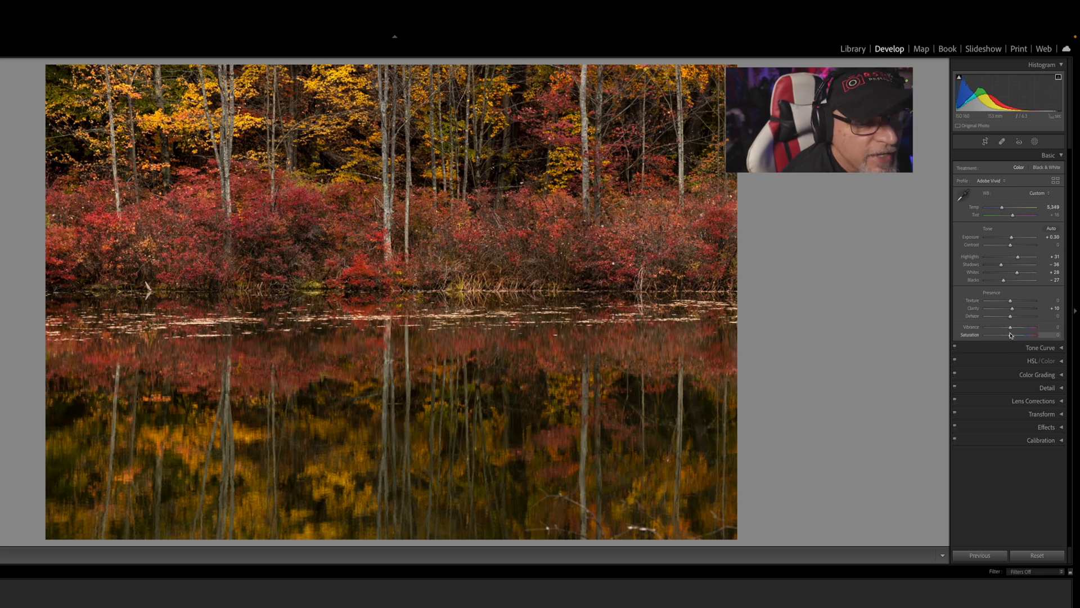
{"action": "left_click_drag", "start_coordinate": [1011, 329], "coordinate": [1014, 330]}
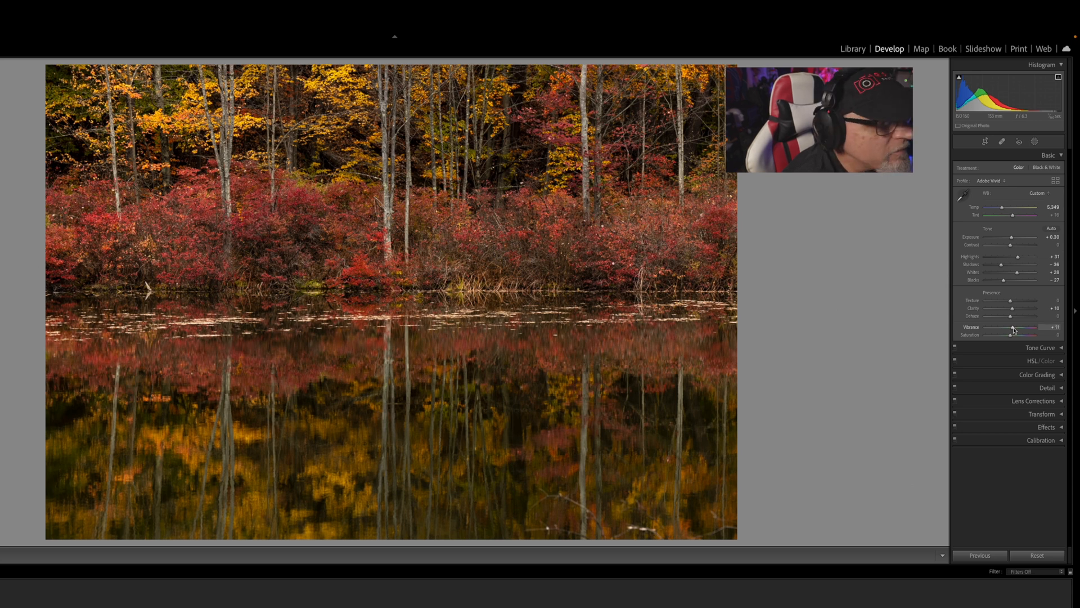
{"action": "left_click_drag", "start_coordinate": [1014, 330], "coordinate": [1015, 331]}
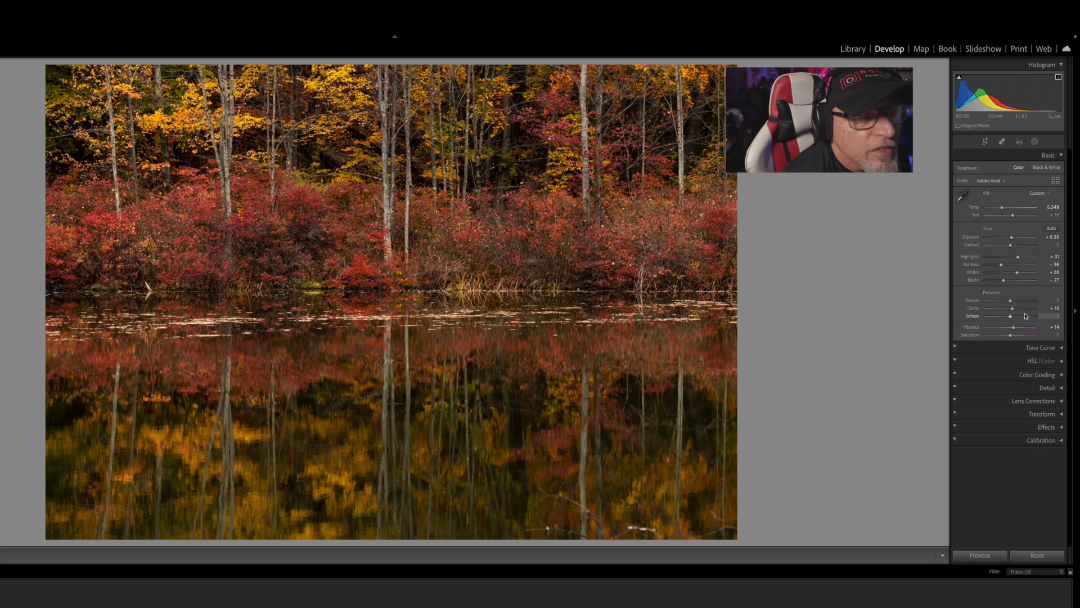
Cool the white balance further by setting the color temperature to 4,841
{"action": "left_click_drag", "start_coordinate": [1003, 210], "coordinate": [1003, 209]}
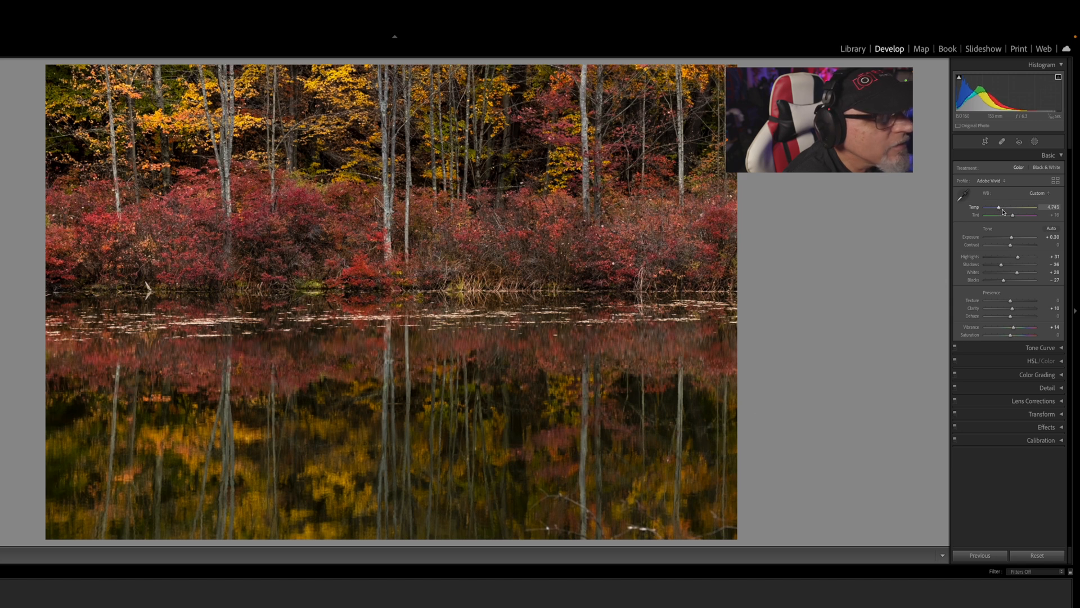
{"action": "left_click_drag", "start_coordinate": [999, 210], "coordinate": [1000, 210]}
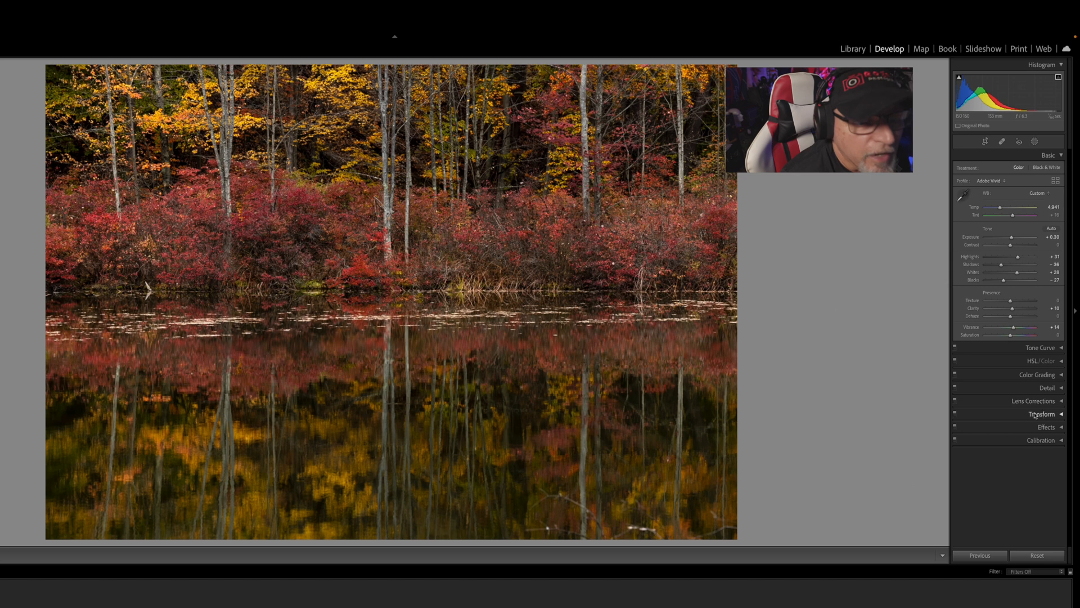
Check the chromatic aberration and lens profile settings under Lens Corrections
{"action": "left_click", "coordinate": [1062, 402]}
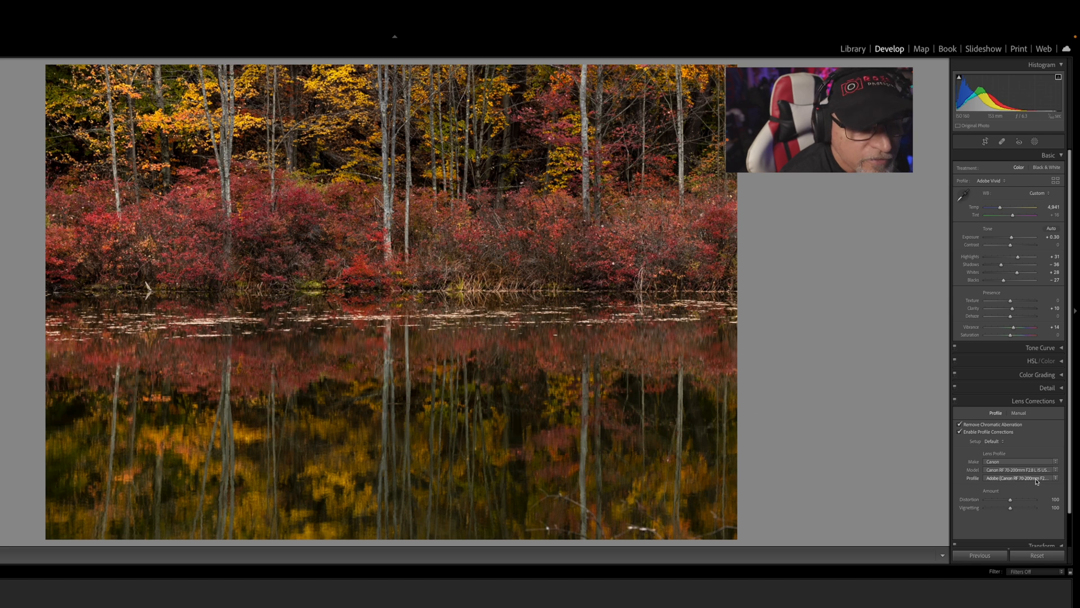
{"action": "left_click", "coordinate": [1062, 401]}
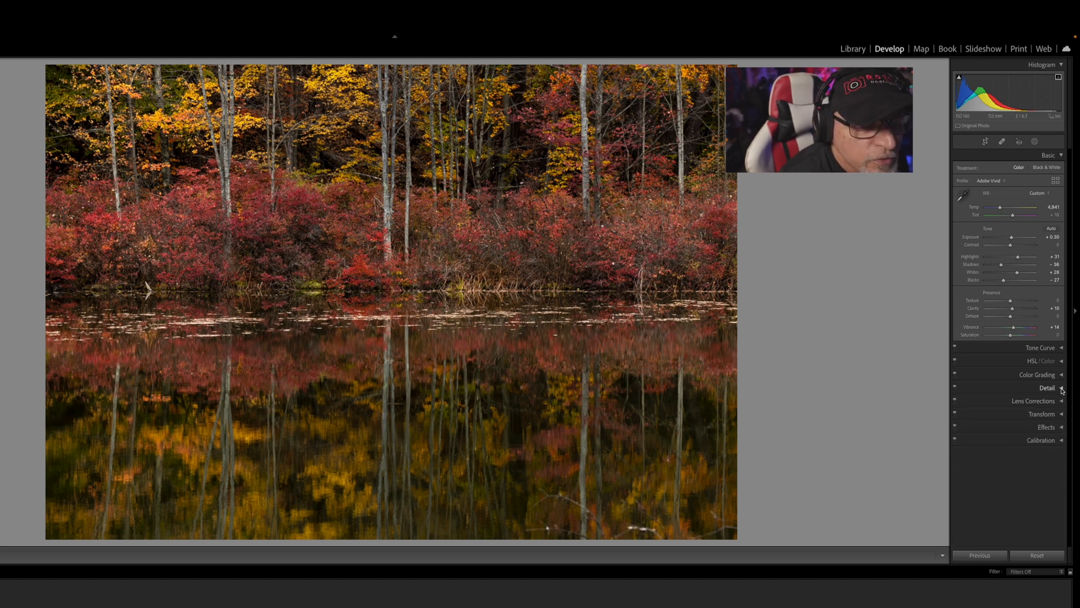
Sharpen the photo with Amount 89, Radius 0.5, Detail 100 and Masking 97, previewing the mask to limit sharpening to edges
{"action": "left_click", "coordinate": [1062, 388]}
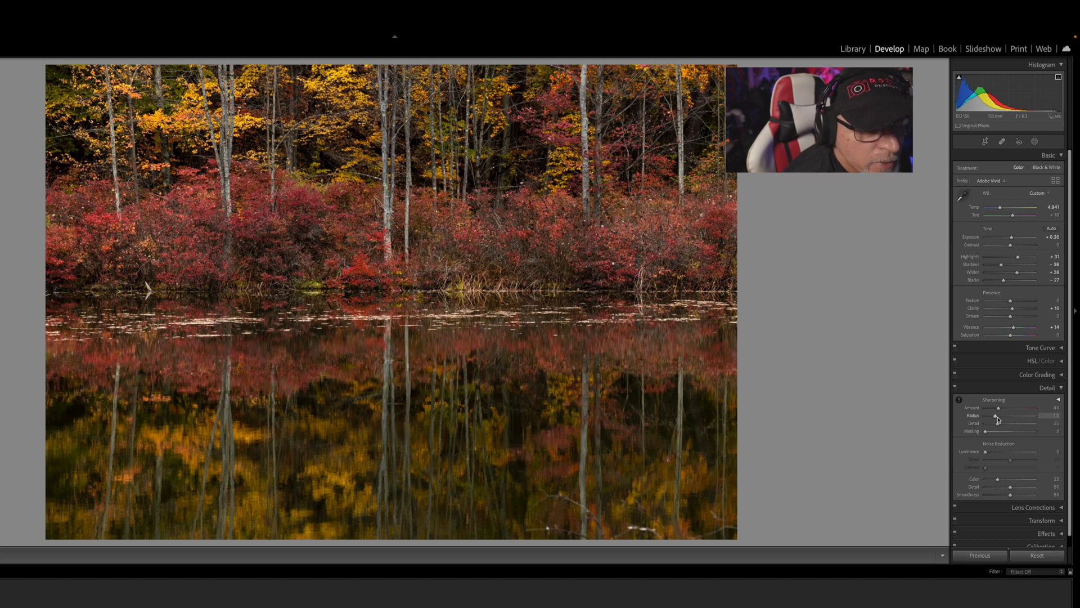
{"action": "left_click_drag", "start_coordinate": [996, 417], "coordinate": [1017, 412]}
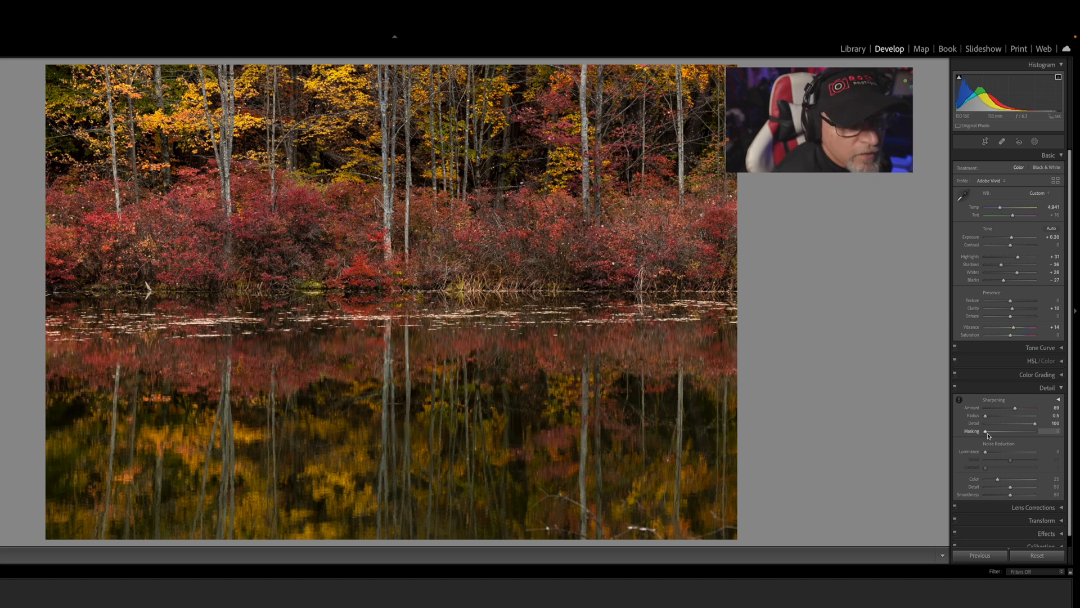
{"action": "left_click_drag", "start_coordinate": [986, 434], "coordinate": [988, 433]}
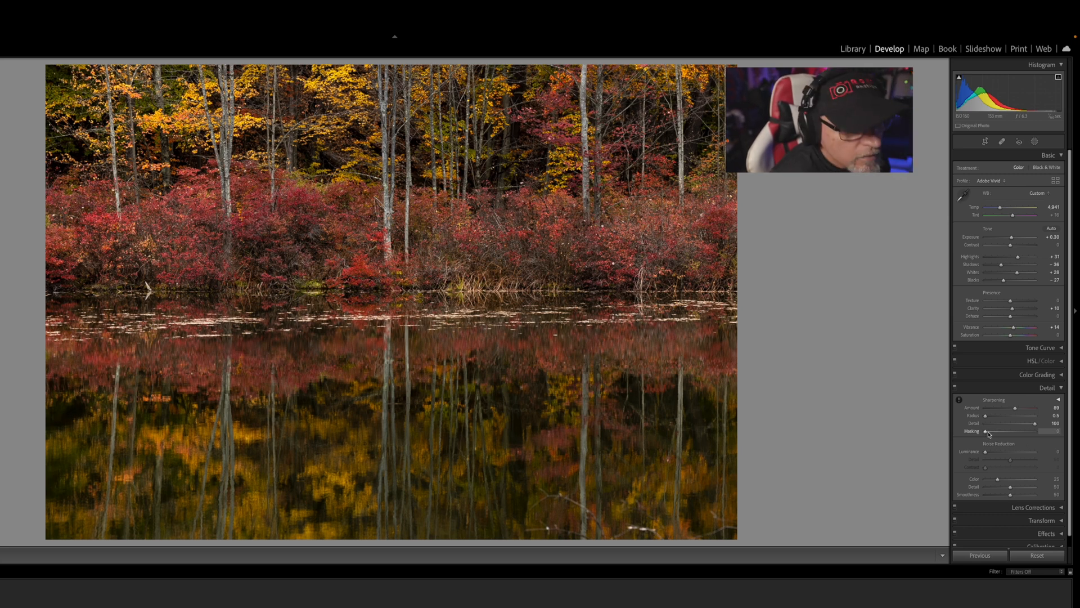
{"action": "left_click", "coordinate": [985, 433], "text": "alt"}
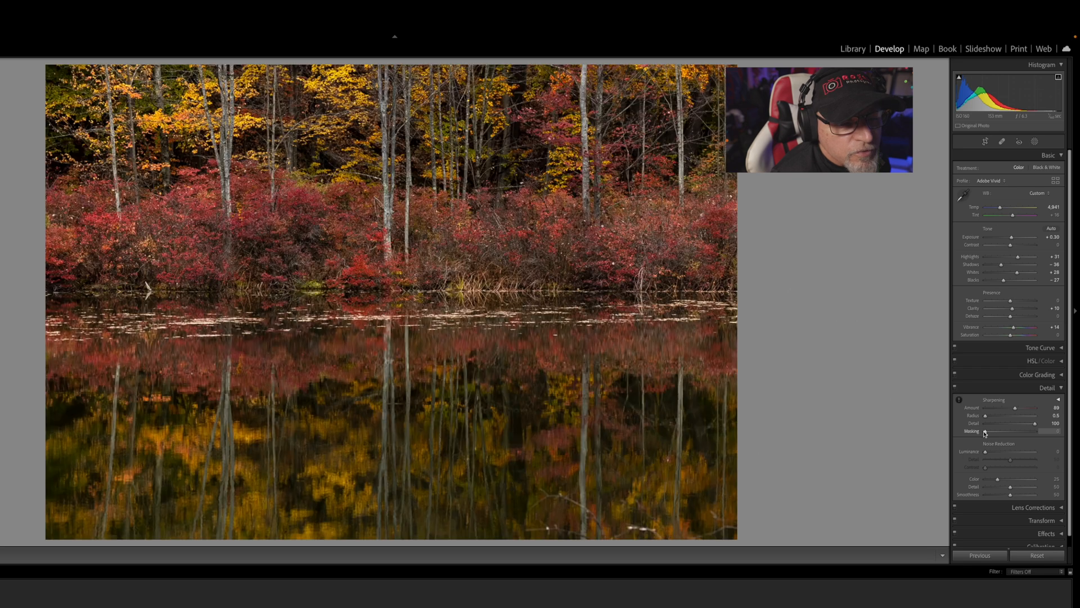
{"action": "left_click_drag", "start_coordinate": [986, 433], "coordinate": [1033, 434]}
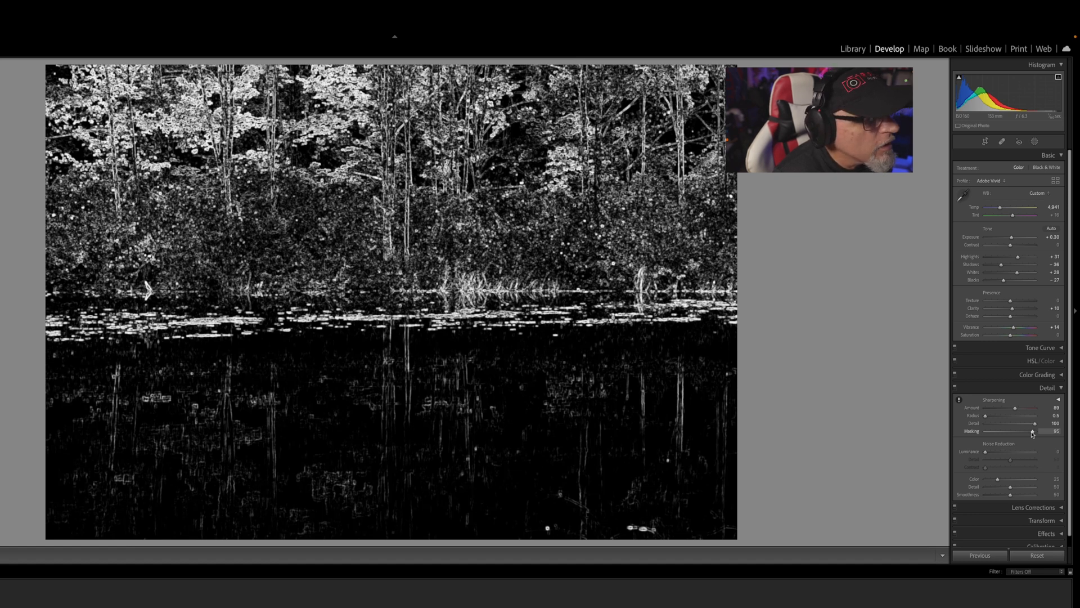
{"action": "left_click_drag", "start_coordinate": [1032, 435], "coordinate": [1033, 434]}
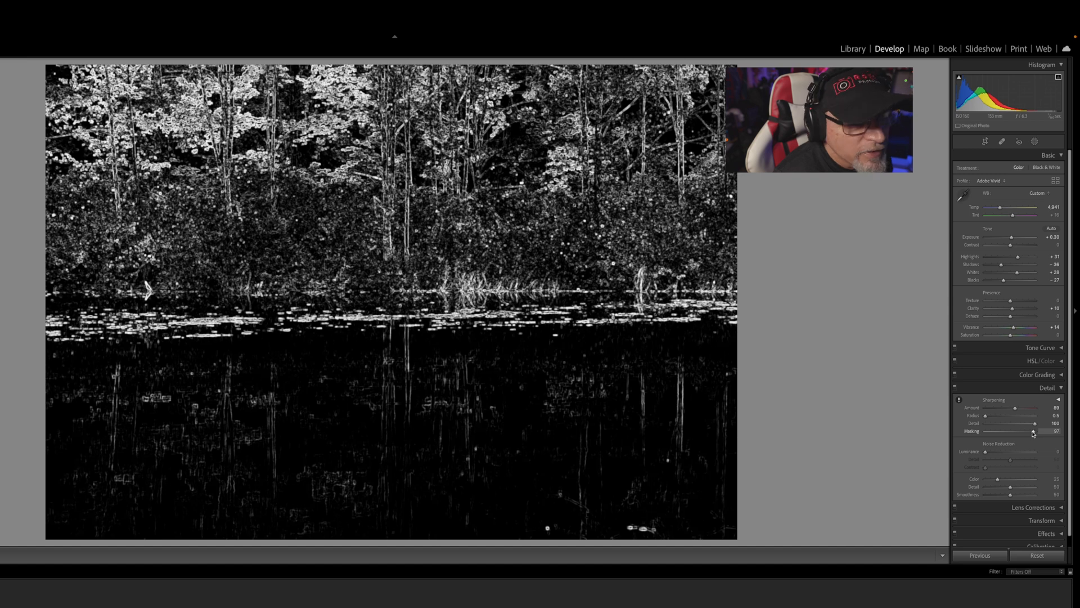
{"action": "left_click_drag", "start_coordinate": [1033, 434], "coordinate": [1033, 434]}
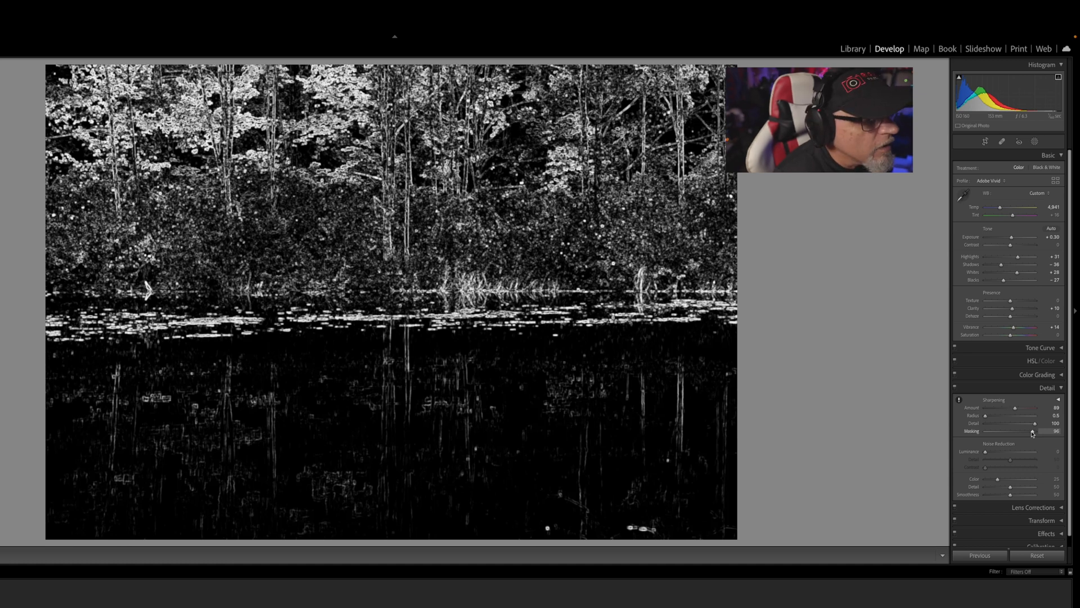
{"action": "left_click_drag", "start_coordinate": [1033, 433], "coordinate": [1035, 435]}
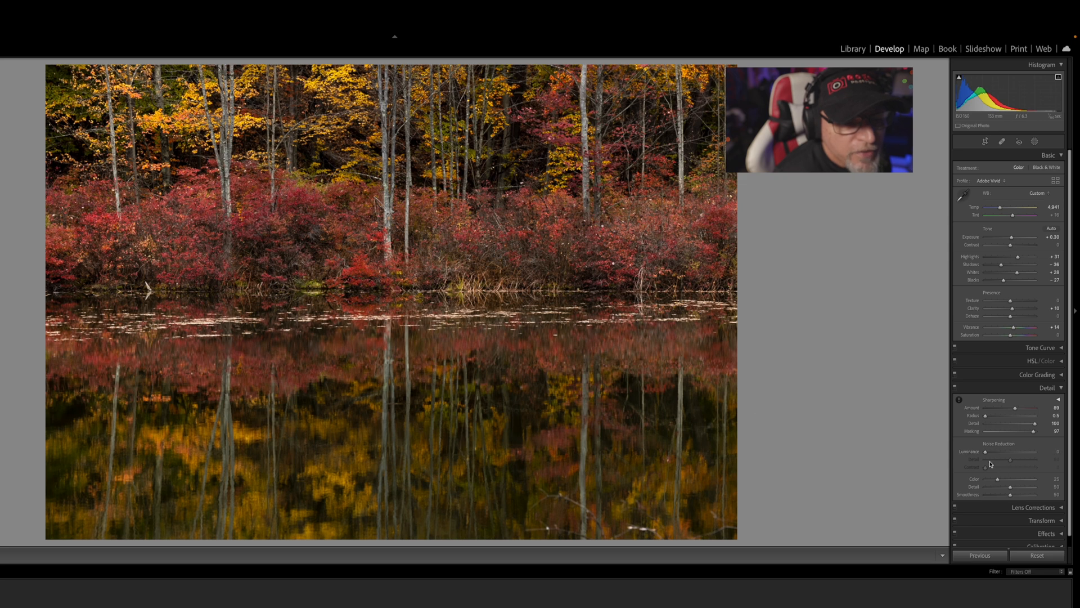
Switch the adjustment sections to solo mode and collapse the Detail section
{"action": "left_click", "coordinate": [1061, 391], "text": "alt"}
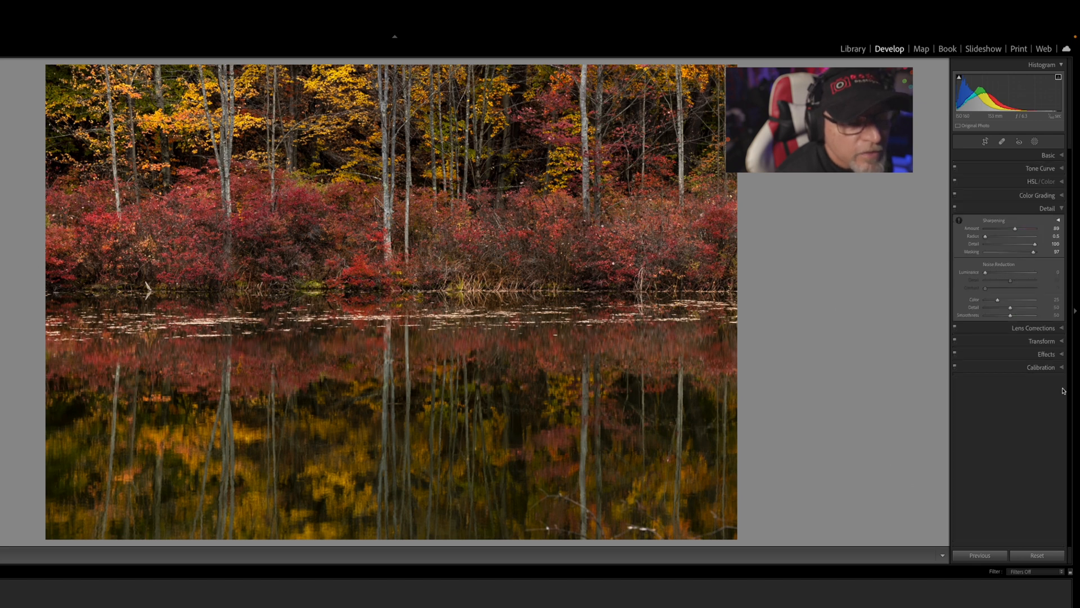
{"action": "left_click", "coordinate": [1062, 209]}
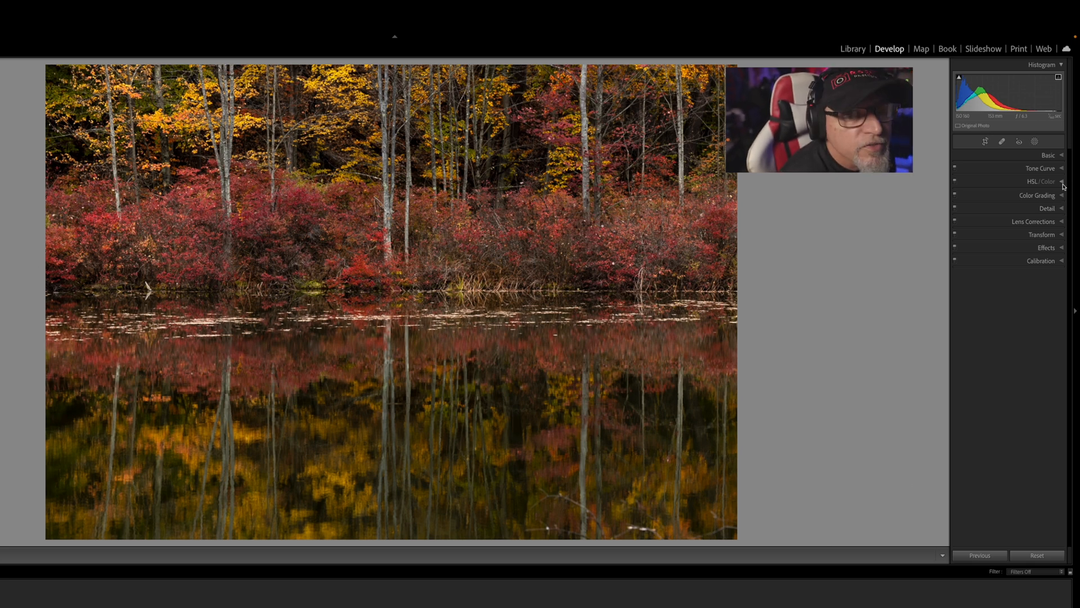
In the HSL adjustments, set red saturation to +18, and set luminance to +16 for yellow, +10 for red and -11 for orange
{"action": "left_click", "coordinate": [1035, 182]}
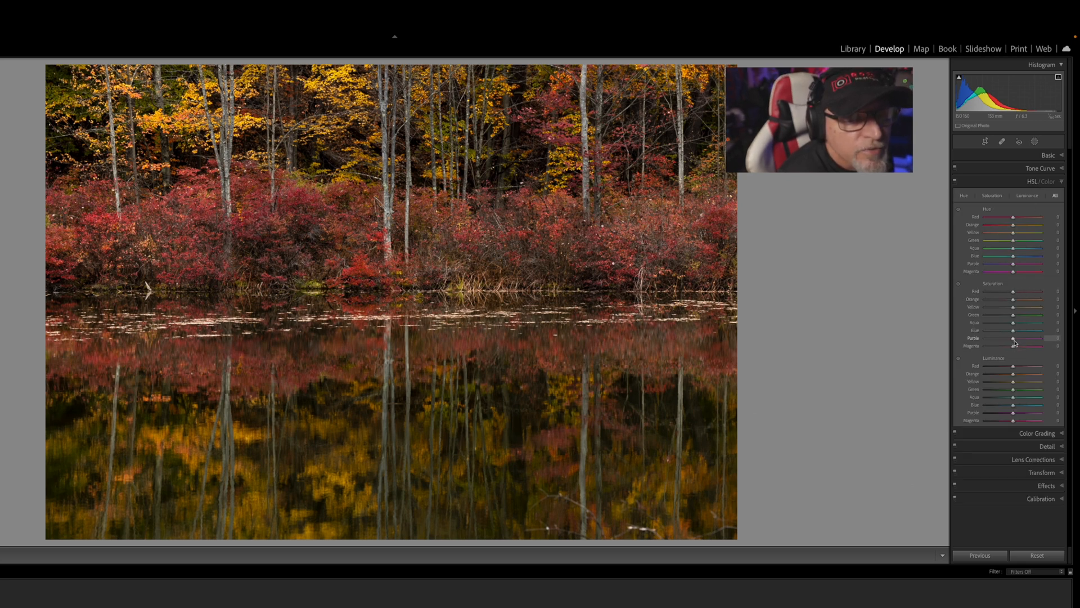
{"action": "left_click_drag", "start_coordinate": [1015, 295], "coordinate": [1020, 294]}
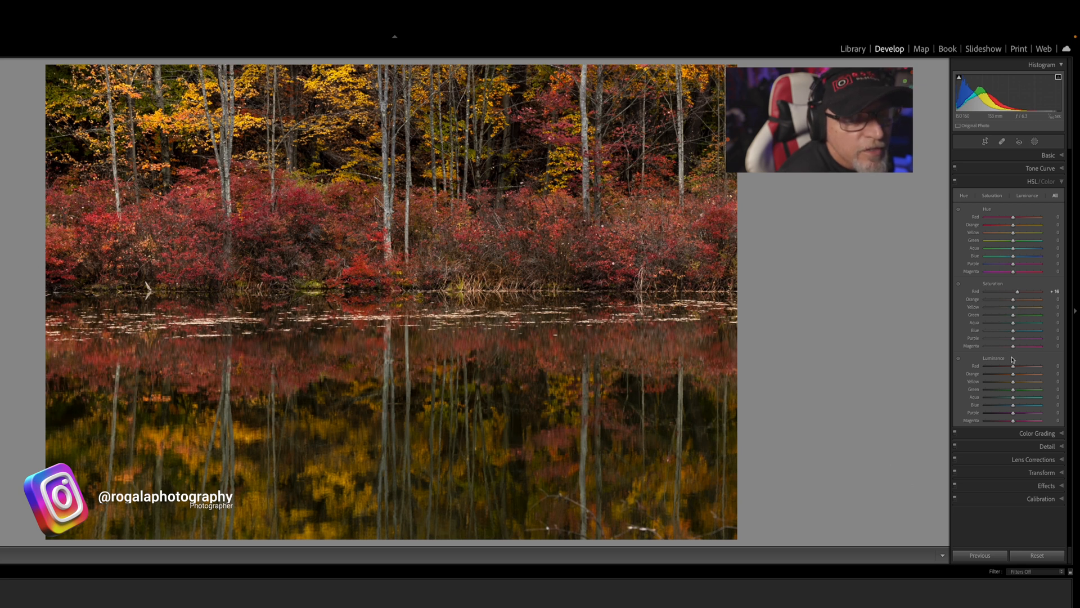
{"action": "left_click_drag", "start_coordinate": [1015, 384], "coordinate": [1020, 384]}
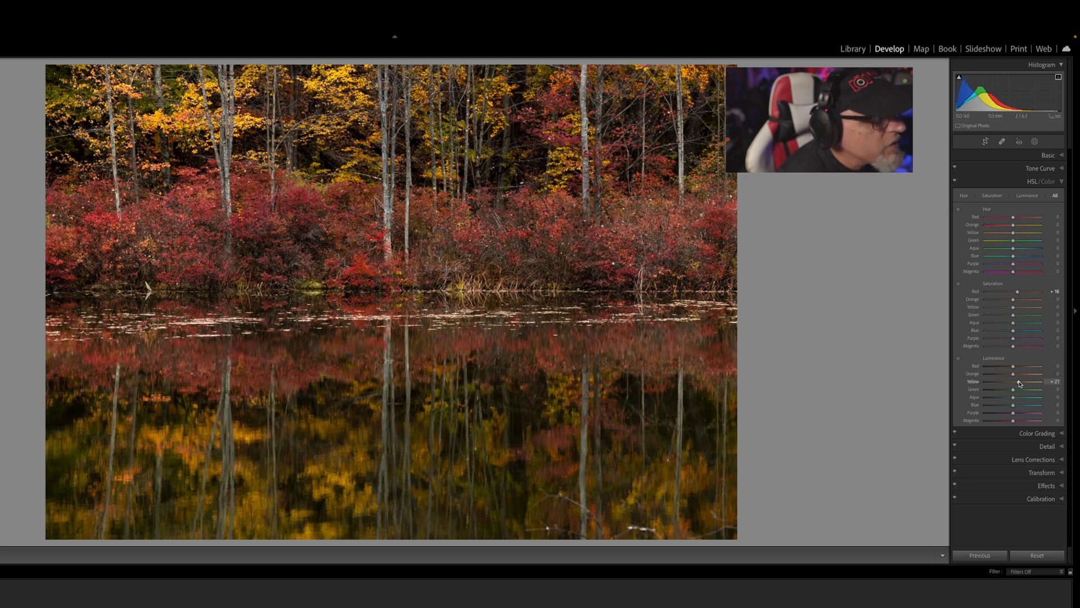
{"action": "left_click_drag", "start_coordinate": [1020, 384], "coordinate": [1019, 384]}
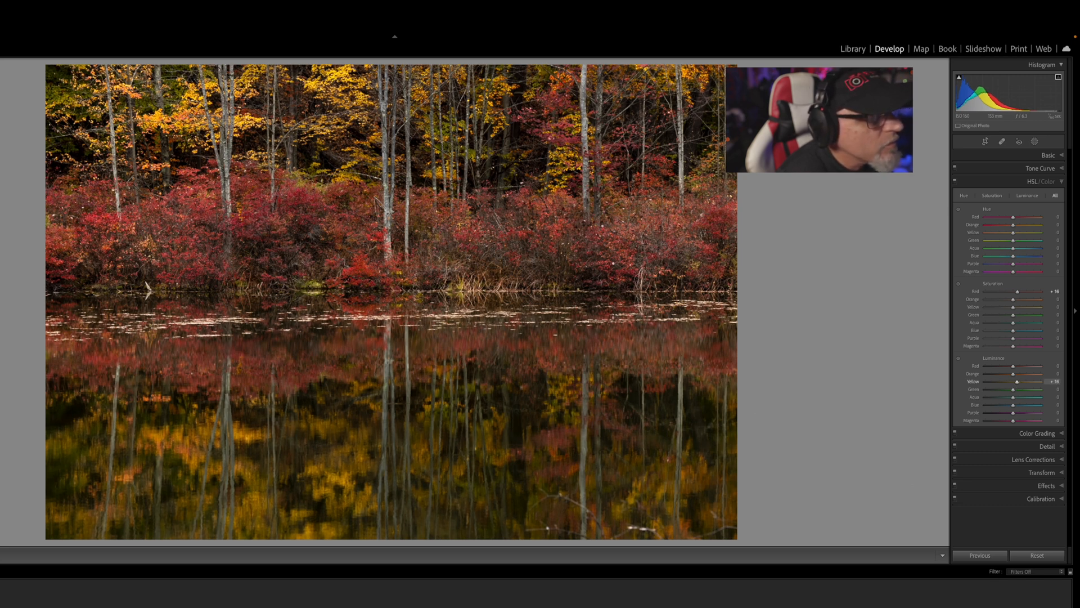
{"action": "left_click_drag", "start_coordinate": [1014, 368], "coordinate": [1016, 368]}
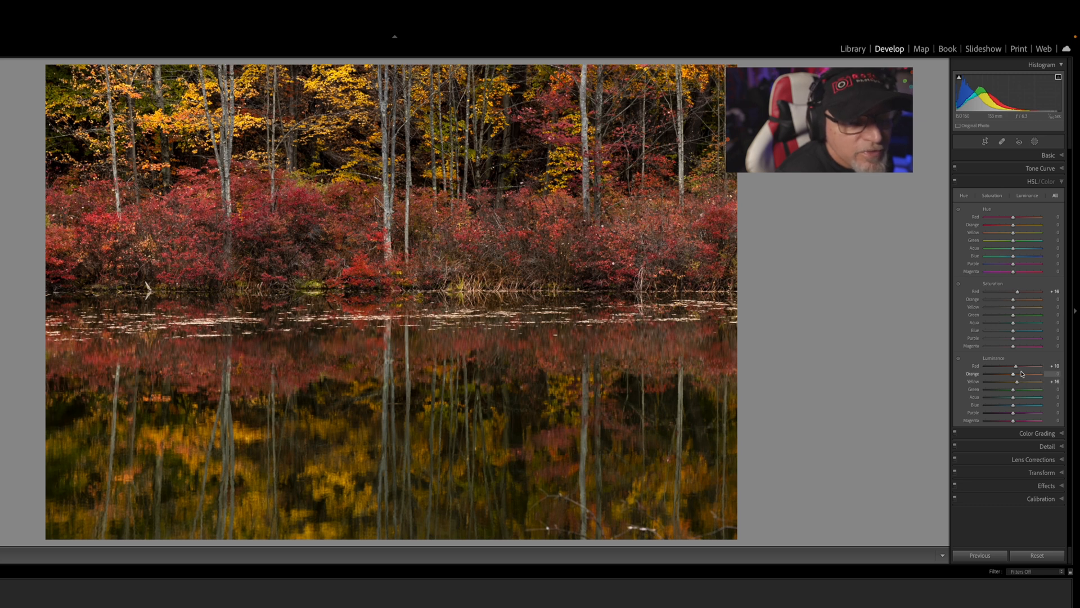
{"action": "left_click_drag", "start_coordinate": [1013, 376], "coordinate": [1009, 376]}
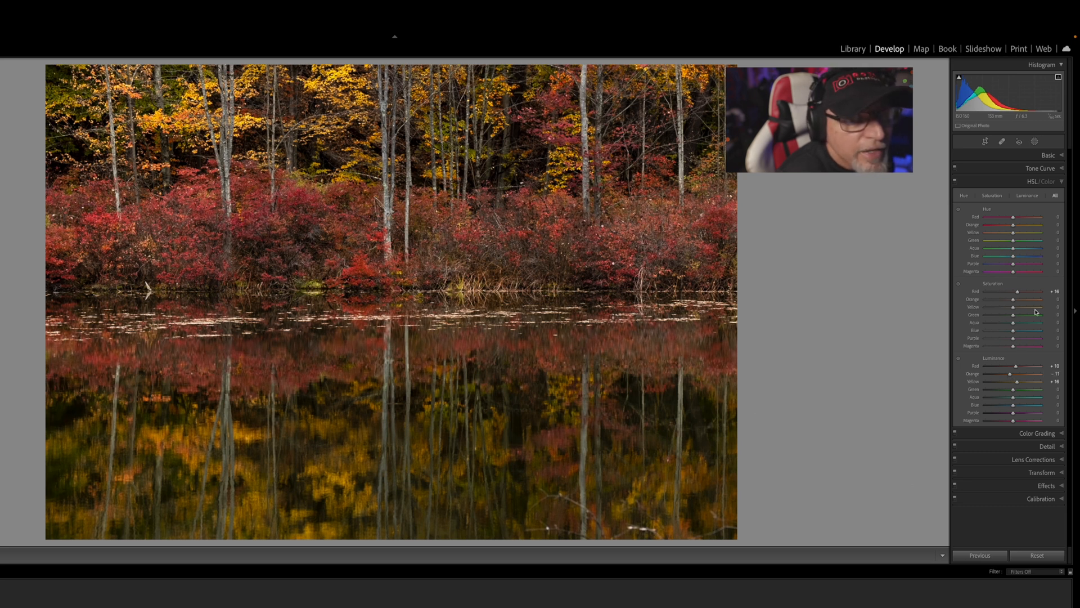
Set saturation to -34 for orange, +12 for yellow and +30 for red, and set orange luminance to -1
{"action": "left_click_drag", "start_coordinate": [1015, 301], "coordinate": [1018, 301]}
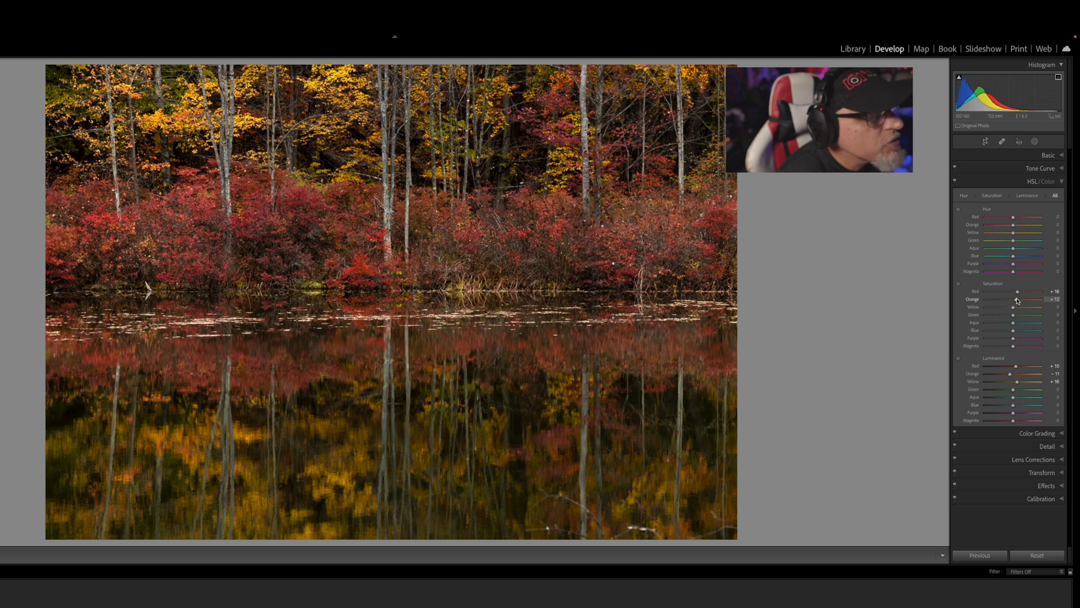
{"action": "left_click_drag", "start_coordinate": [1017, 301], "coordinate": [1021, 304]}
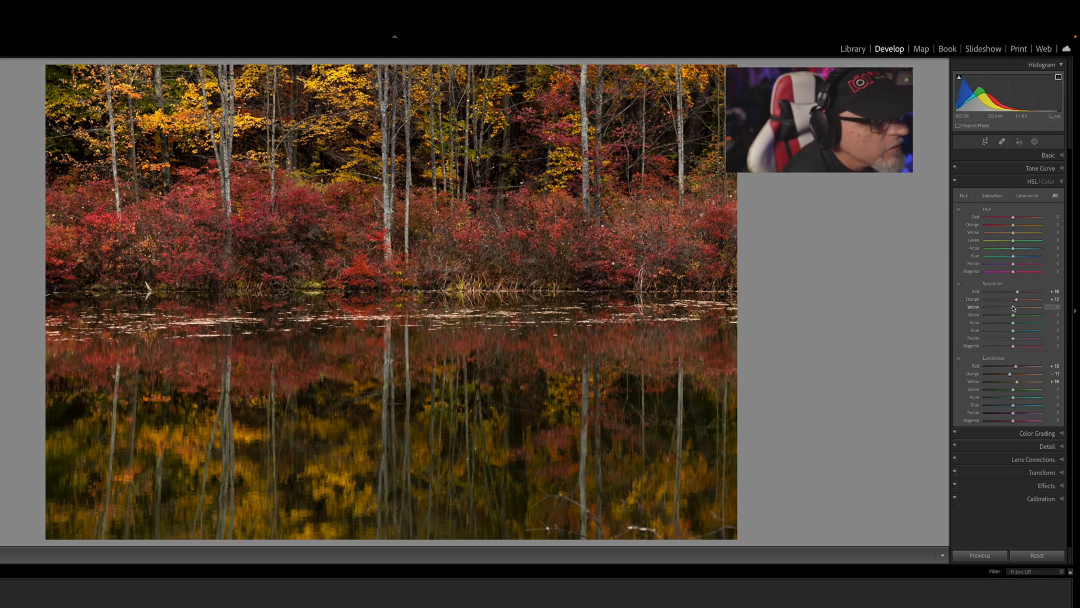
{"action": "left_click_drag", "start_coordinate": [1018, 303], "coordinate": [1005, 305]}
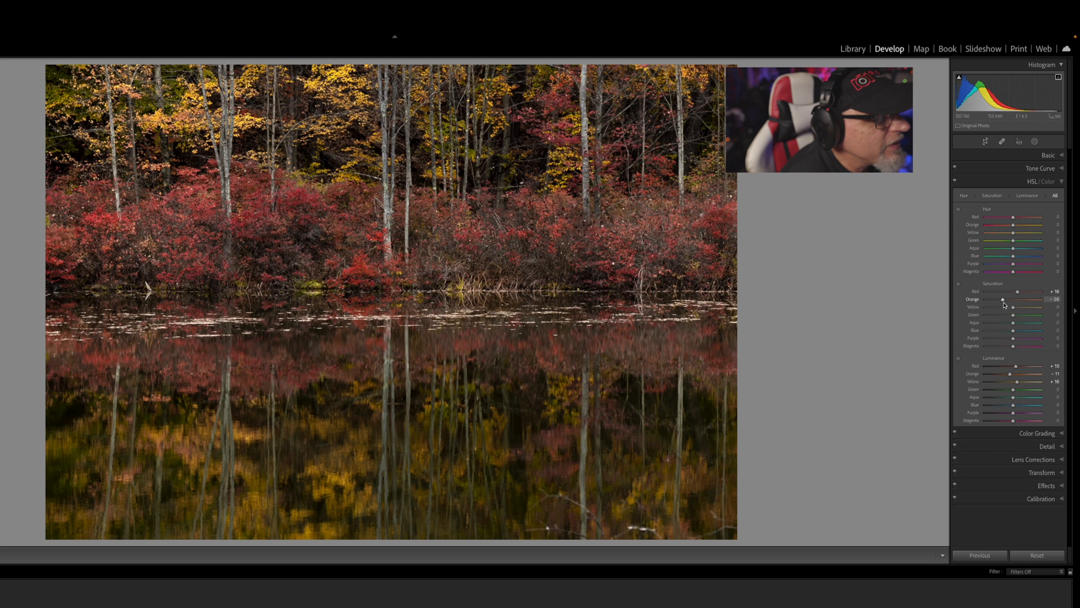
{"action": "left_click_drag", "start_coordinate": [1005, 304], "coordinate": [1007, 304]}
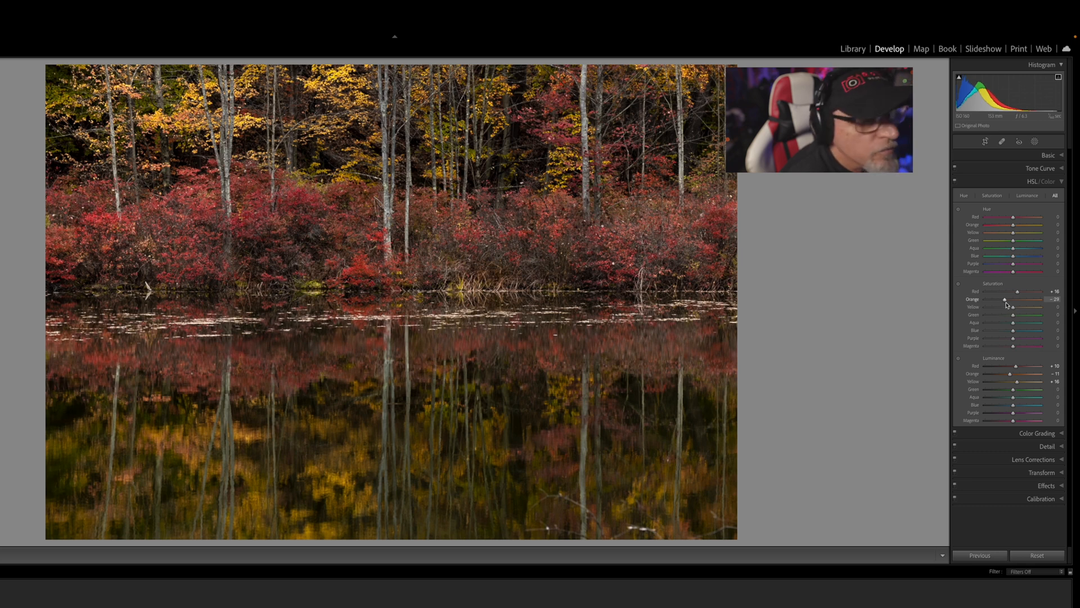
{"action": "left_click_drag", "start_coordinate": [1013, 307], "coordinate": [1023, 296]}
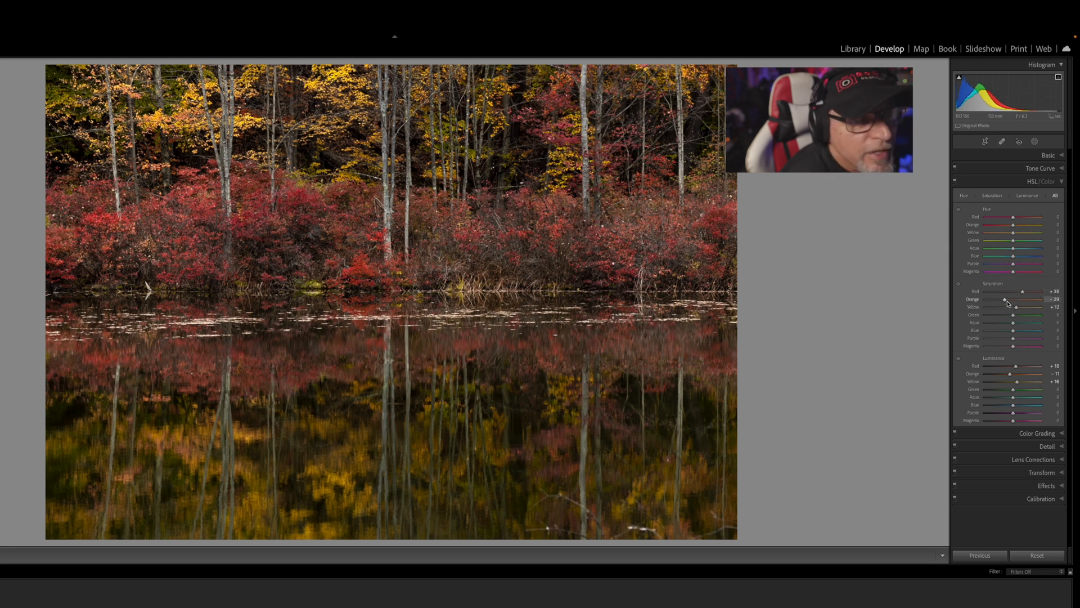
{"action": "left_click_drag", "start_coordinate": [1005, 300], "coordinate": [1003, 300]}
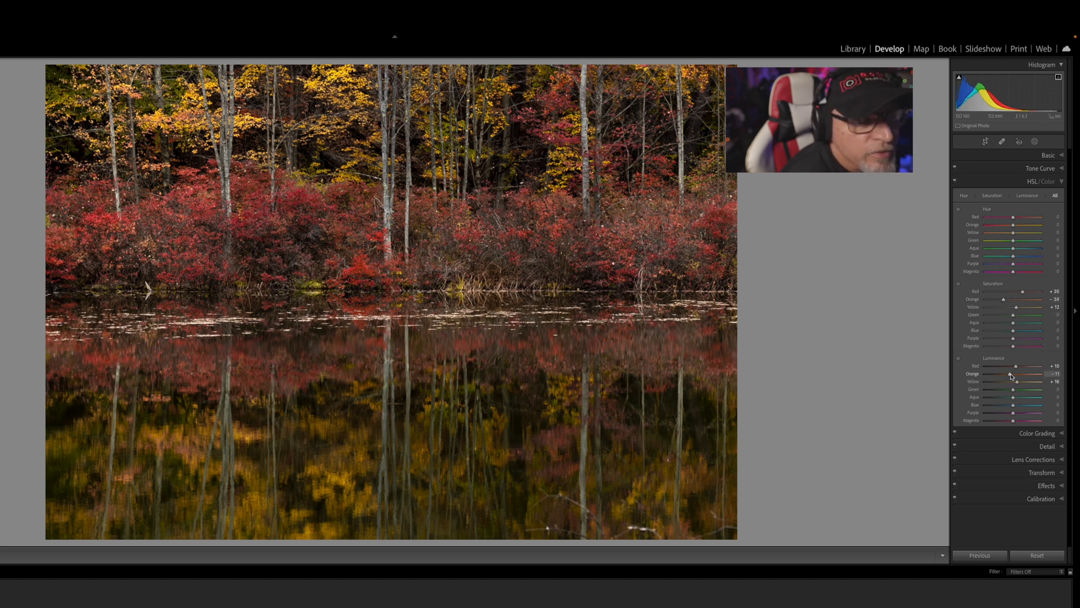
{"action": "left_click_drag", "start_coordinate": [1010, 376], "coordinate": [1012, 375]}
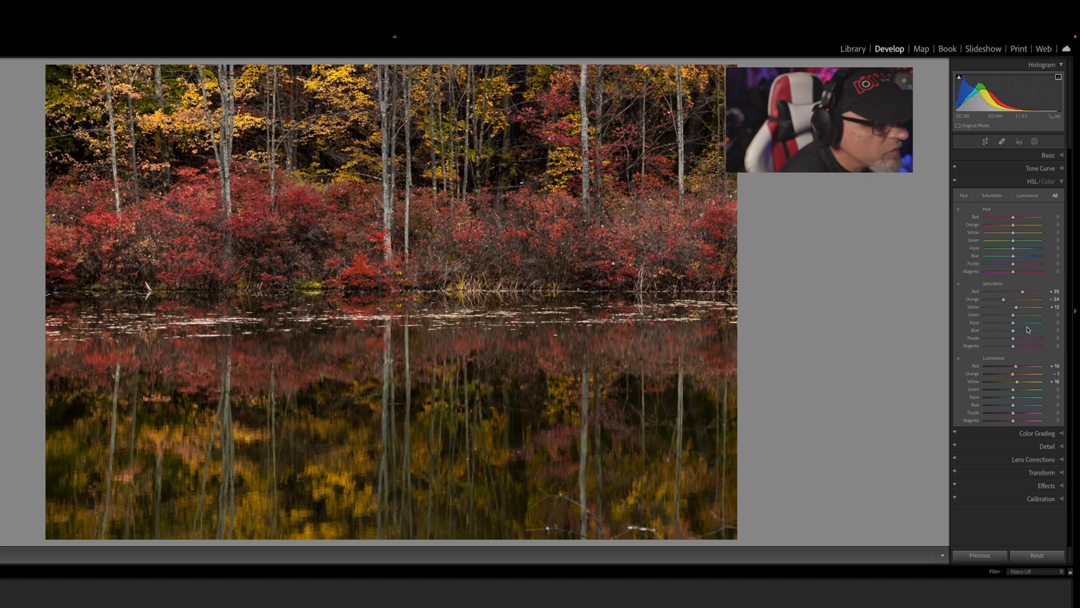
Refine the HSL colors with green hue -9, blue saturation +18 and luminance +65, and red saturation +43 and luminance +7
{"action": "left_click", "coordinate": [1014, 241]}
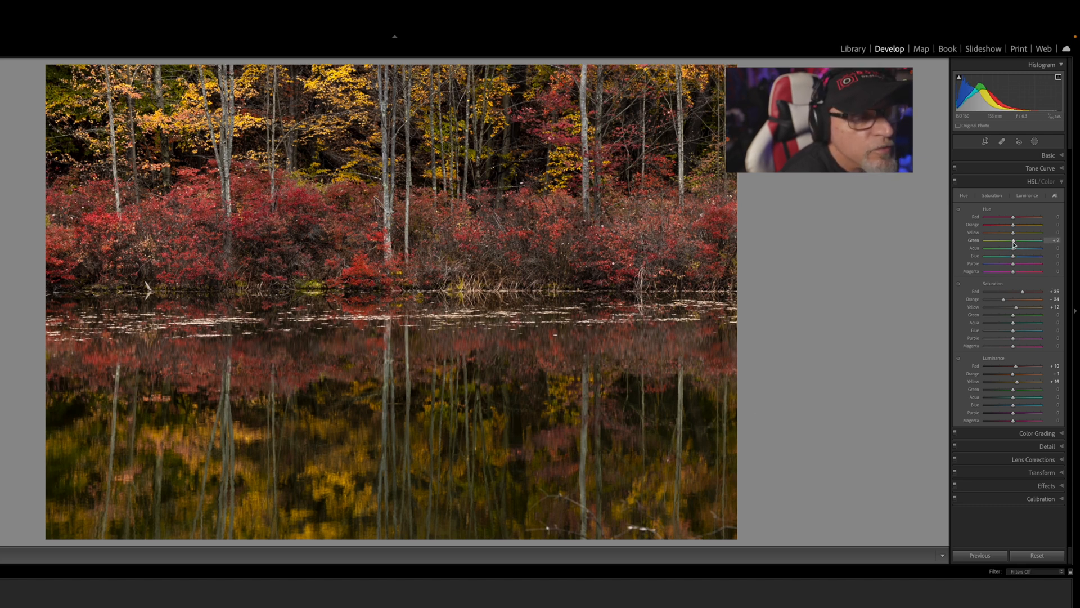
{"action": "left_click_drag", "start_coordinate": [1014, 242], "coordinate": [1011, 243]}
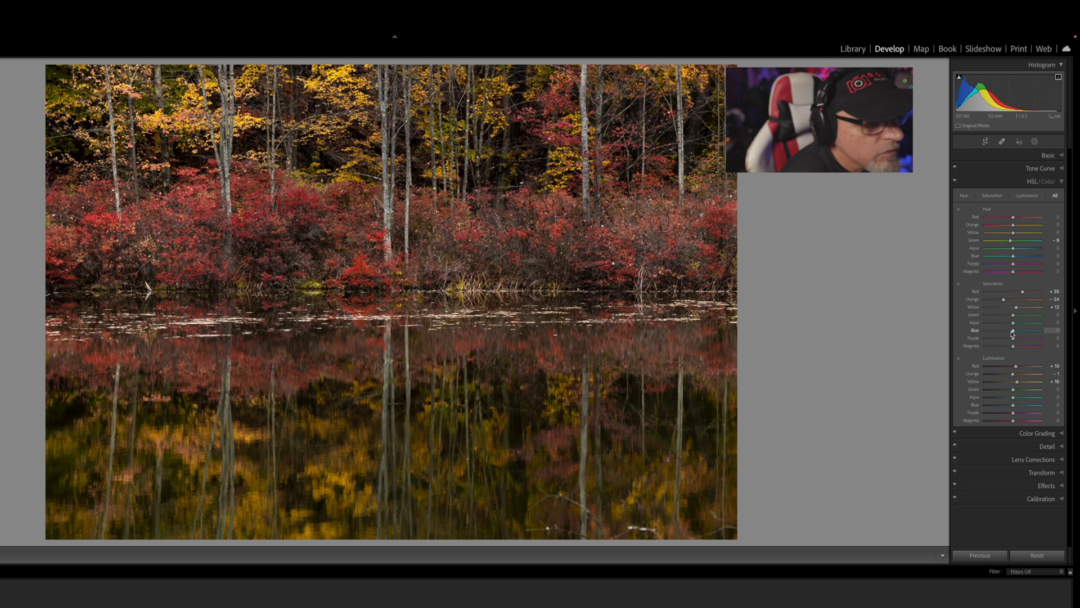
{"action": "left_click_drag", "start_coordinate": [1016, 333], "coordinate": [1022, 335]}
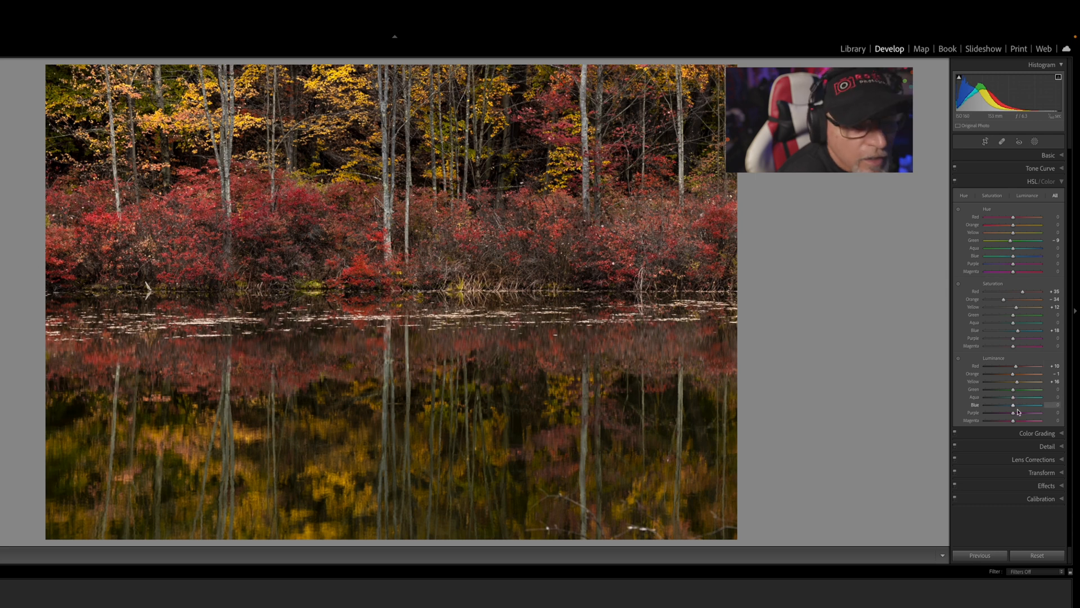
{"action": "left_click_drag", "start_coordinate": [1014, 405], "coordinate": [1031, 405]}
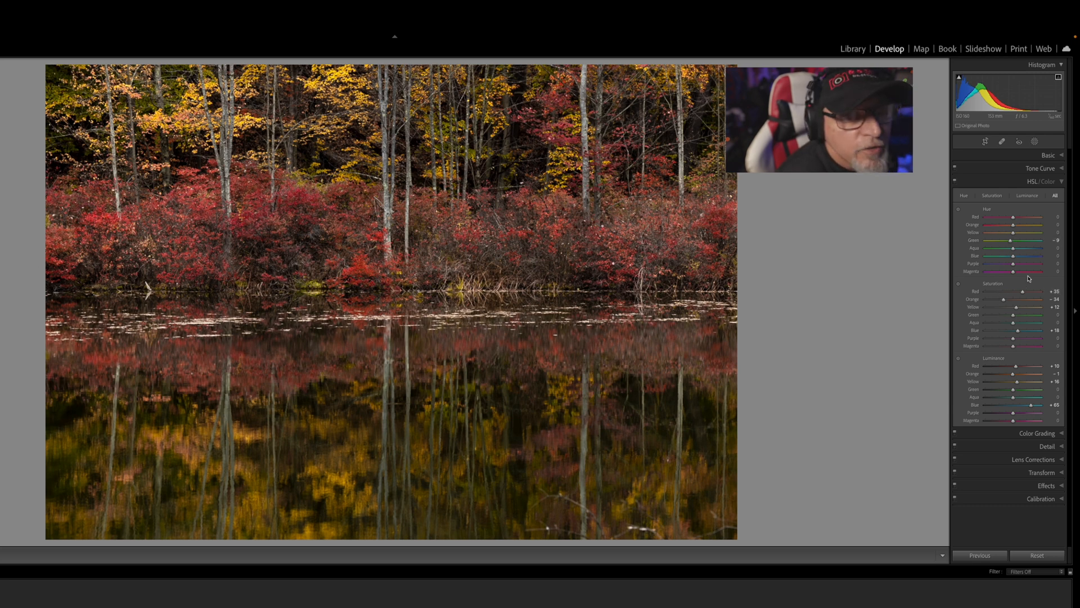
{"action": "left_click_drag", "start_coordinate": [1023, 294], "coordinate": [1027, 294]}
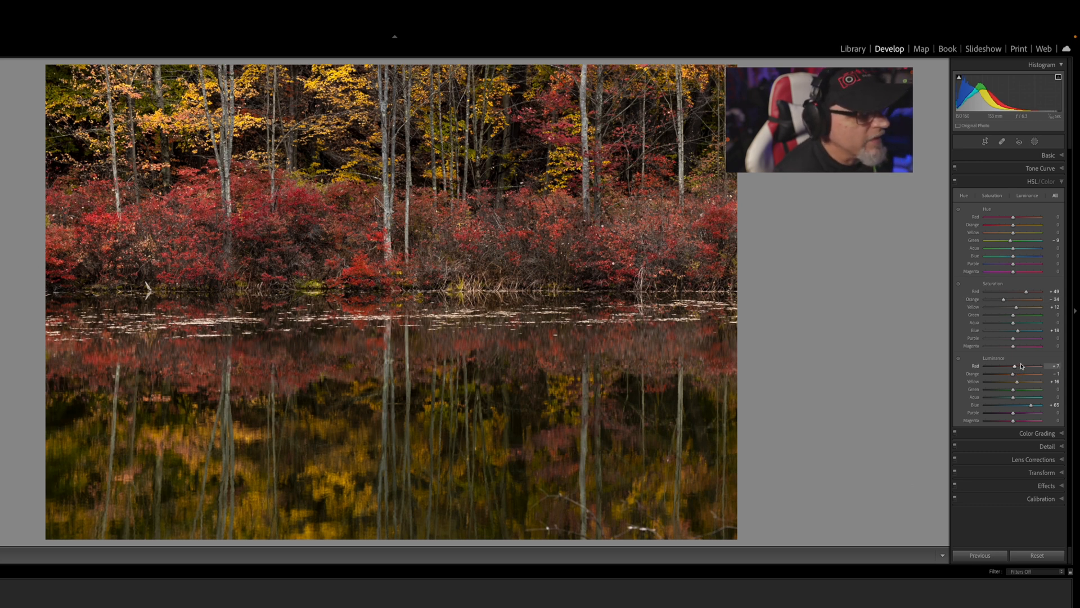
{"action": "left_click", "coordinate": [1063, 183]}
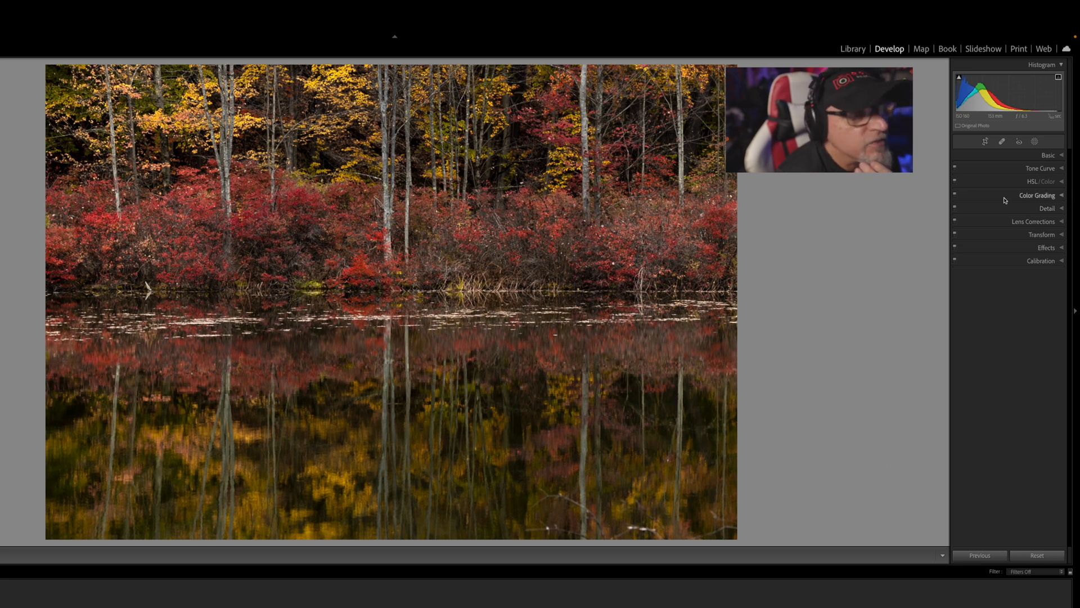
Send the photo from Lightroom Classic to Luminar Neo for external editing and show its editing tools
{"action": "right_click", "coordinate": [375, 275]}
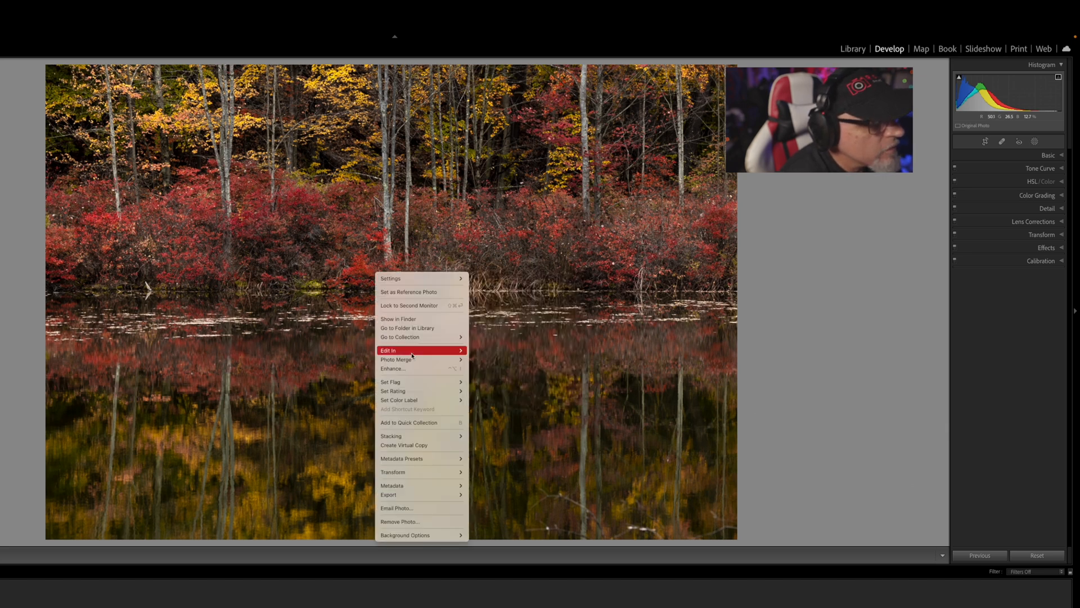
{"action": "mouse_move", "coordinate": [417, 353]}
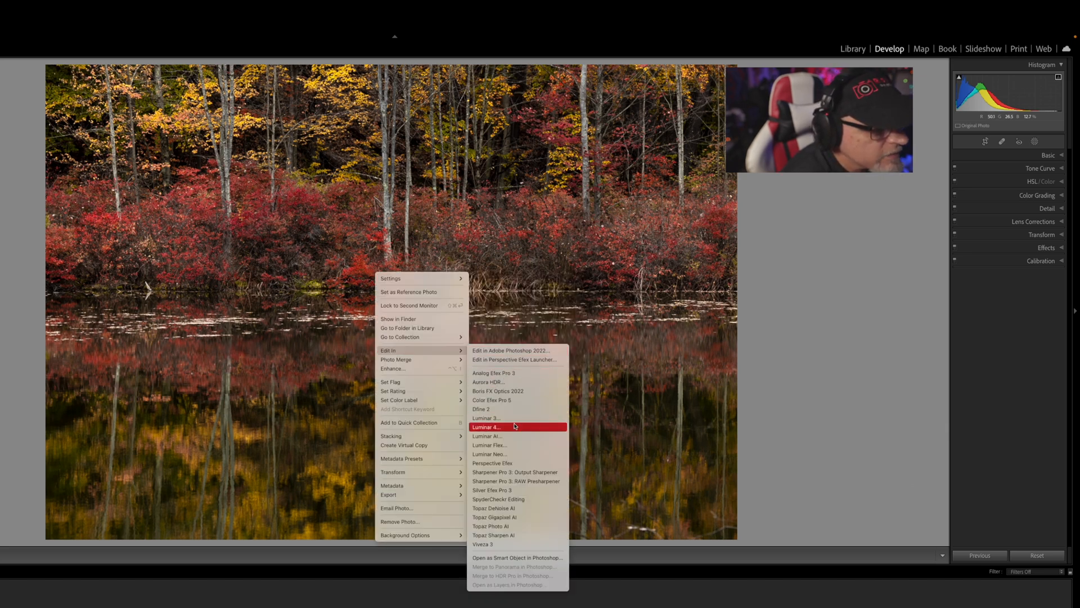
{"action": "left_click", "coordinate": [489, 454]}
{"action": "key", "text": "Return"}
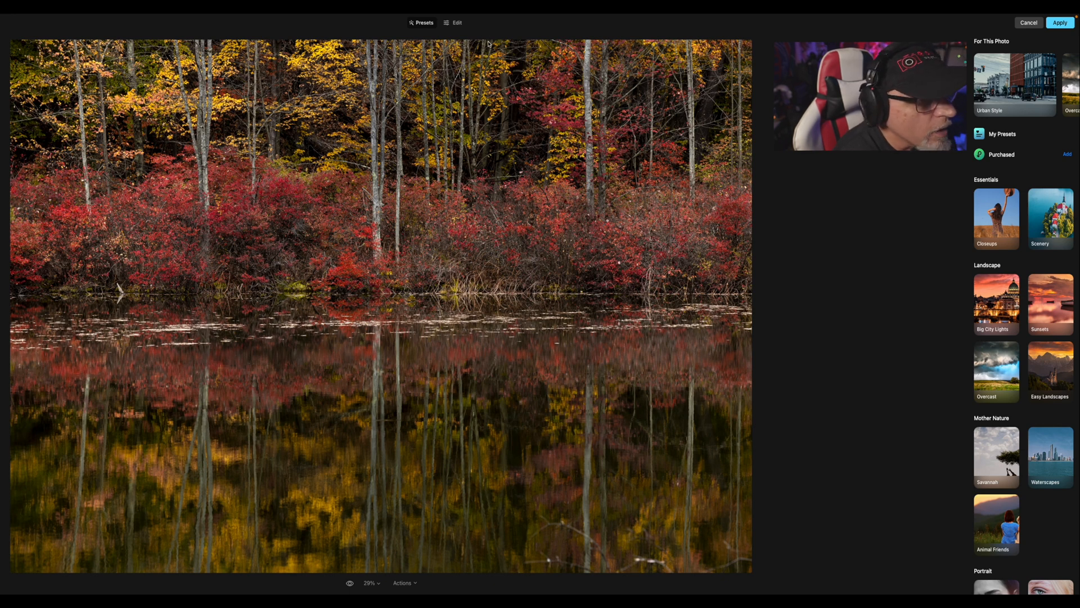
{"action": "left_click", "coordinate": [458, 23]}
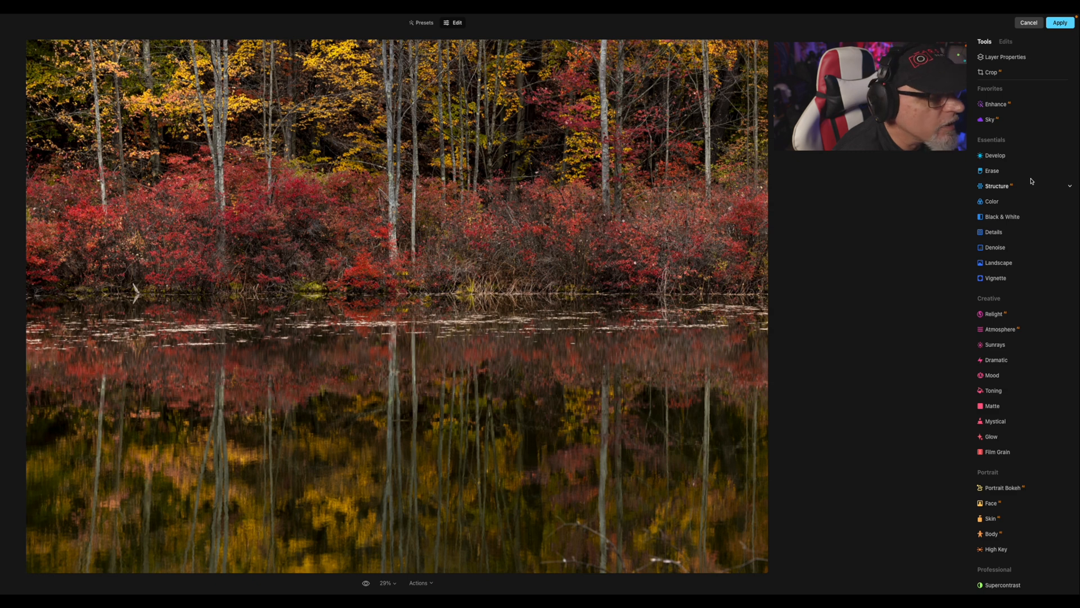
Apply the Enhance AI tool to the photo with Accent set to 13
{"action": "left_click", "coordinate": [996, 104]}
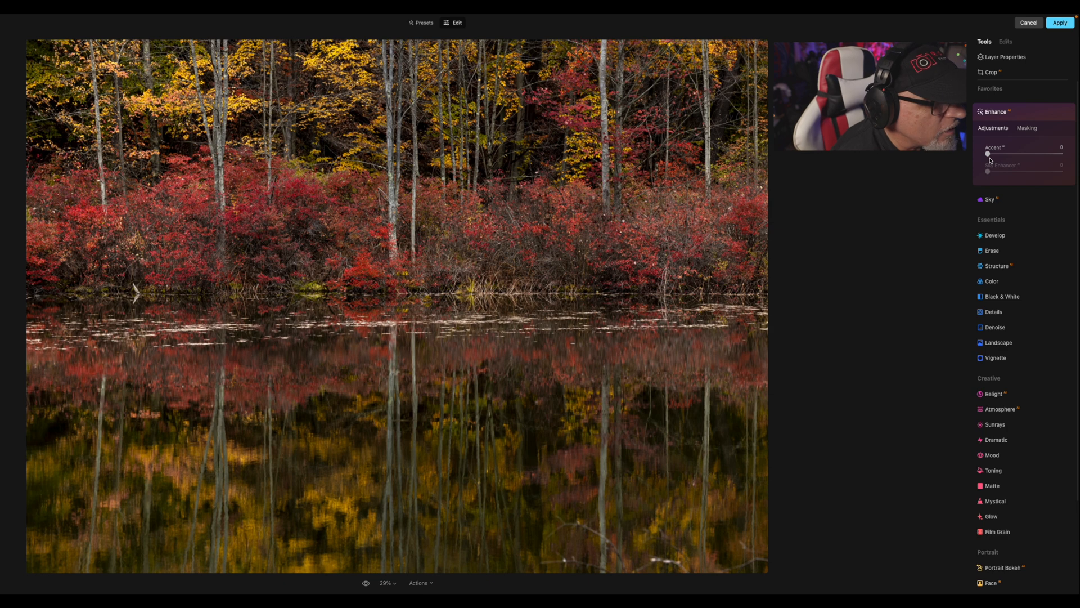
{"action": "left_click_drag", "start_coordinate": [991, 156], "coordinate": [992, 157]}
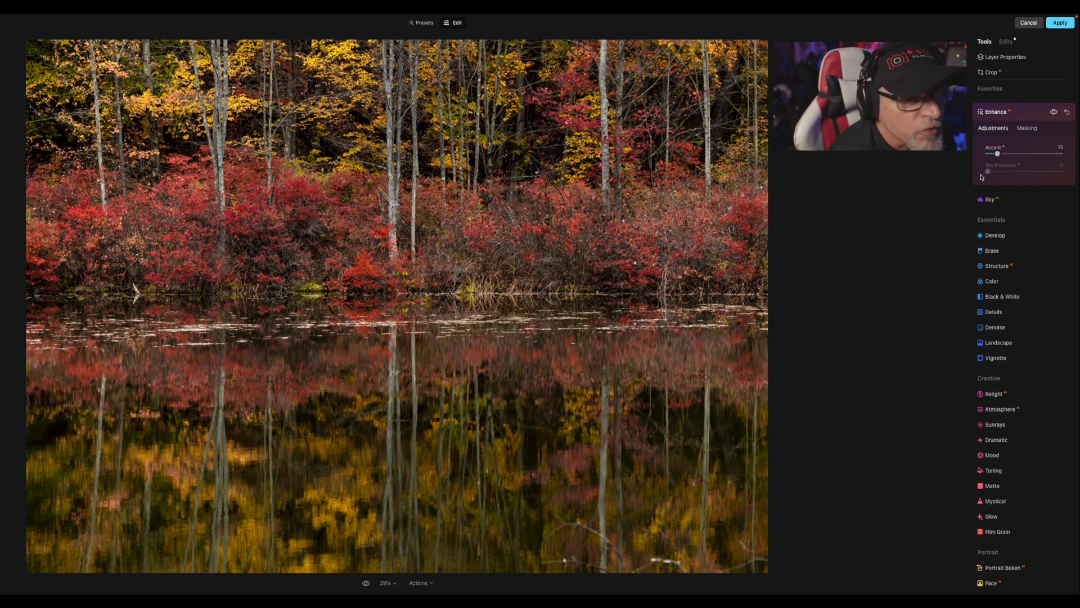
{"action": "left_click", "coordinate": [1007, 115]}
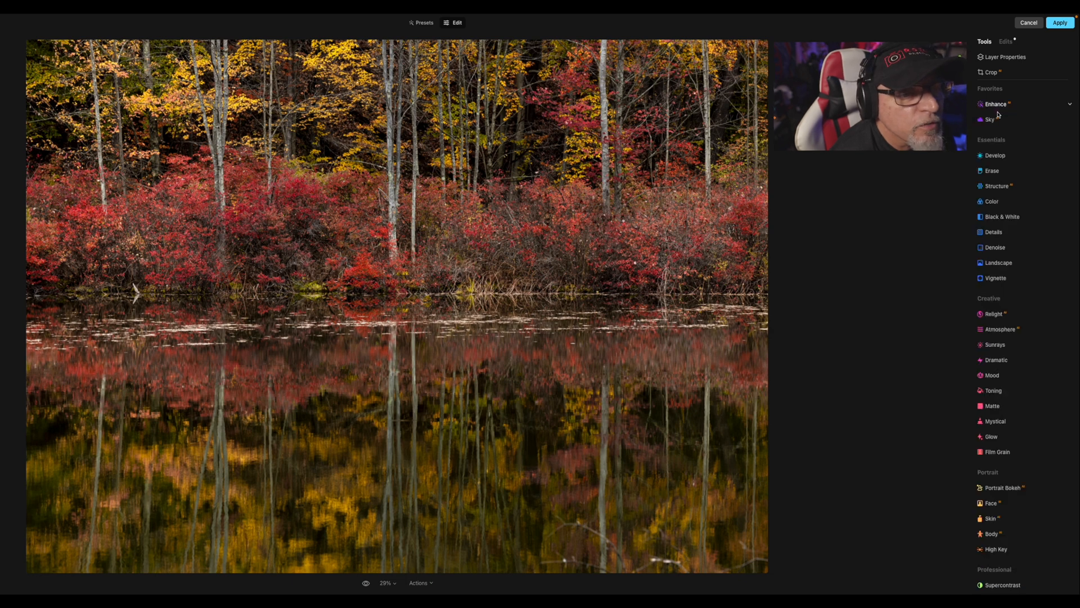
Compare negative and positive Structure AI amounts on the photo, settling on an Amount of 22
{"action": "left_click", "coordinate": [998, 186]}
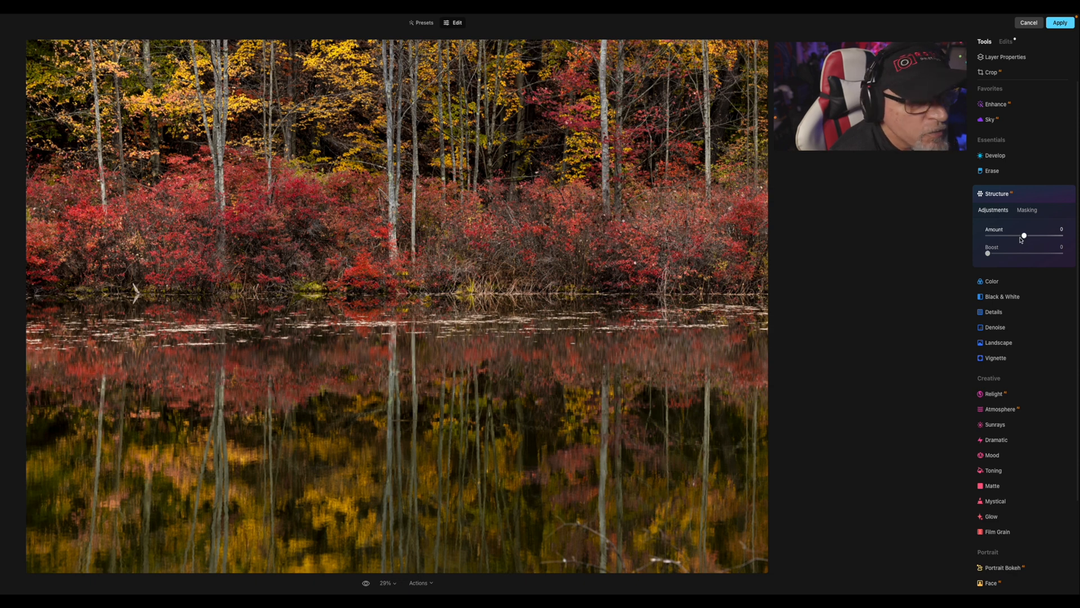
{"action": "left_click_drag", "start_coordinate": [1024, 236], "coordinate": [1010, 238]}
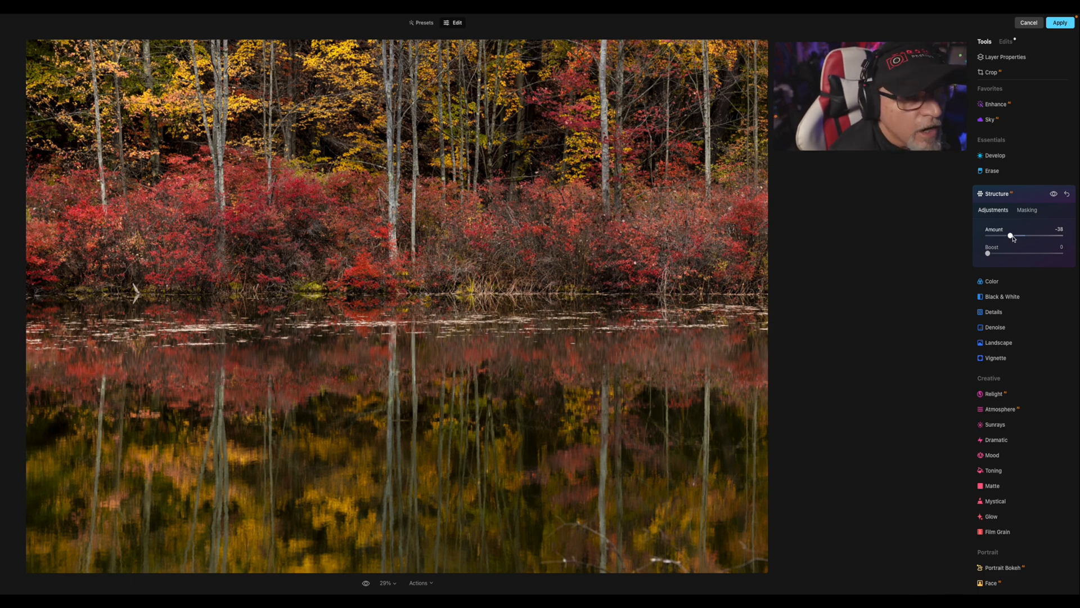
{"action": "left_click_drag", "start_coordinate": [1010, 239], "coordinate": [1035, 239]}
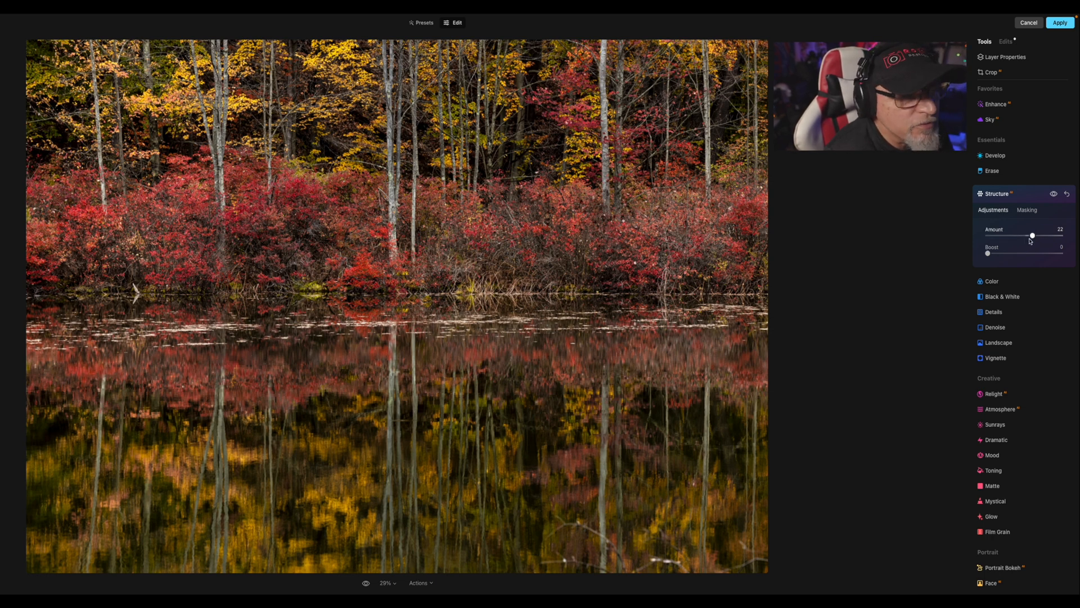
{"action": "left_click", "coordinate": [996, 195]}
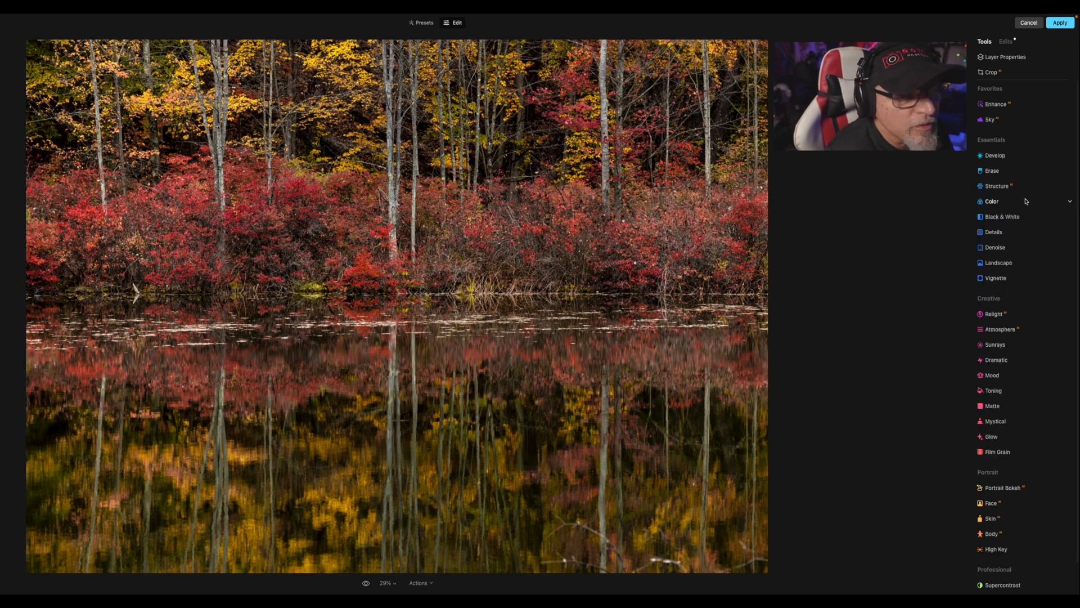
Add a slight warm glow with the Landscape tool by setting Golden Hour to 2
{"action": "left_click", "coordinate": [1001, 264]}
{"action": "left_click_drag", "start_coordinate": [989, 331], "coordinate": [991, 332]}
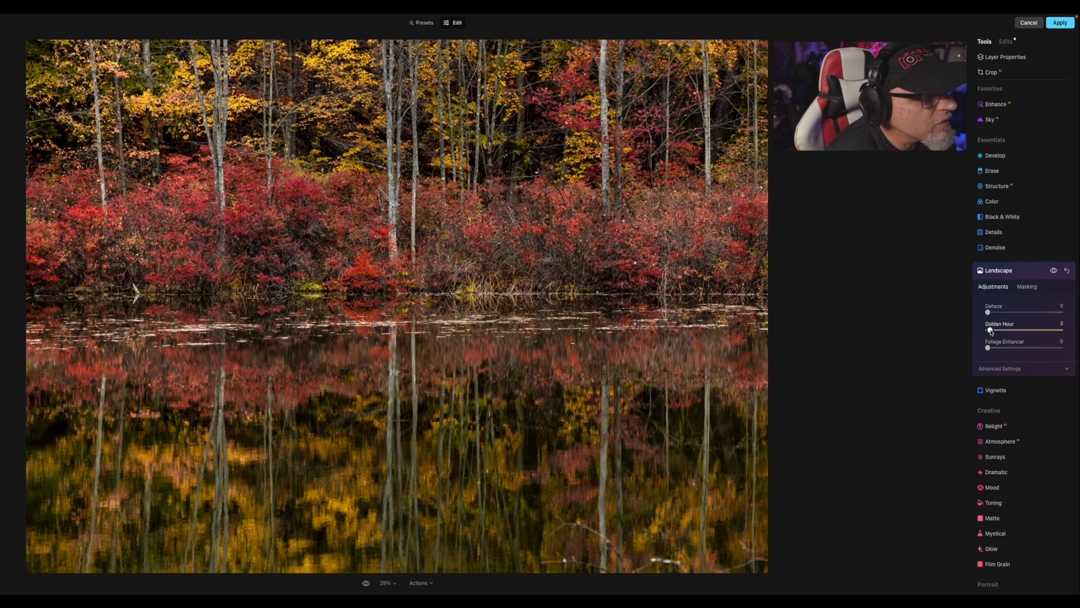
{"action": "left_click_drag", "start_coordinate": [991, 331], "coordinate": [989, 331]}
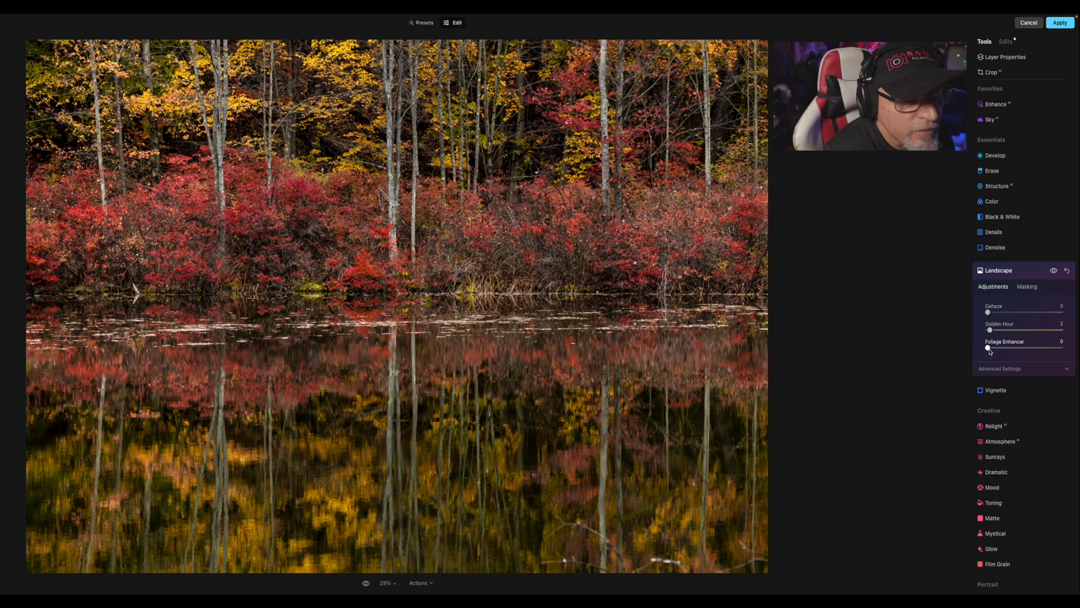
Try the Foliage Enhancer at 12, reveal its Foliage Hue setting, and reset the enhancer to 0
{"action": "mouse_move", "coordinate": [989, 349]}
{"action": "left_mouse_down"}
{"action": "mouse_move", "coordinate": [1016, 349]}
{"action": "mouse_move", "coordinate": [997, 349]}
{"action": "left_mouse_up"}
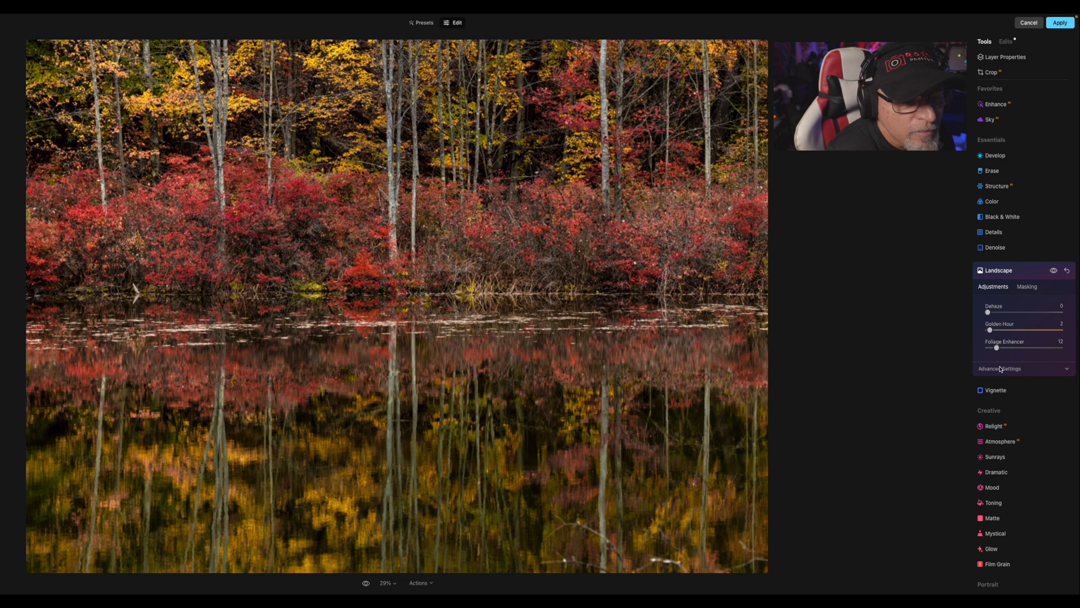
{"action": "left_click", "coordinate": [995, 369]}
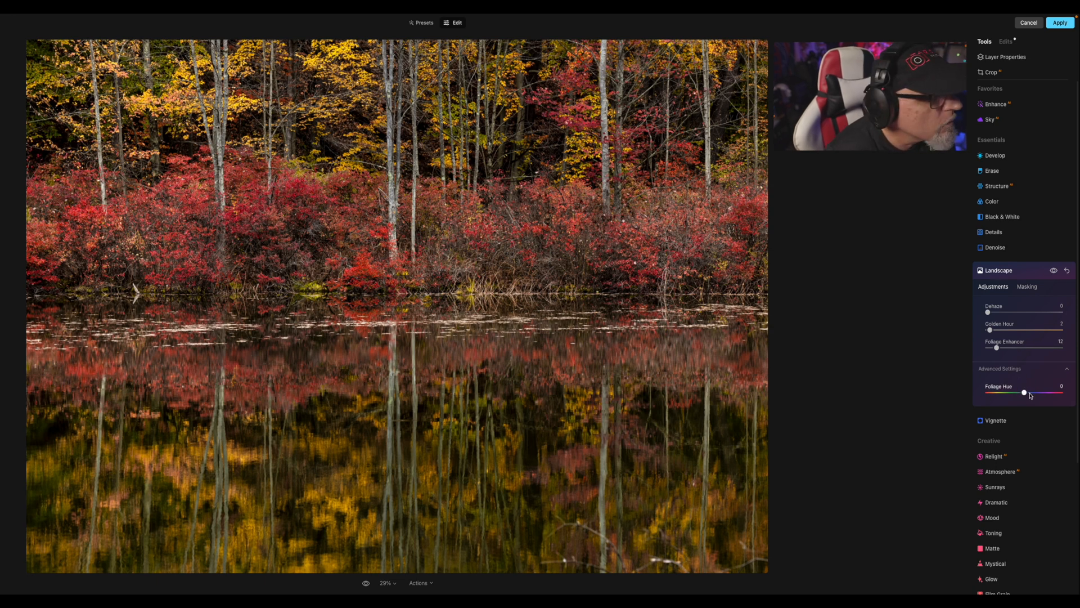
{"action": "mouse_move", "coordinate": [997, 347]}
{"action": "left_mouse_down"}
{"action": "mouse_move", "coordinate": [1007, 347]}
{"action": "mouse_move", "coordinate": [983, 350]}
{"action": "left_mouse_up"}
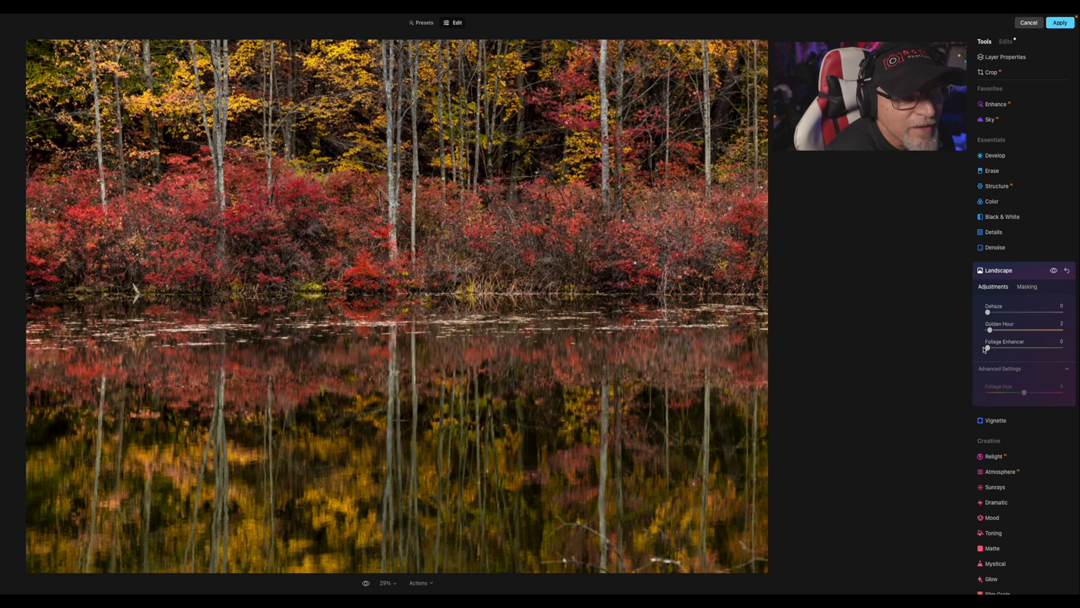
Close the Landscape tool and inspect the shoreline and water reflection at 50% and 100% magnification, returning to the full-photo view
{"action": "left_click", "coordinate": [999, 271]}
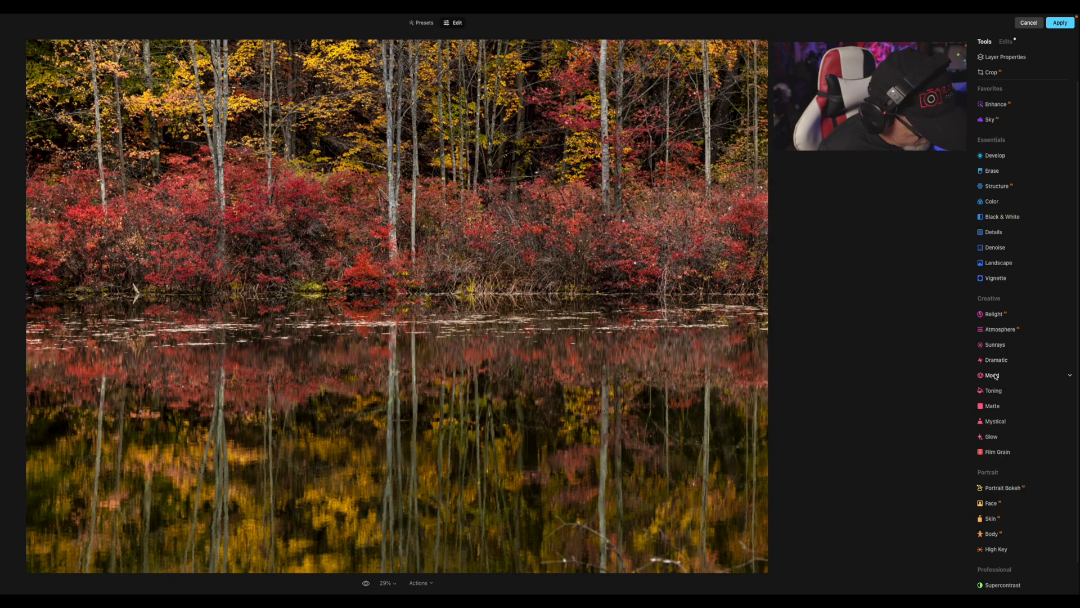
{"action": "key", "text": "super+equal"}
{"action": "key", "text": "super+equal"}
{"action": "key", "text": "super+equal"}
{"action": "key", "text": "super+minus"}
{"action": "key", "text": "super+minus"}
{"action": "key", "text": "super+minus"}
{"action": "key", "text": "super+equal"}
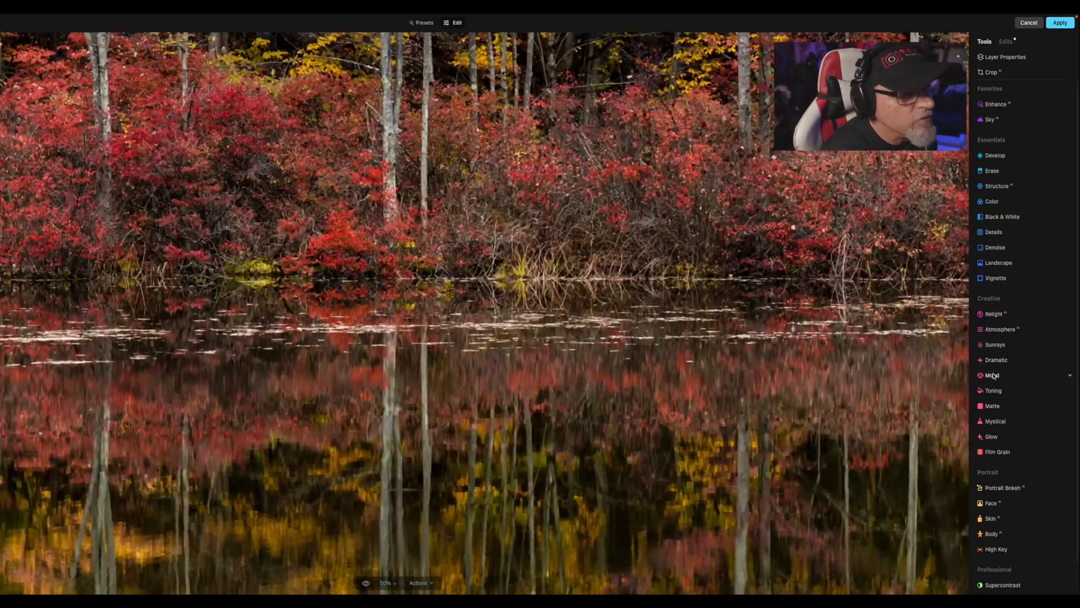
{"action": "key", "text": "super+minus"}
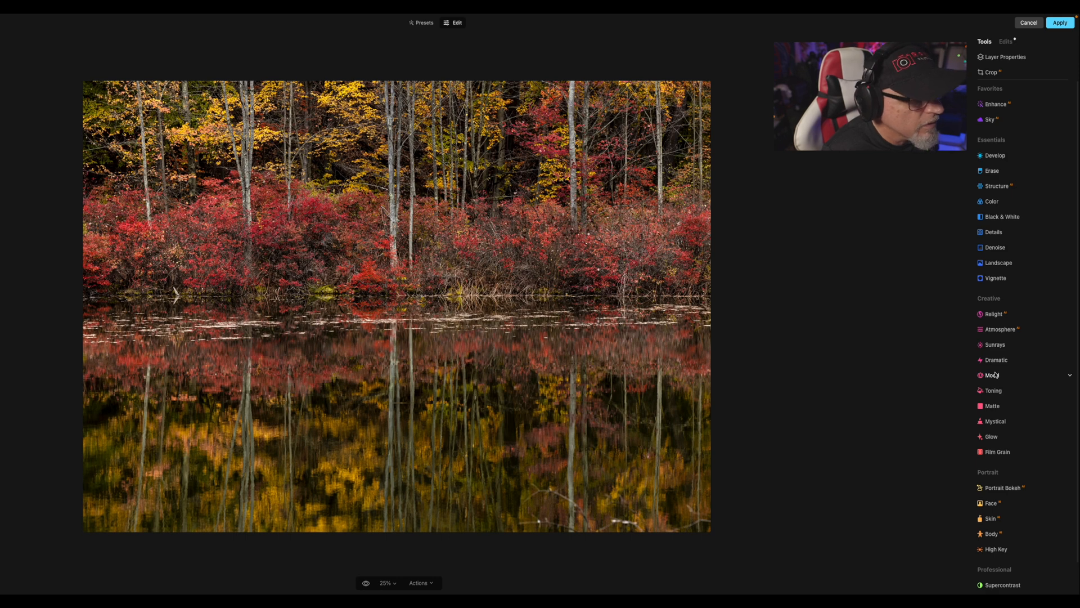
{"action": "left_click", "coordinate": [387, 583]}
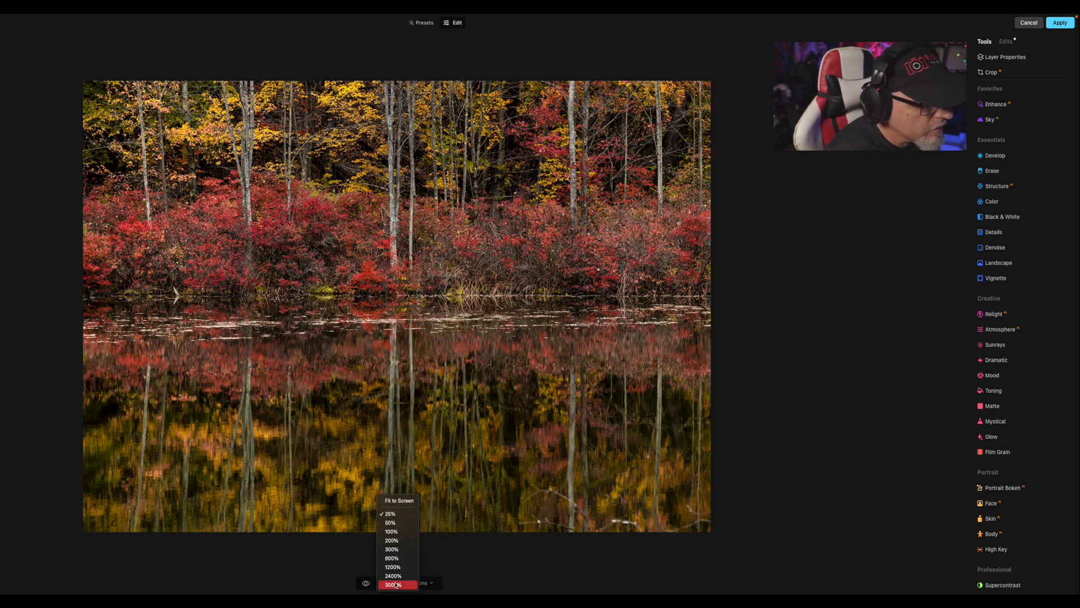
{"action": "left_click", "coordinate": [391, 524]}
{"action": "left_click", "coordinate": [393, 585]}
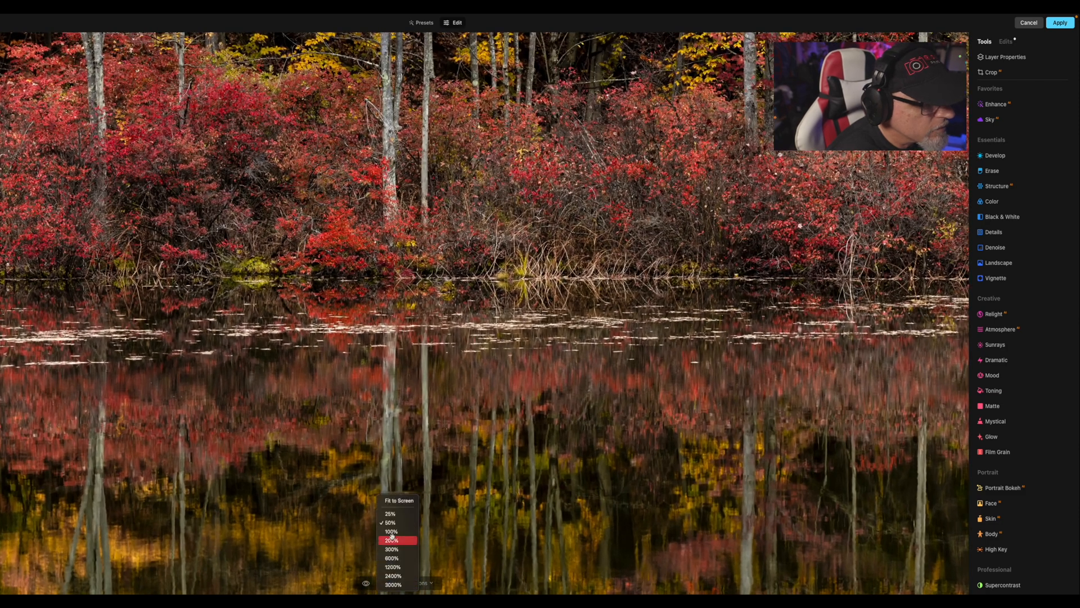
{"action": "left_click", "coordinate": [397, 502]}
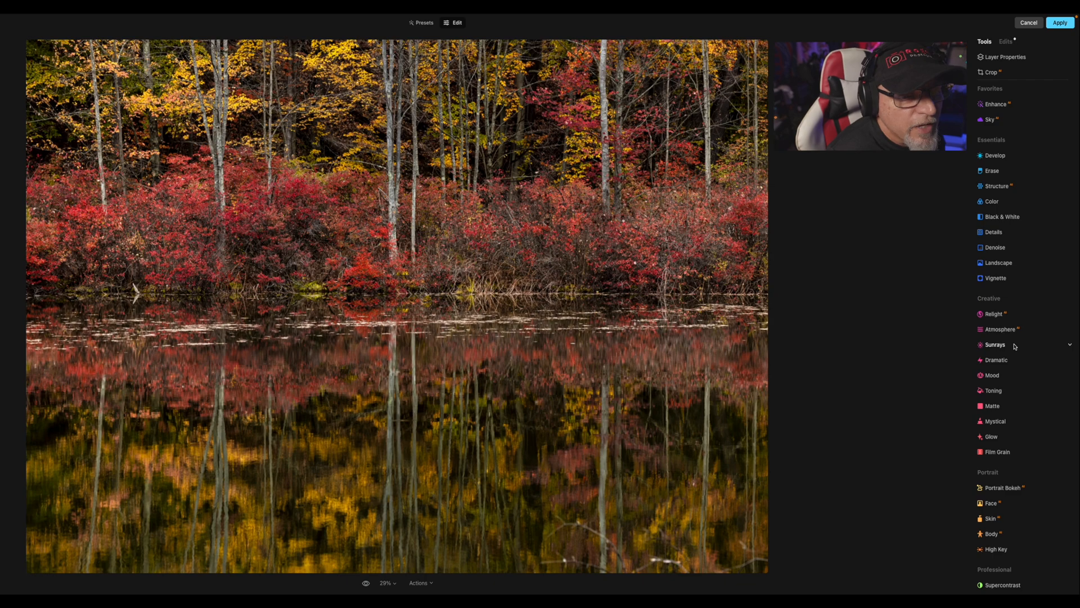
{"action": "key", "text": "super+="}
{"action": "key", "text": "super+="}
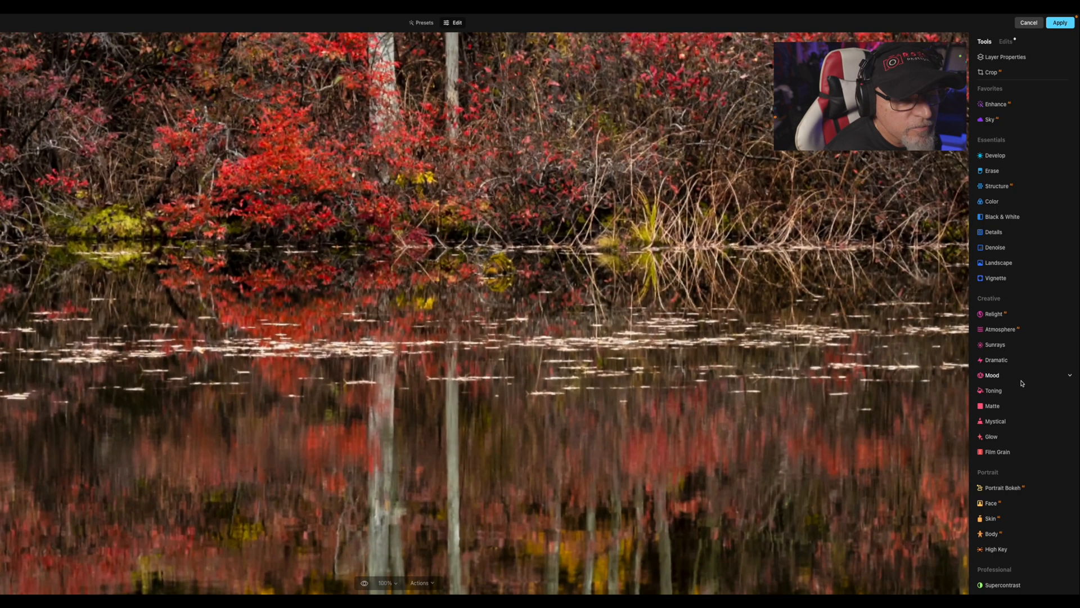
{"action": "key", "text": "super+-"}
{"action": "left_click", "coordinate": [383, 586]}
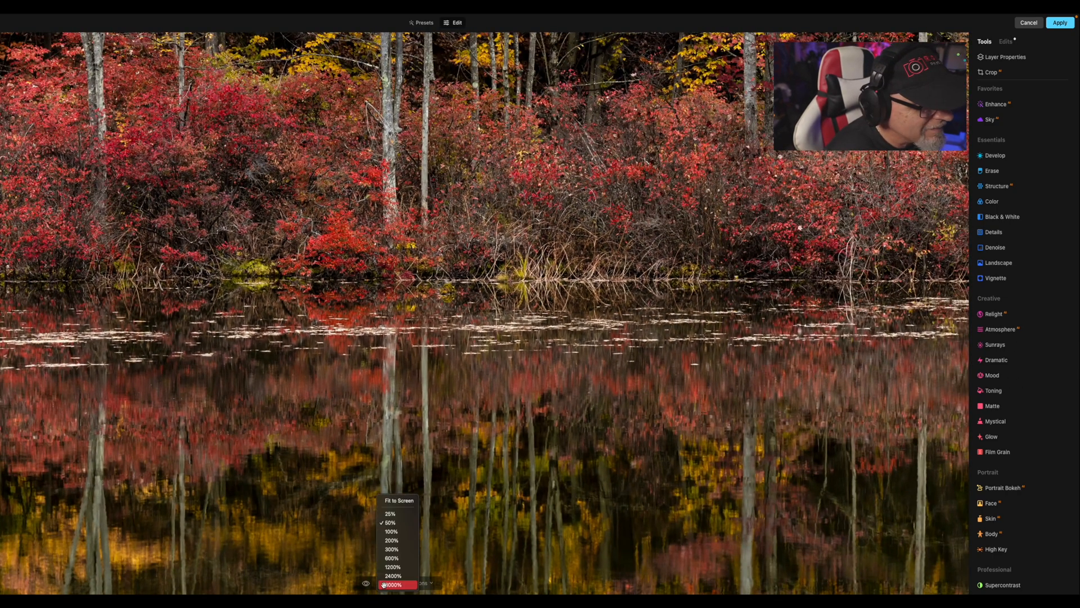
{"action": "left_click", "coordinate": [396, 501]}
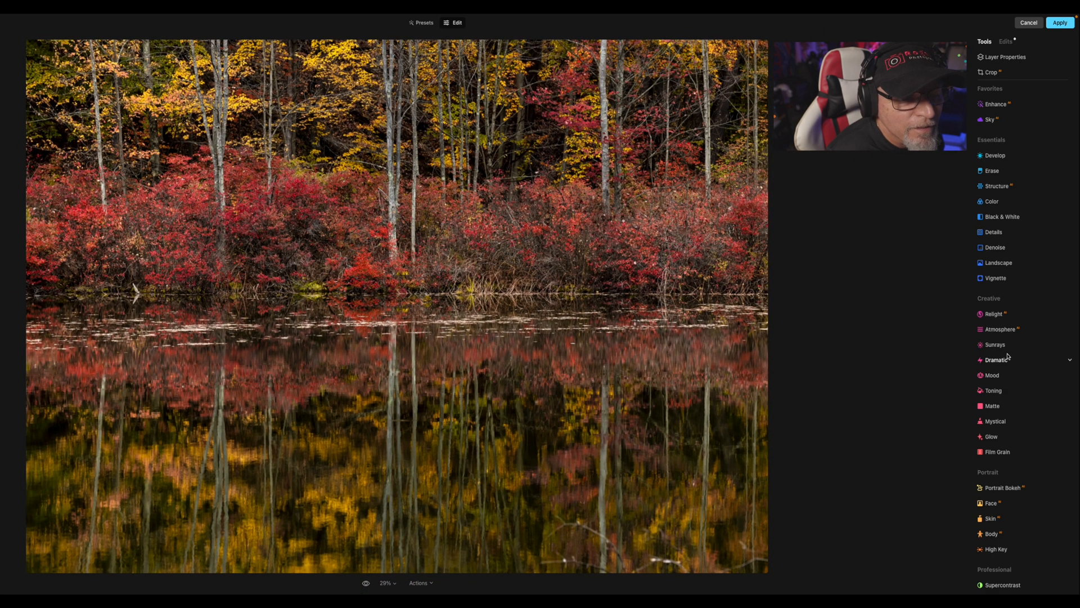
Apply the Mystical tool to the photo with Amount 28 and Shadows 43, and reveal its Colorize settings
{"action": "left_click", "coordinate": [996, 422]}
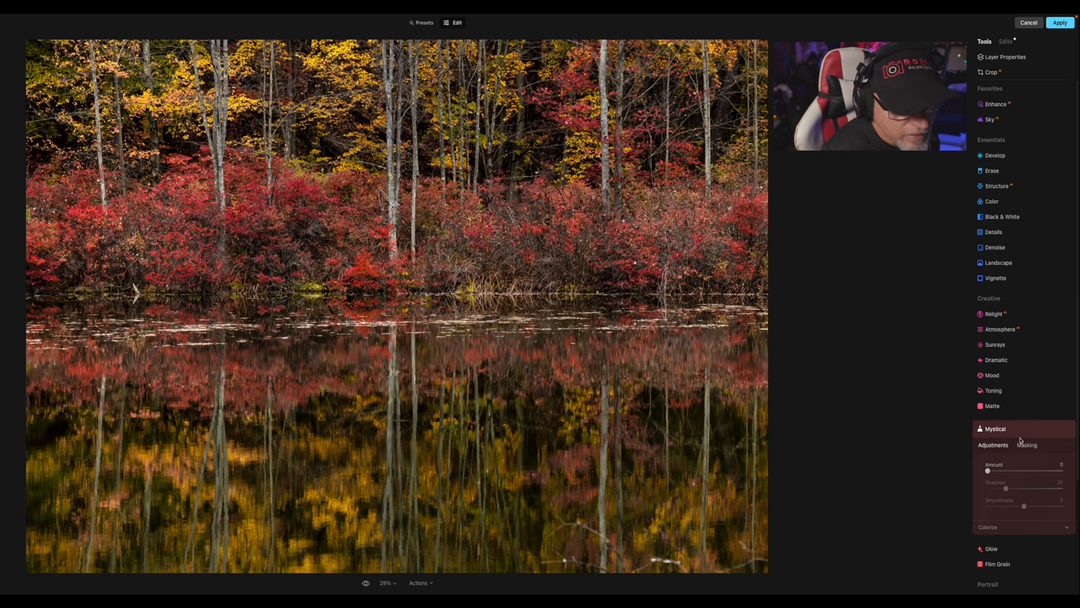
{"action": "left_click_drag", "start_coordinate": [1076, 458], "coordinate": [1074, 569]}
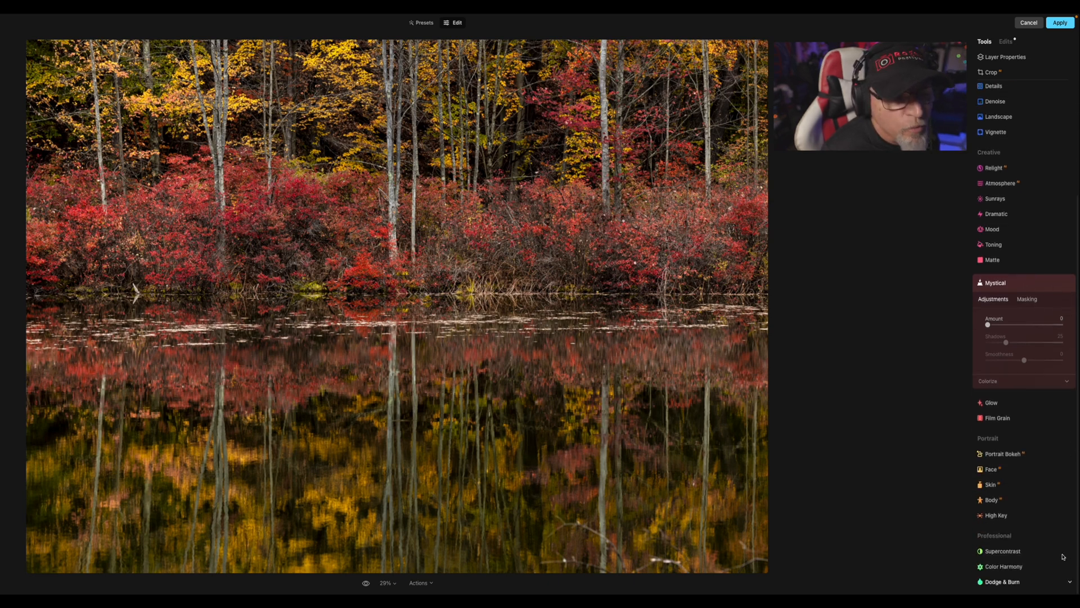
{"action": "left_click", "coordinate": [989, 382]}
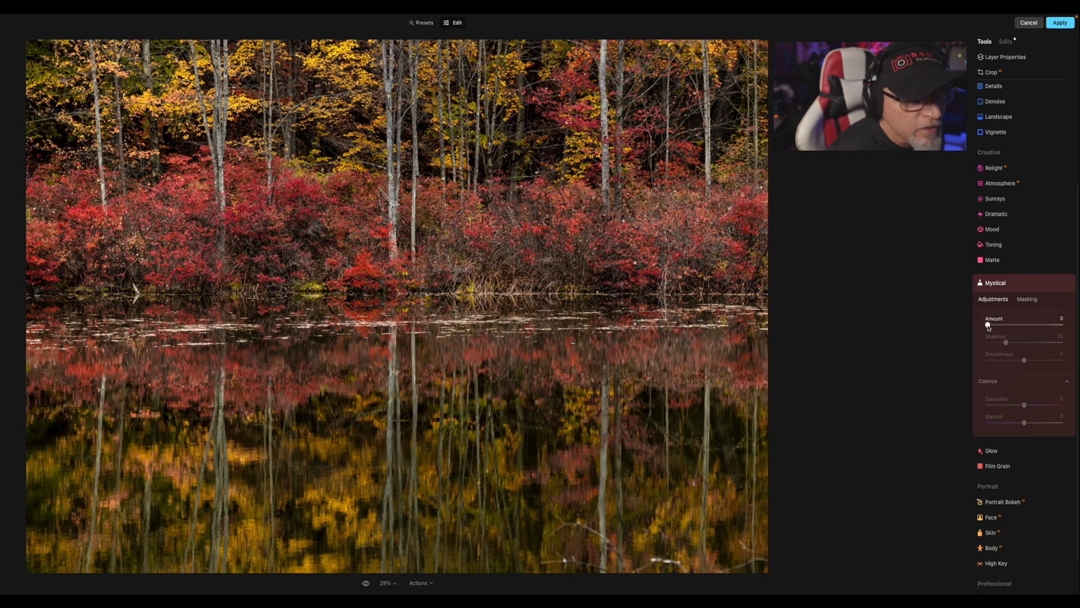
{"action": "left_click_drag", "start_coordinate": [988, 326], "coordinate": [1011, 328]}
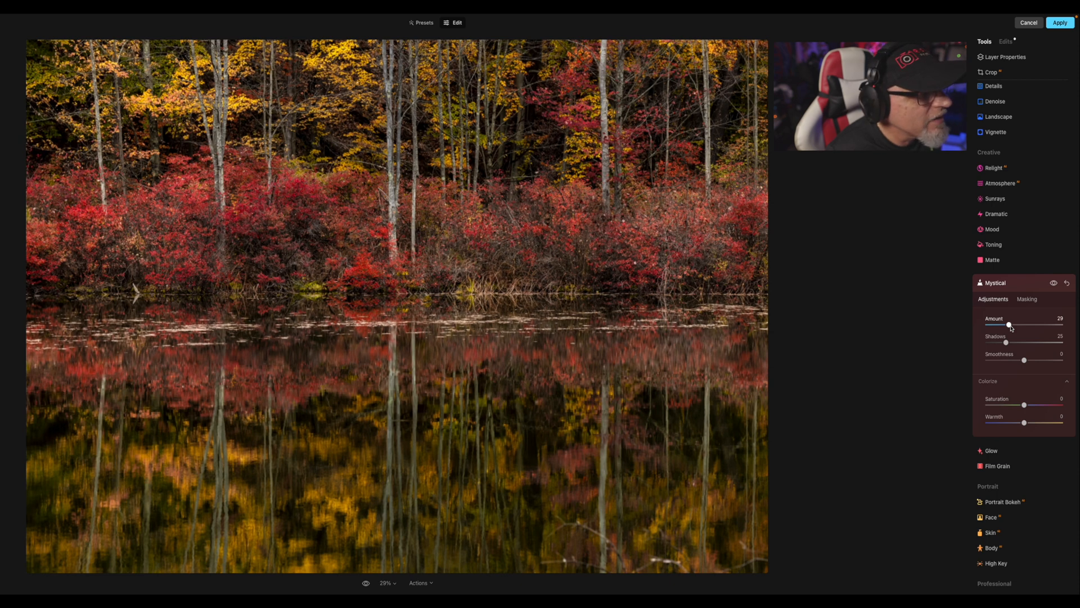
{"action": "left_click_drag", "start_coordinate": [1012, 328], "coordinate": [1010, 330]}
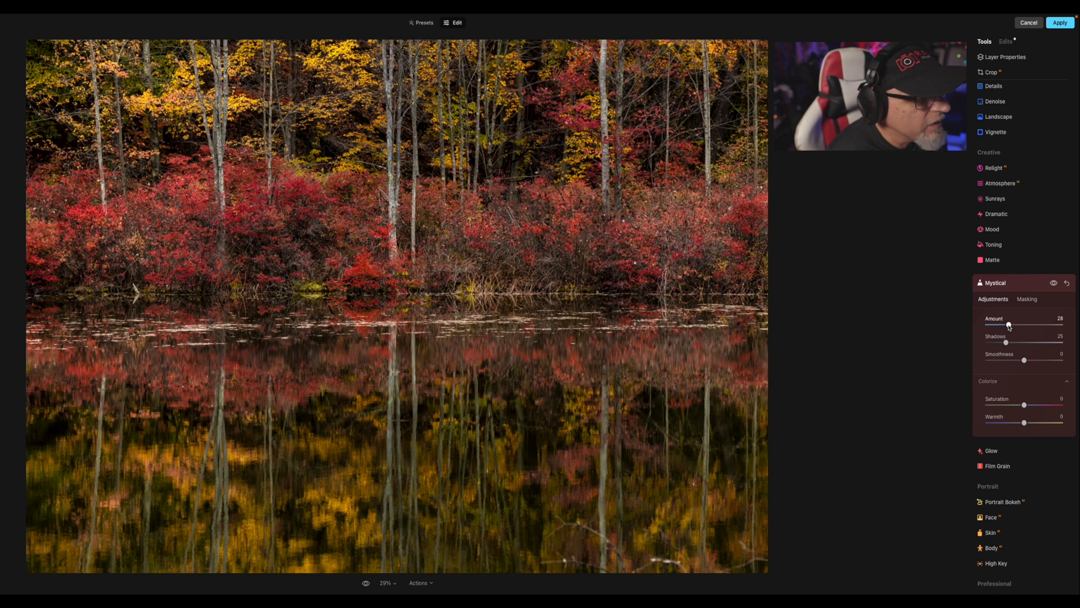
{"action": "left_click_drag", "start_coordinate": [1006, 345], "coordinate": [1019, 344]}
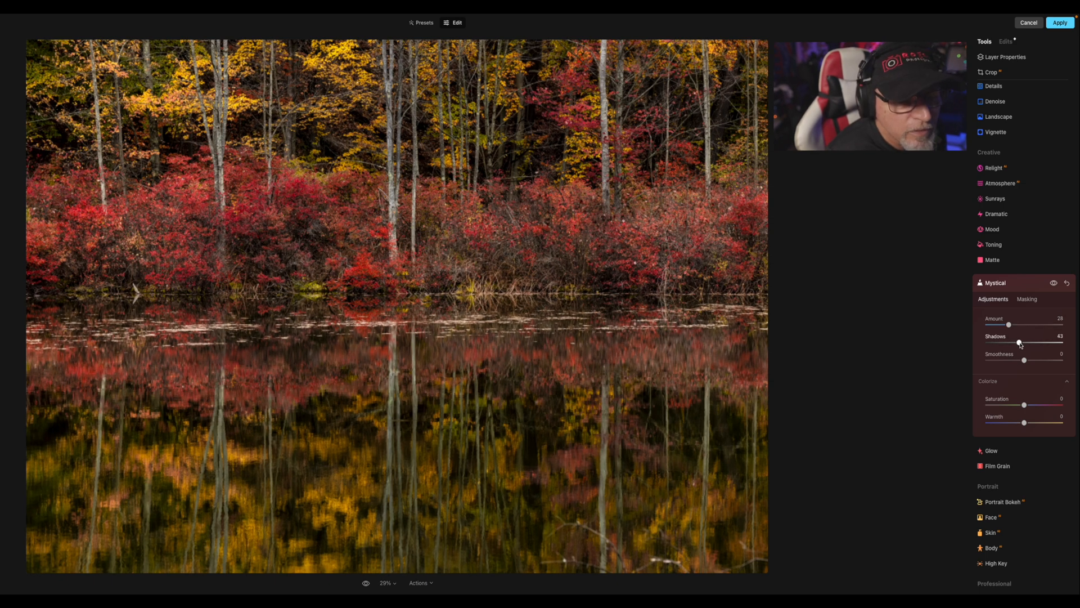
Compare cooler and warmer Mystical tints, settling on Warmth -3, and lower the effect's Saturation to -27
{"action": "left_click_drag", "start_coordinate": [1025, 423], "coordinate": [1011, 426]}
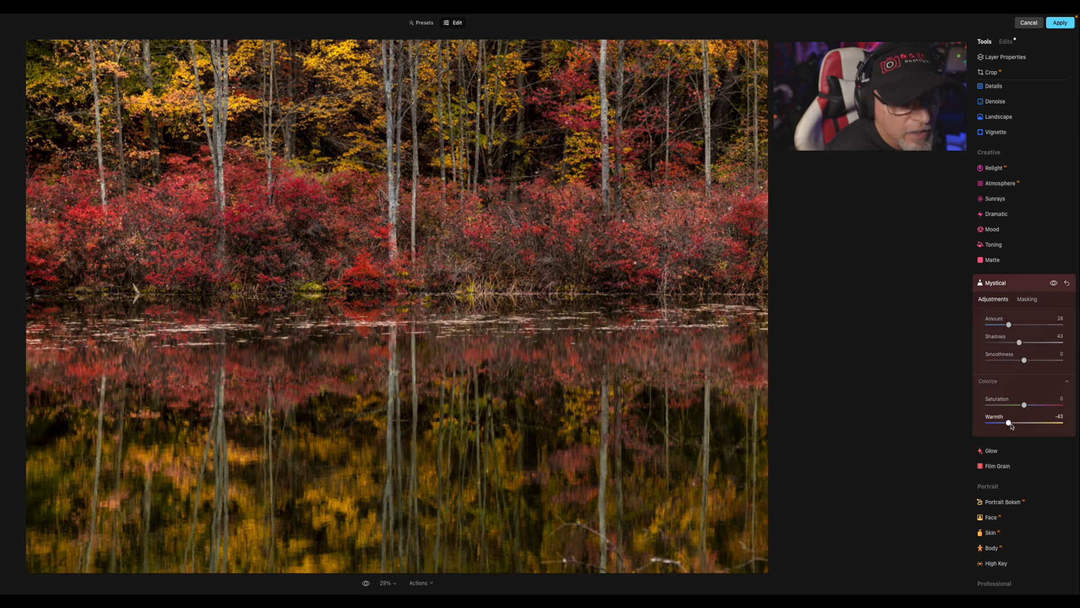
{"action": "left_click_drag", "start_coordinate": [1011, 426], "coordinate": [1034, 427]}
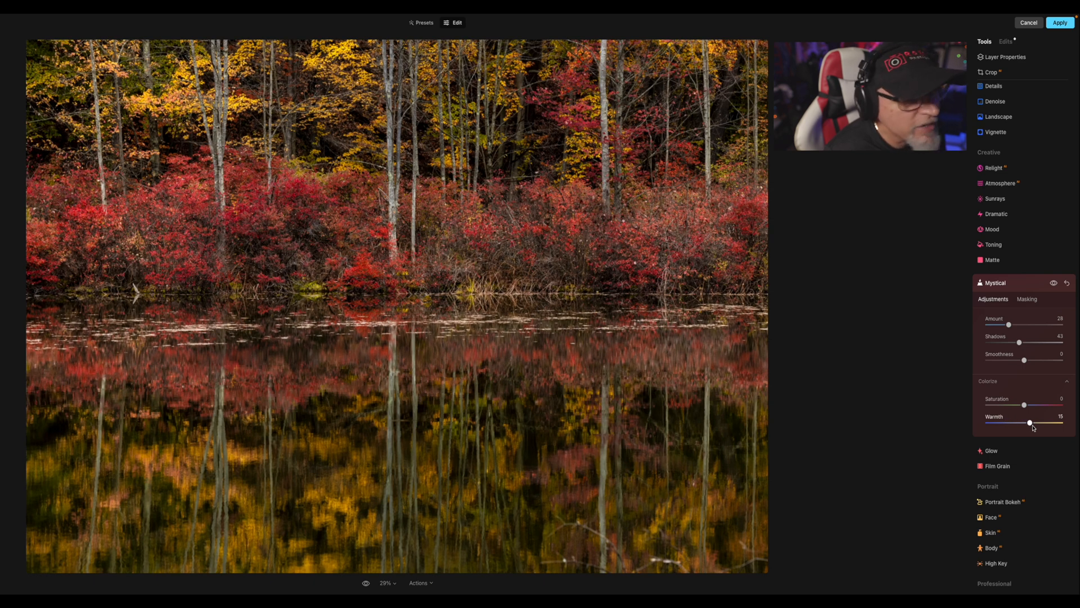
{"action": "left_click_drag", "start_coordinate": [1034, 427], "coordinate": [1028, 427]}
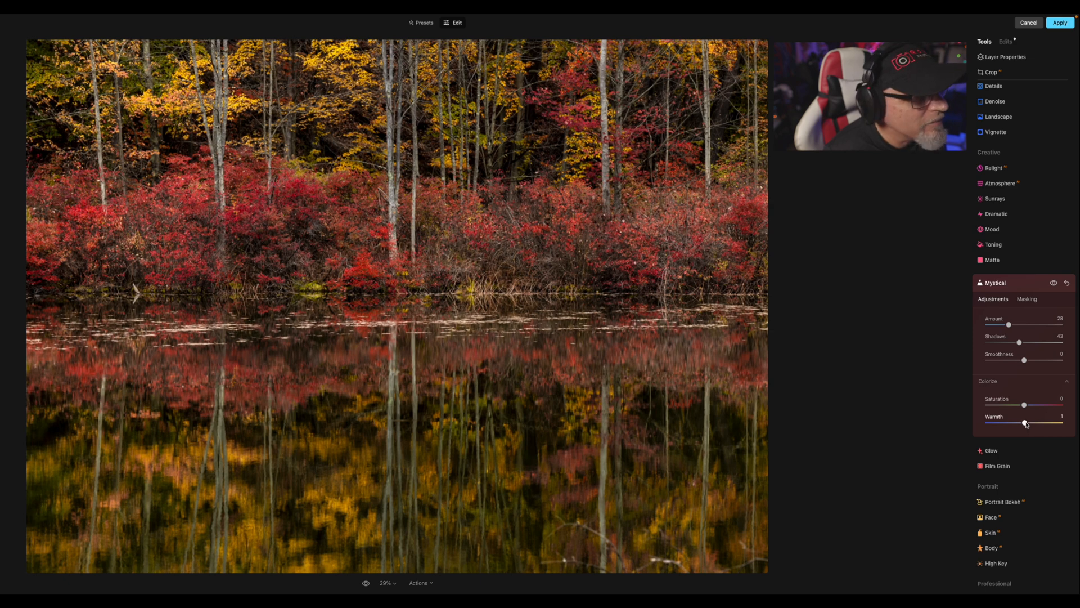
{"action": "left_click_drag", "start_coordinate": [1025, 424], "coordinate": [1023, 426]}
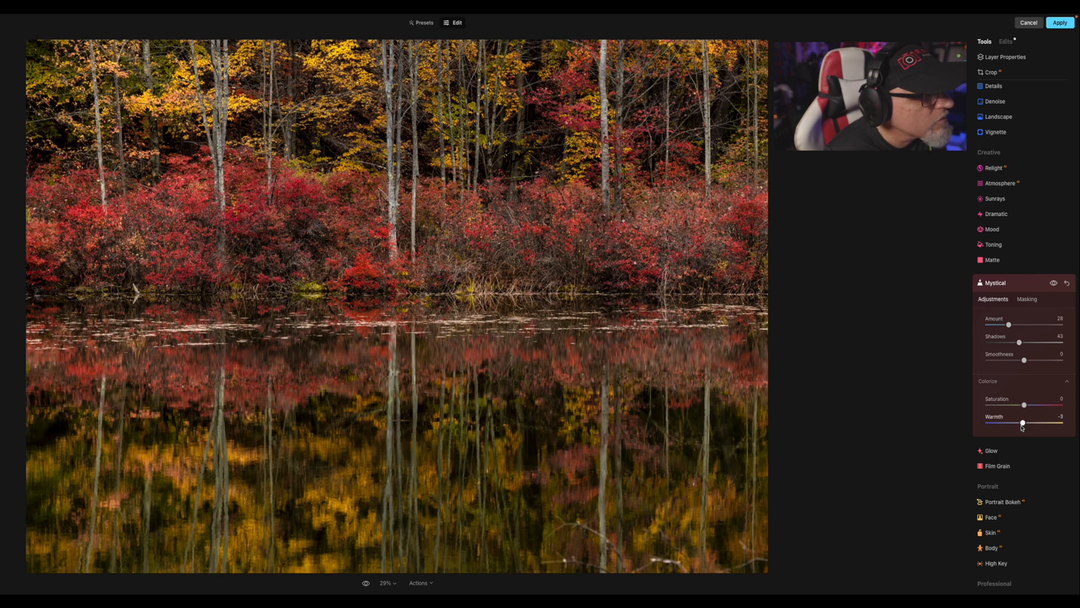
{"action": "left_click_drag", "start_coordinate": [1024, 405], "coordinate": [1016, 408]}
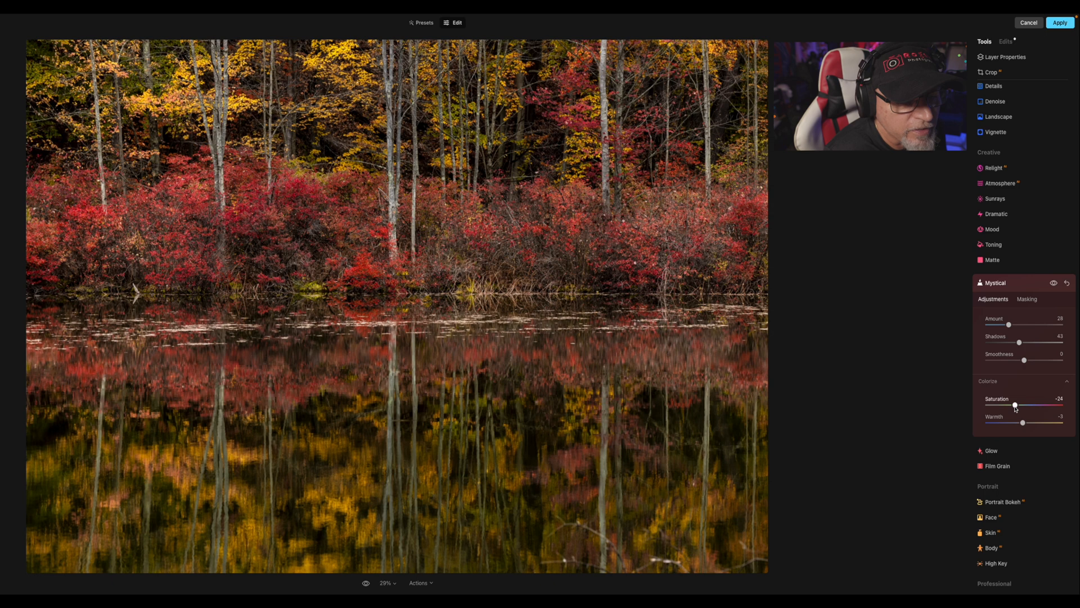
{"action": "left_click_drag", "start_coordinate": [1016, 408], "coordinate": [1015, 407]}
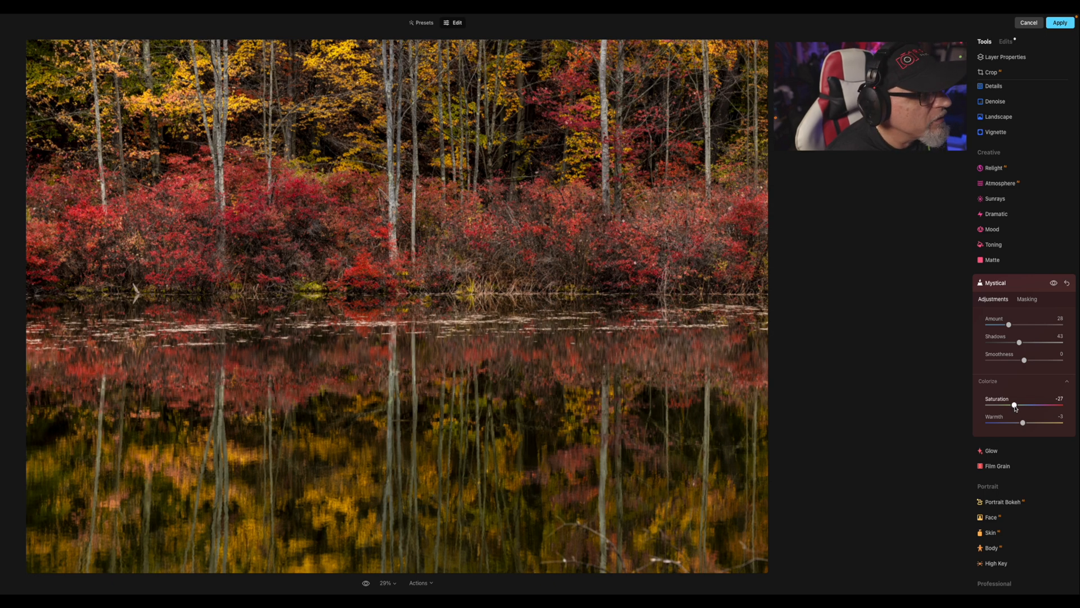
Refine the Mystical effect to Amount 37, Shadows 45 and Smoothness 4, and close the tool
{"action": "left_click_drag", "start_coordinate": [1009, 325], "coordinate": [1015, 327]}
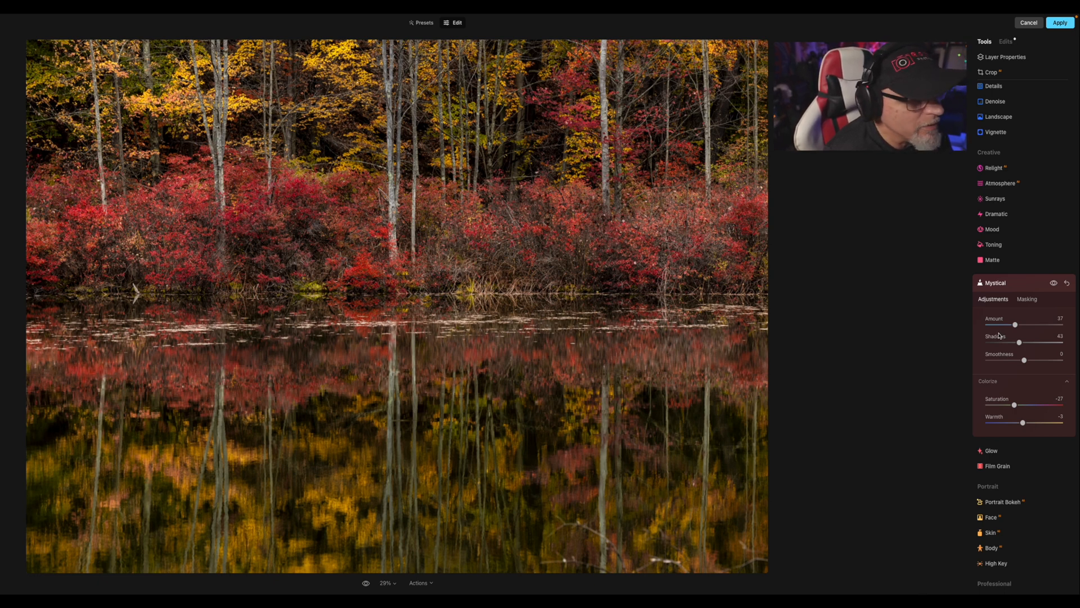
{"action": "left_click_drag", "start_coordinate": [1020, 344], "coordinate": [1021, 344]}
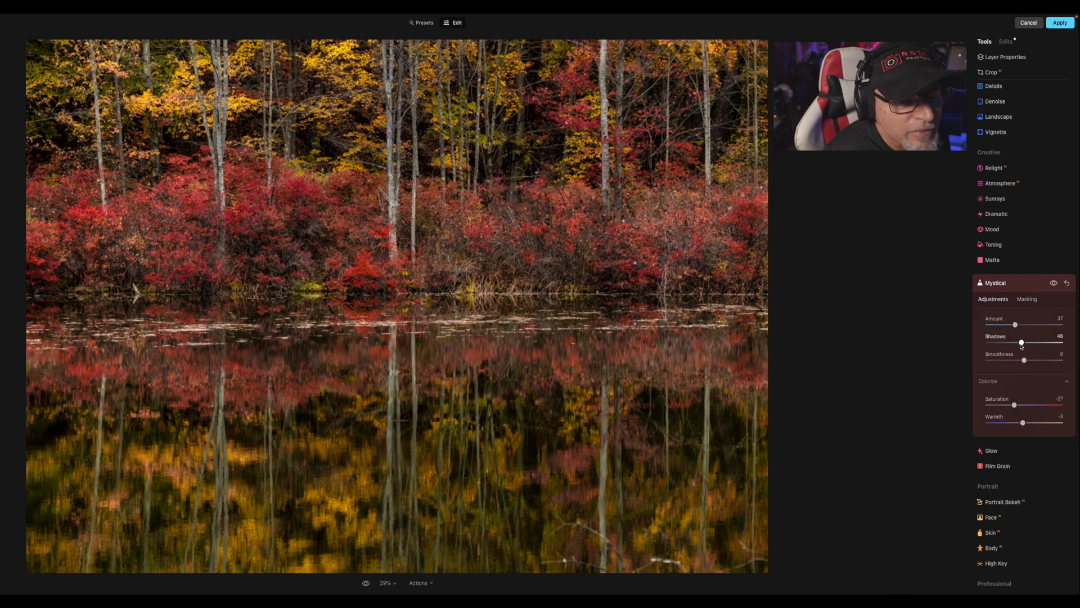
{"action": "left_click_drag", "start_coordinate": [1024, 360], "coordinate": [1028, 363]}
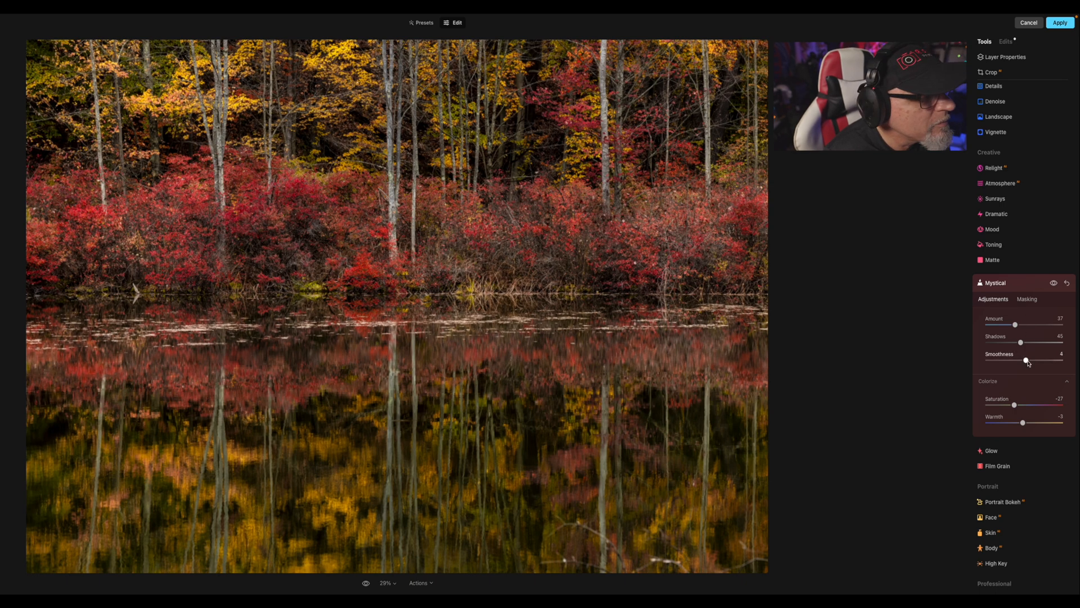
{"action": "left_click", "coordinate": [992, 284]}
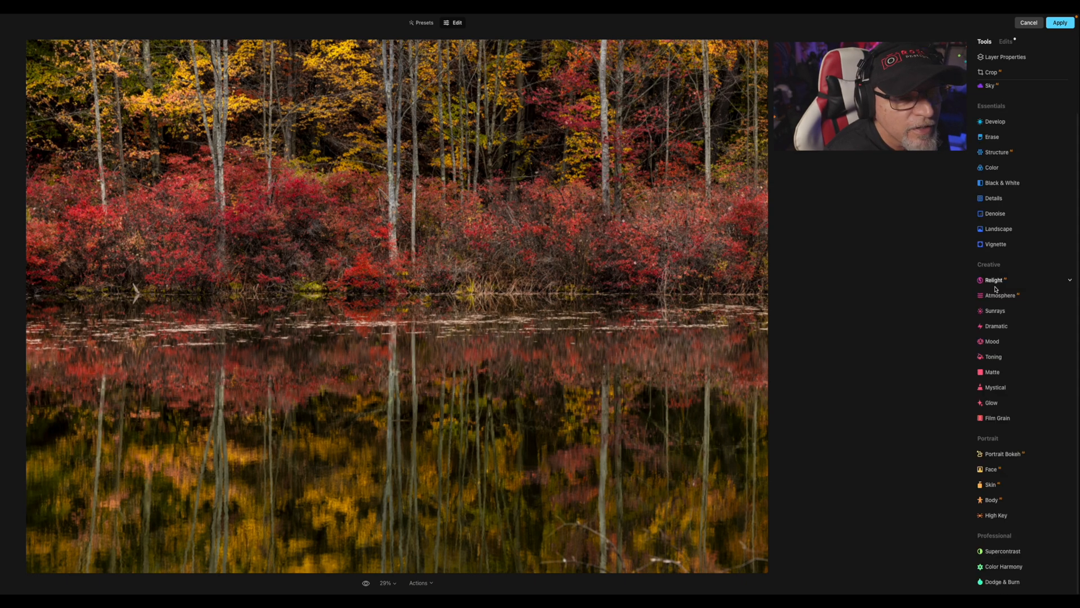
Add a Glow effect of type Orton Effect Soft with Amount 20, revealing its advanced settings
{"action": "left_click", "coordinate": [992, 403]}
{"action": "left_click", "coordinate": [988, 487]}
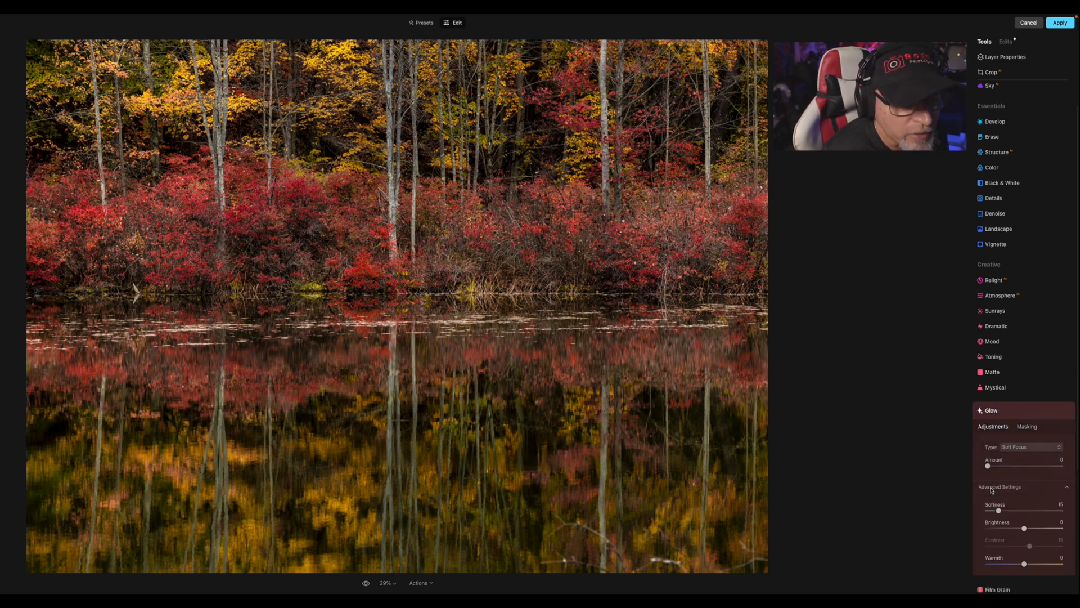
{"action": "left_click", "coordinate": [1028, 449]}
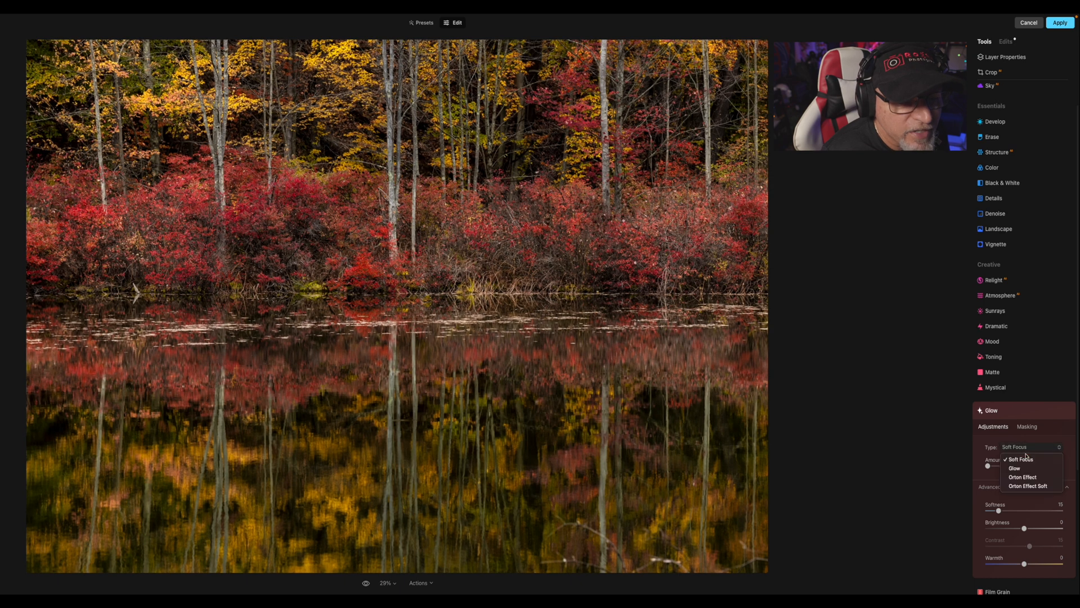
{"action": "left_click", "coordinate": [1027, 486]}
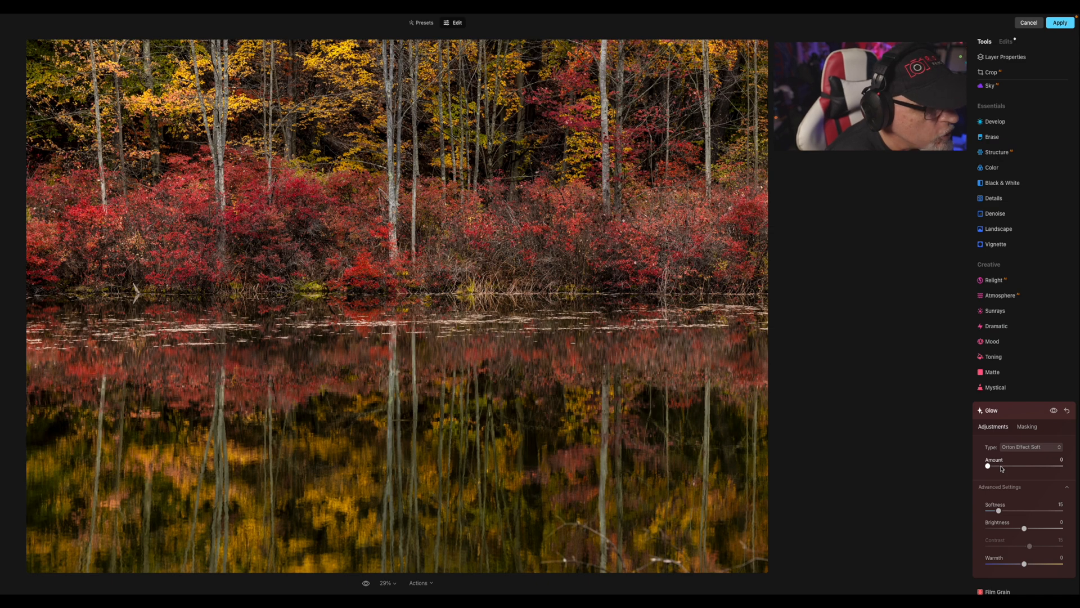
{"action": "left_click", "coordinate": [989, 466]}
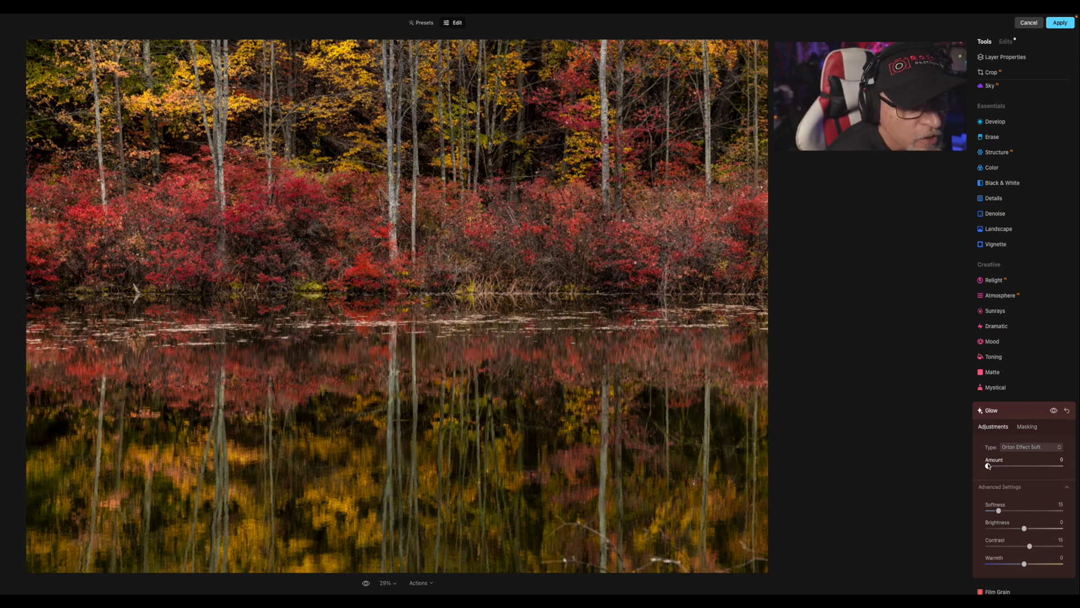
{"action": "left_click_drag", "start_coordinate": [990, 465], "coordinate": [1005, 467]}
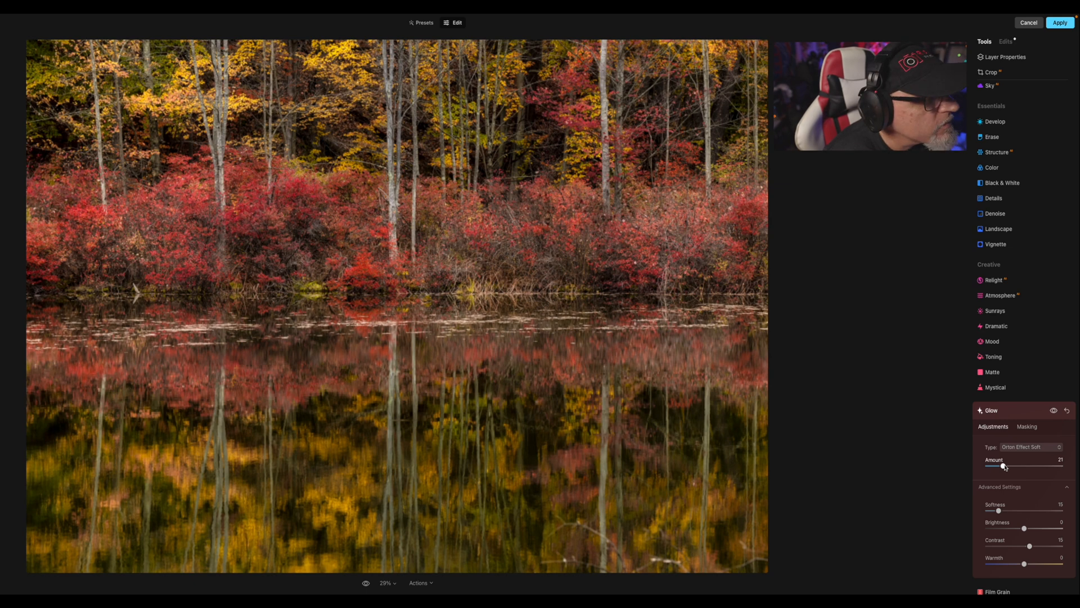
{"action": "left_click_drag", "start_coordinate": [1004, 467], "coordinate": [1004, 467]}
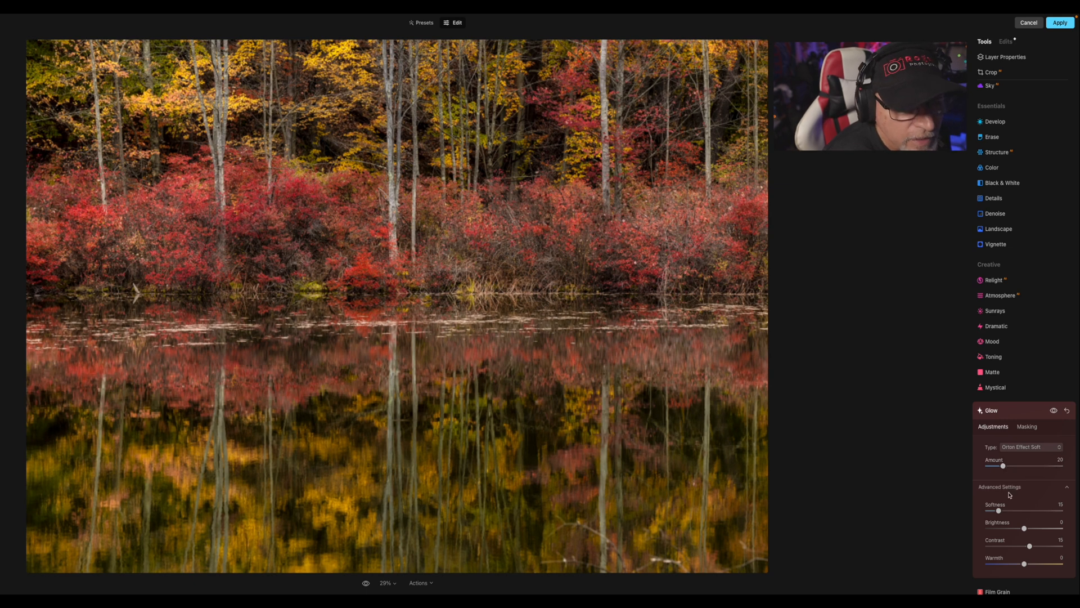
Darken and cool the Orton glow by setting Brightness to -34 and Warmth to -14
{"action": "left_click_drag", "start_coordinate": [1024, 528], "coordinate": [1012, 530]}
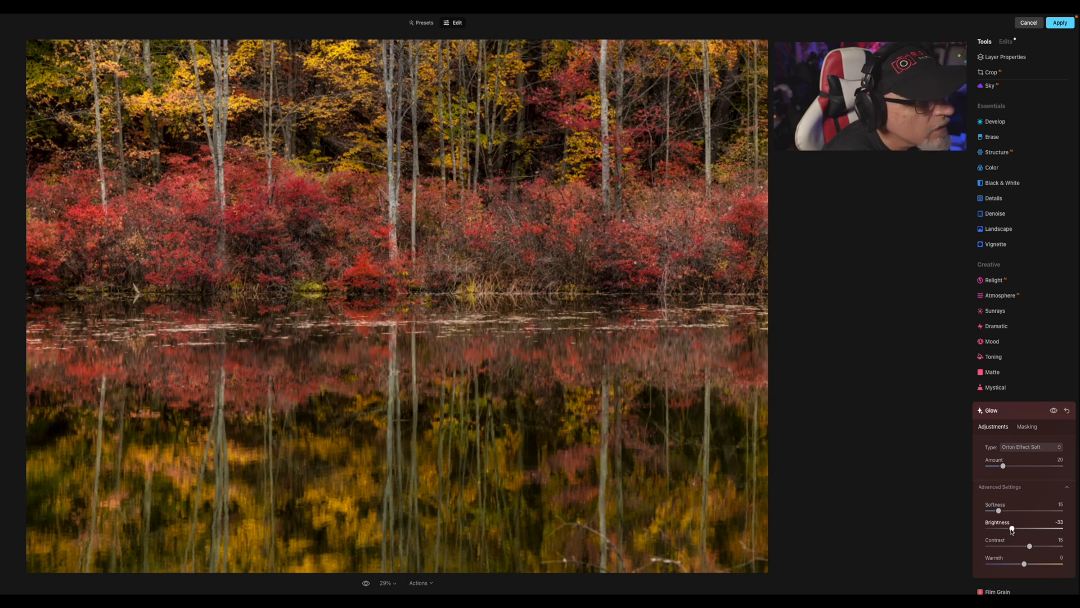
{"action": "left_click_drag", "start_coordinate": [1012, 530], "coordinate": [1012, 531]}
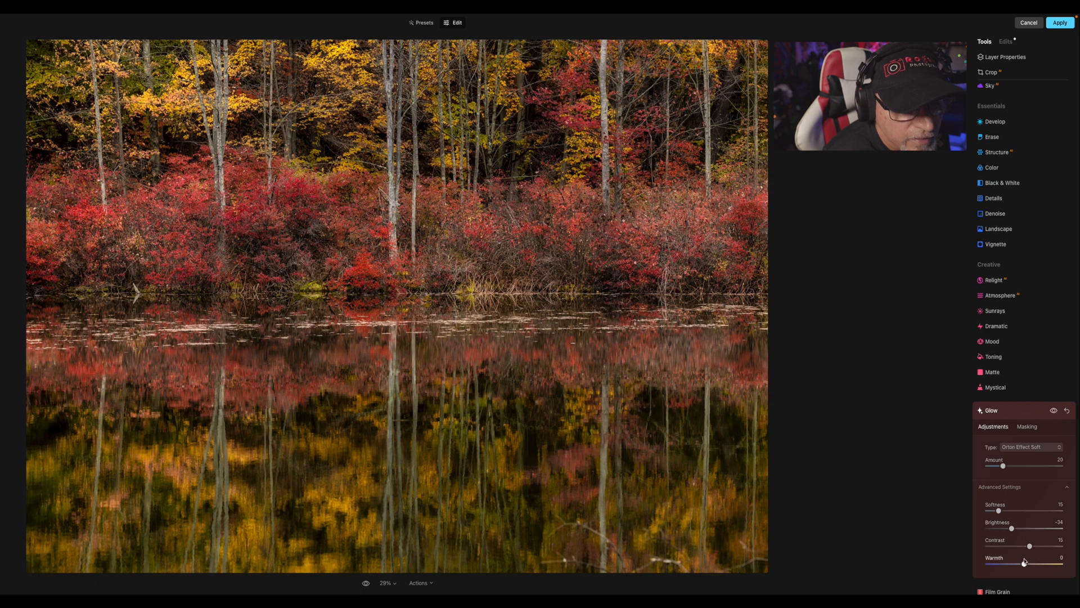
{"action": "left_click_drag", "start_coordinate": [1024, 564], "coordinate": [1018, 566]}
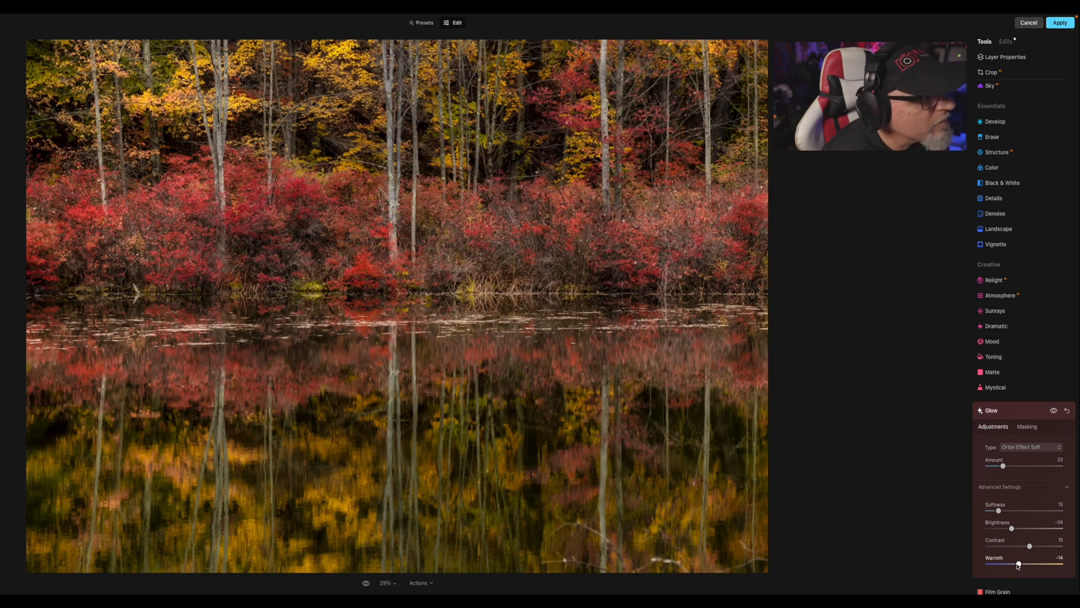
{"action": "left_click_drag", "start_coordinate": [1018, 566], "coordinate": [1019, 565]}
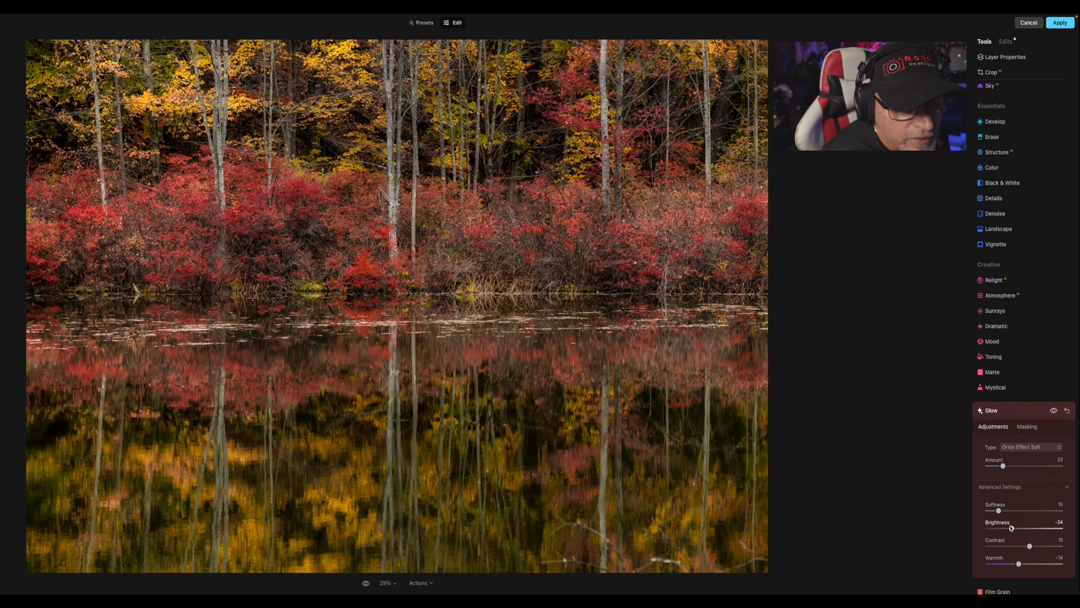
Raise the Glow effect's Softness to 19 and Brightness to -23, and close the tool
{"action": "left_click_drag", "start_coordinate": [999, 510], "coordinate": [1015, 528]}
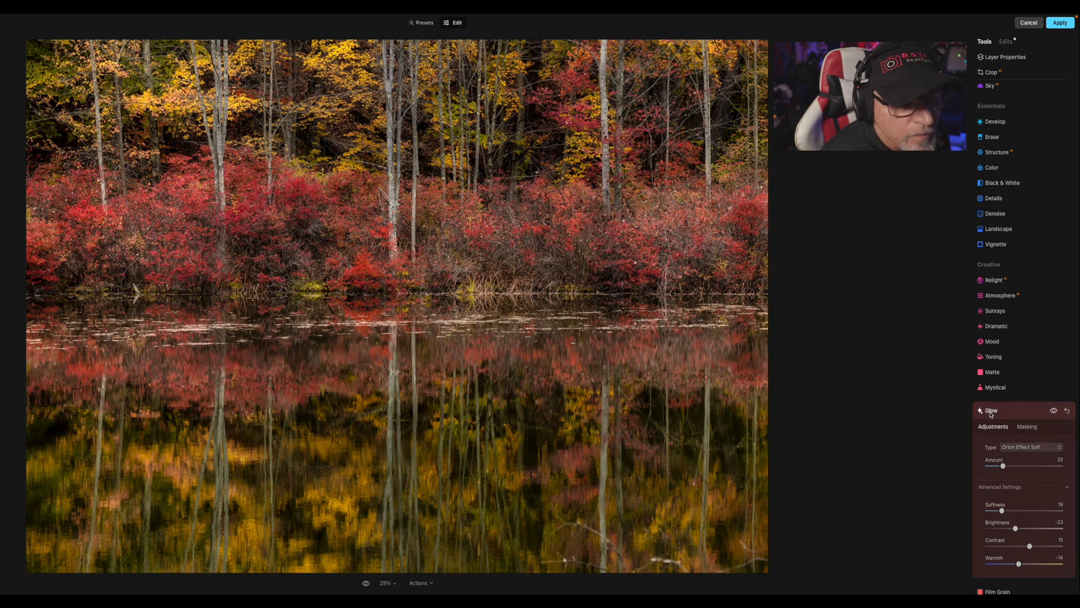
{"action": "left_click", "coordinate": [1036, 410]}
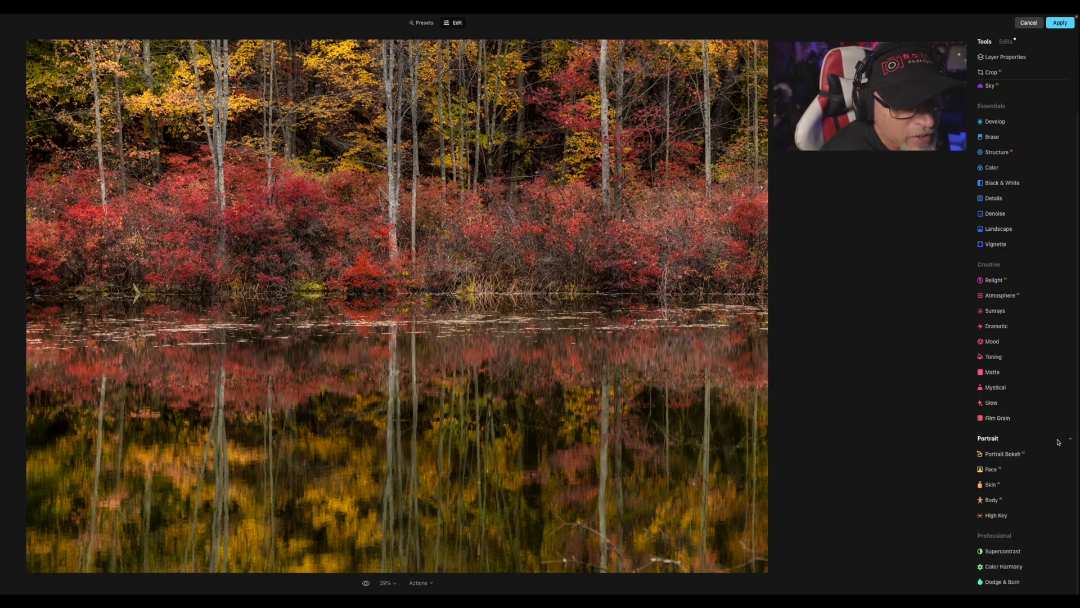
Open Supercontrast and try Highlights Contrast 44, Midtones Contrast 32 and Shadows Contrast 18, each with its Balance at -100
{"action": "left_click", "coordinate": [1004, 552]}
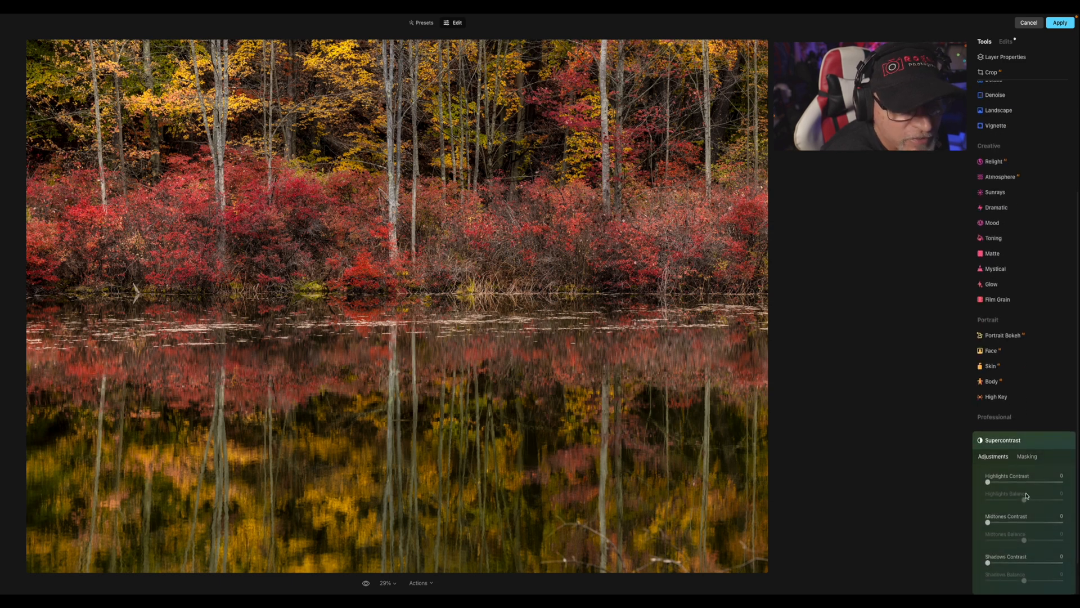
{"action": "scroll", "coordinate": [1069, 523], "scroll_direction": "down", "scroll_amount": 1}
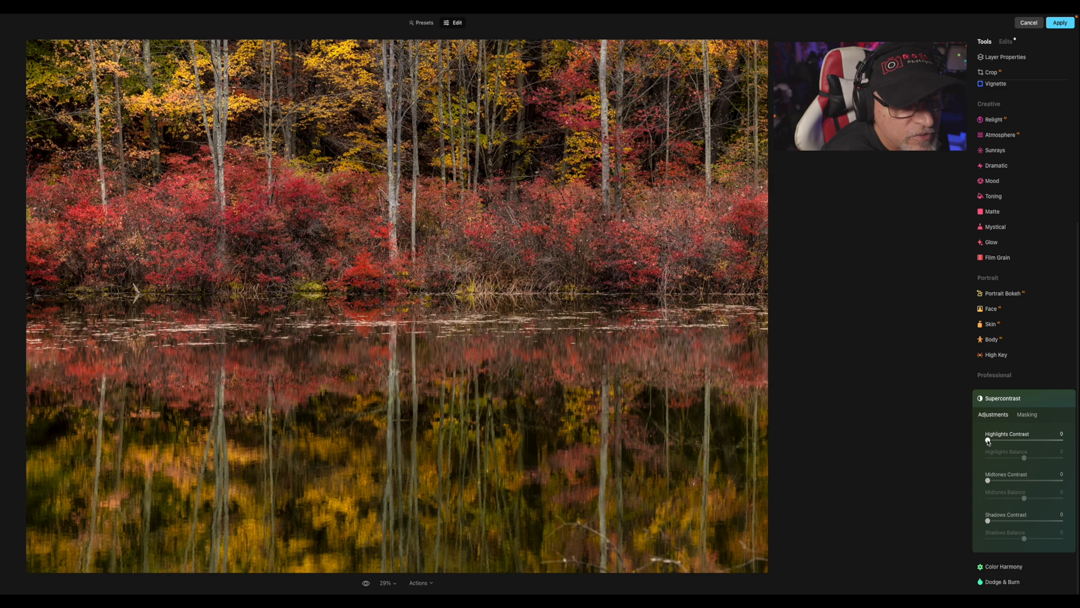
{"action": "left_click_drag", "start_coordinate": [989, 441], "coordinate": [988, 498]}
{"action": "left_click", "coordinate": [1001, 521]}
{"action": "left_click_drag", "start_coordinate": [1023, 539], "coordinate": [987, 538]}
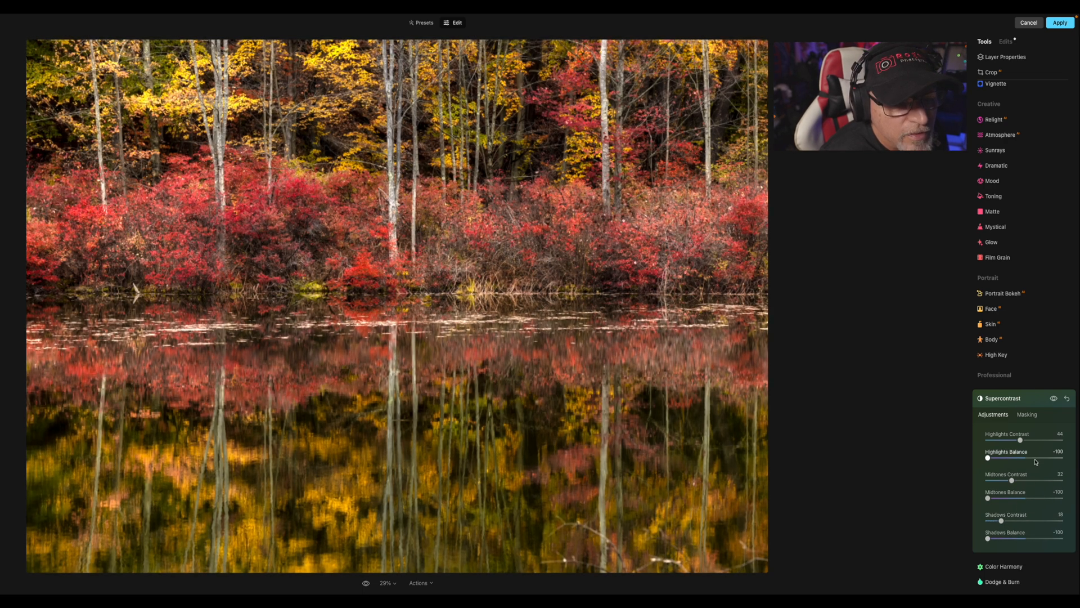
Return Midtones and Shadows Contrast to 0, and set Highlights Contrast to 53 with Highlights Balance at -35
{"action": "left_click_drag", "start_coordinate": [1012, 480], "coordinate": [970, 487]}
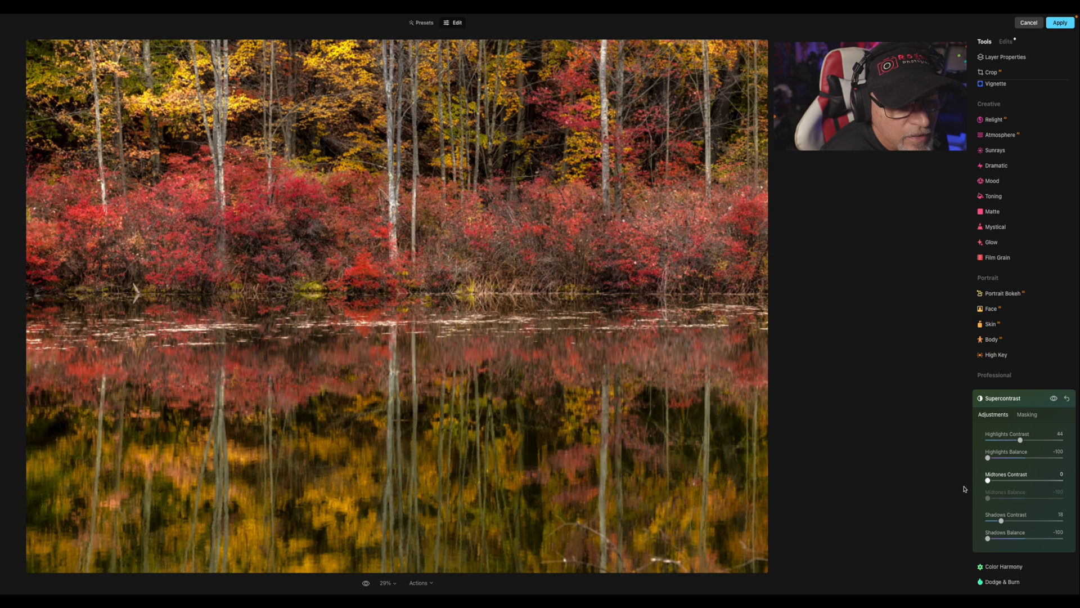
{"action": "left_click_drag", "start_coordinate": [1001, 521], "coordinate": [988, 521]}
{"action": "mouse_move", "coordinate": [1022, 442]}
{"action": "left_mouse_down"}
{"action": "mouse_move", "coordinate": [1045, 441]}
{"action": "mouse_move", "coordinate": [990, 459]}
{"action": "mouse_move", "coordinate": [1012, 460]}
{"action": "left_mouse_up"}
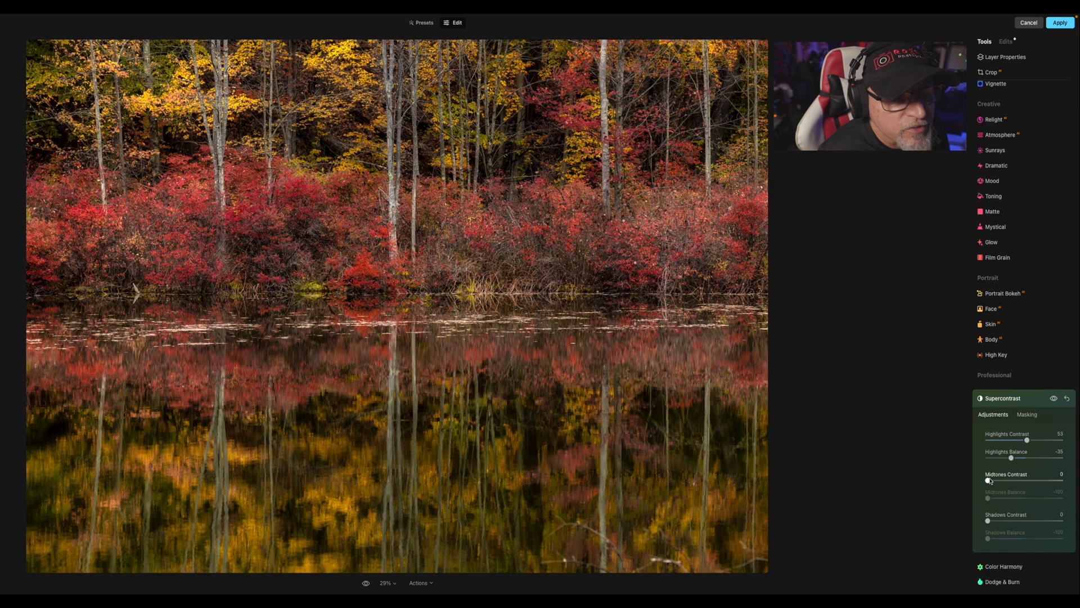
Set Supercontrast's Midtones Contrast to 10 and Midtones Balance to -74
{"action": "left_click_drag", "start_coordinate": [988, 482], "coordinate": [997, 482]}
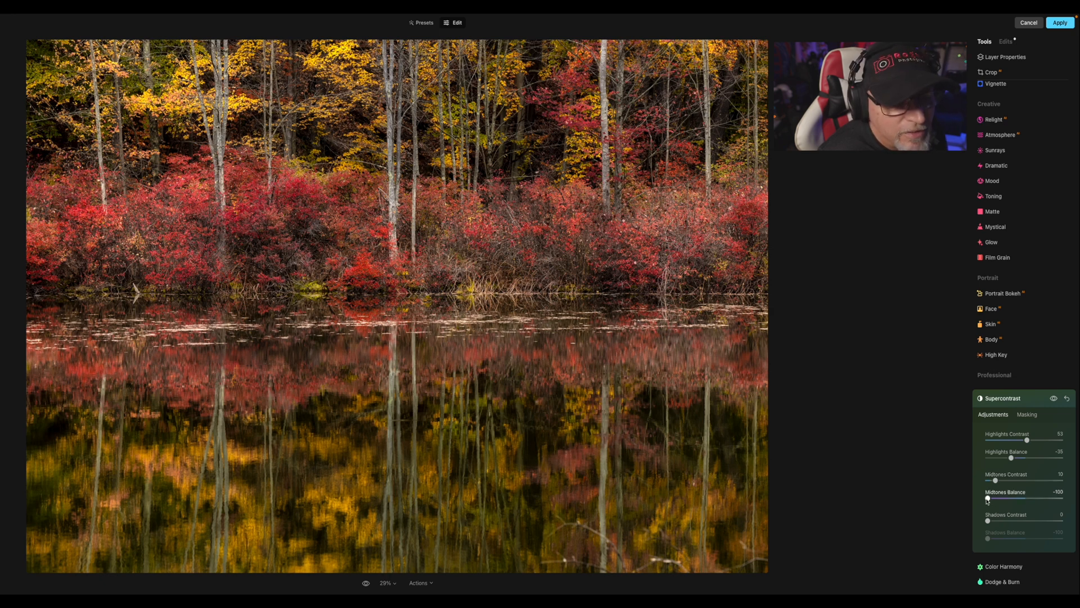
{"action": "left_click_drag", "start_coordinate": [988, 498], "coordinate": [1016, 498]}
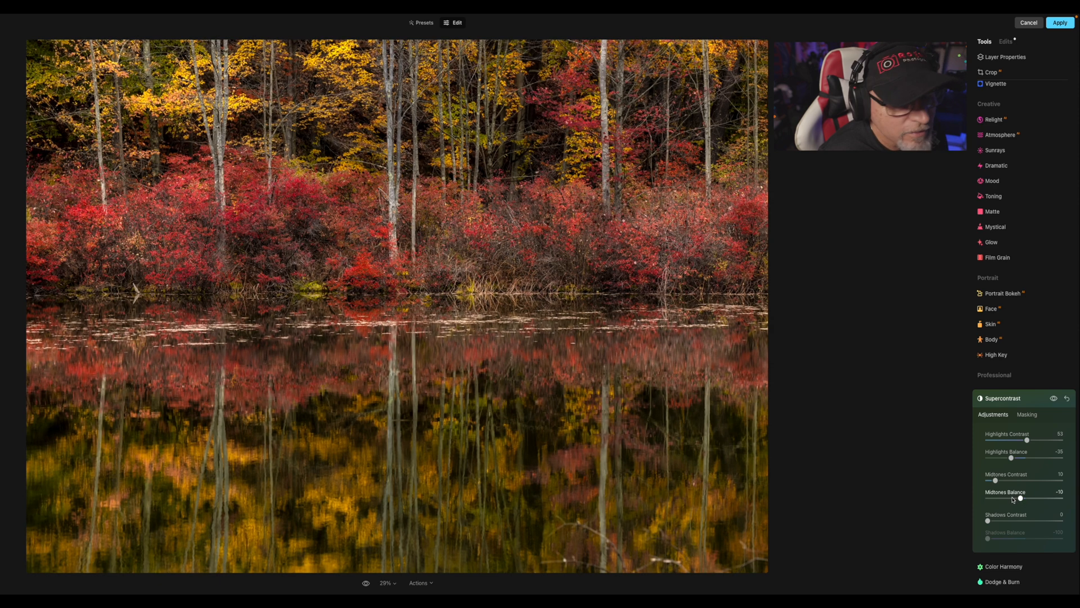
{"action": "left_click_drag", "start_coordinate": [1021, 499], "coordinate": [995, 499]}
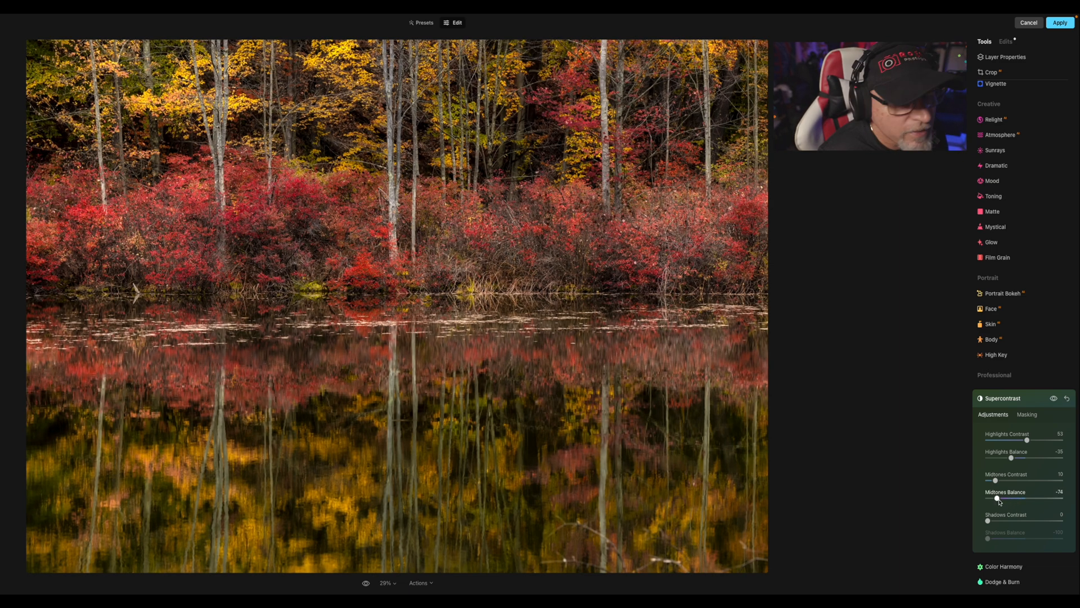
Try Shadows Contrast 39 with Shadows Balance 30, return Shadows Contrast to 0, and close Supercontrast
{"action": "left_click_drag", "start_coordinate": [988, 521], "coordinate": [1040, 536]}
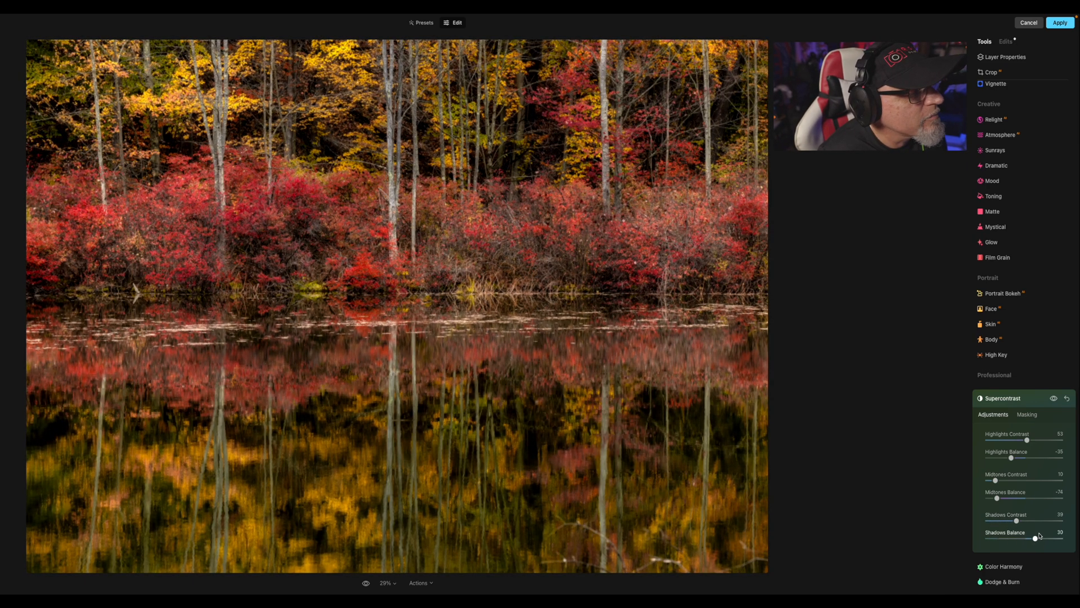
{"action": "left_click_drag", "start_coordinate": [1039, 536], "coordinate": [982, 522]}
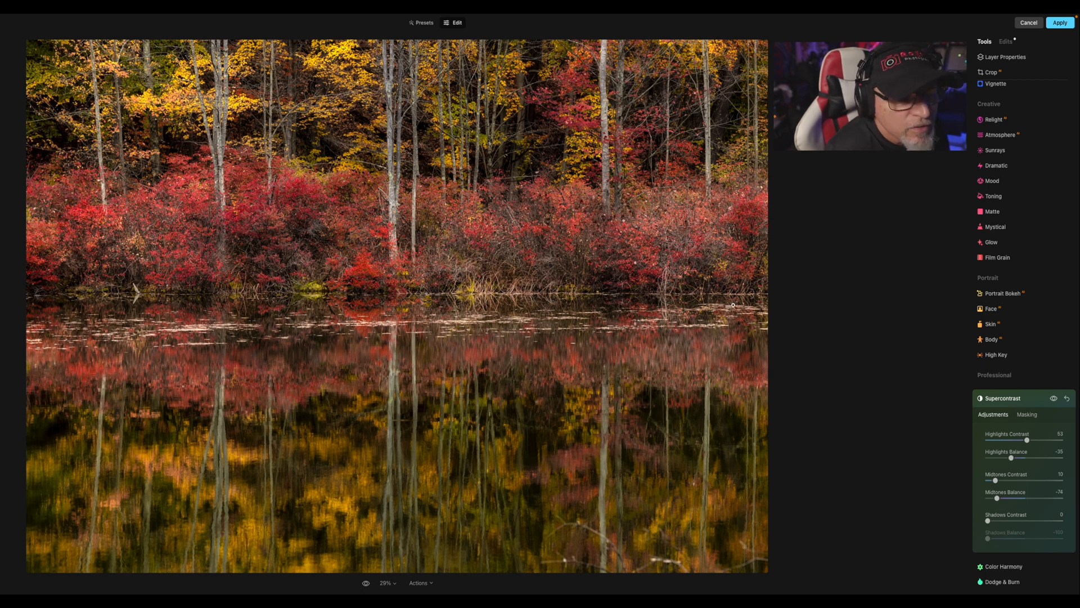
{"action": "left_click", "coordinate": [1001, 400]}
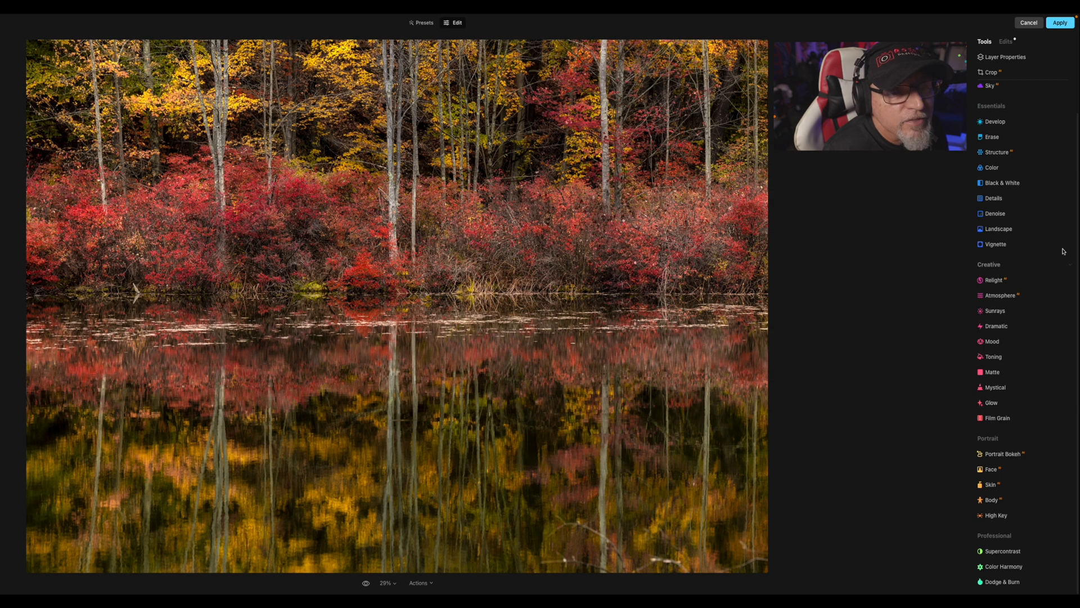
Crop the photo with a Free ratio, trimming a strip of dark water off its lower edge and a sliver off its upper edge
{"action": "scroll", "coordinate": [1072, 296], "scroll_direction": "up", "scroll_amount": 2}
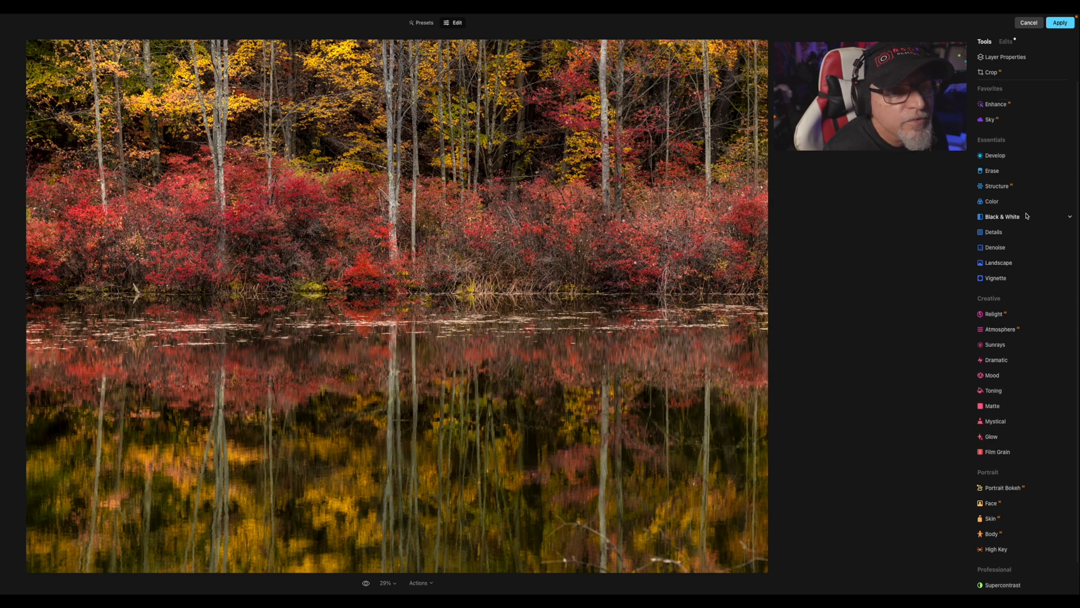
{"action": "left_click", "coordinate": [992, 74]}
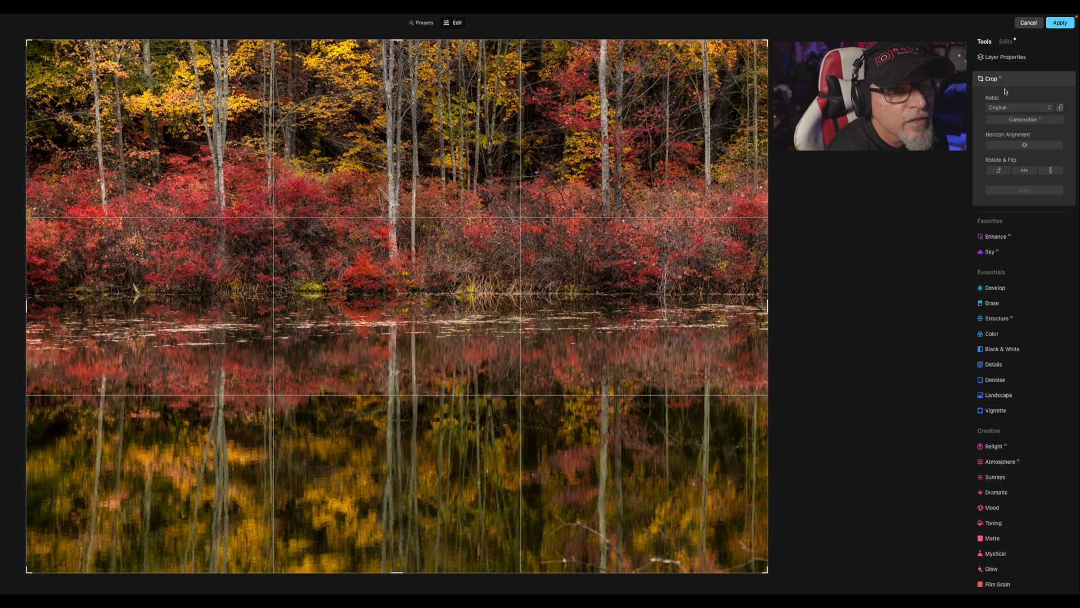
{"action": "left_click", "coordinate": [1048, 108]}
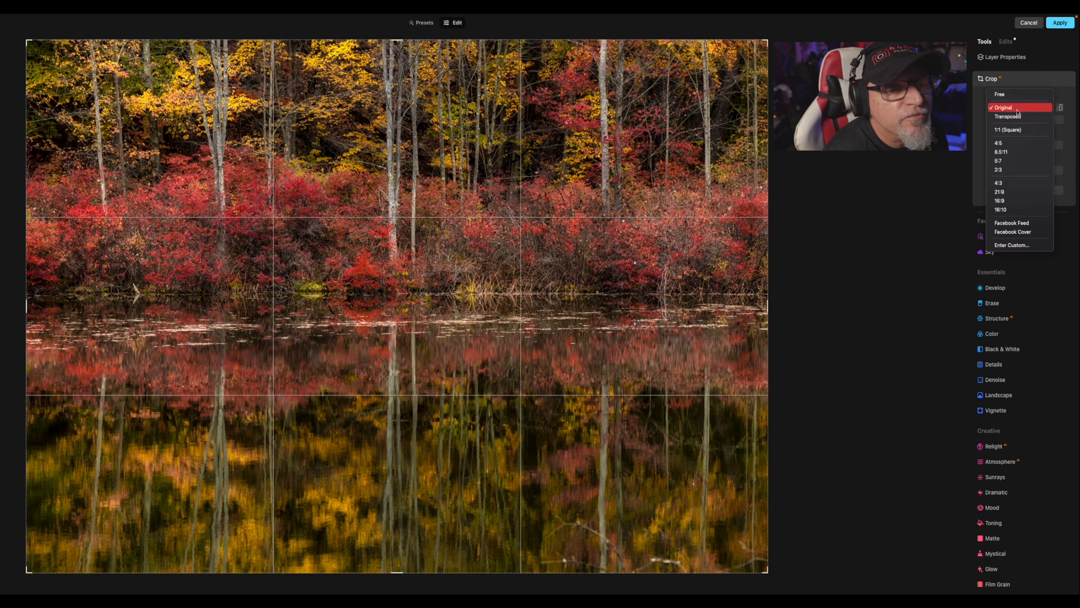
{"action": "left_click", "coordinate": [1007, 95]}
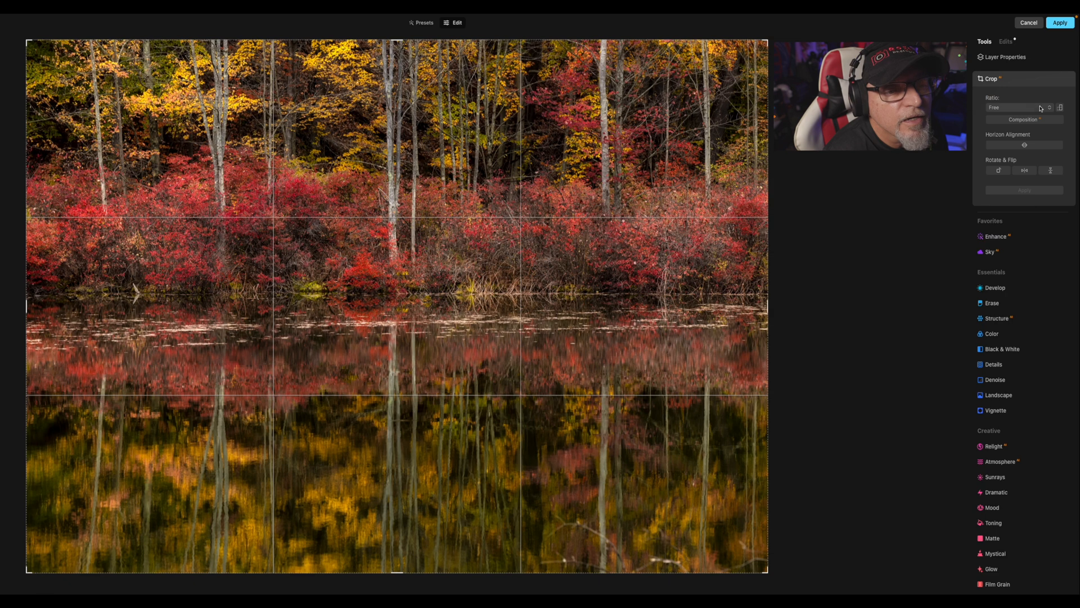
{"action": "left_click_drag", "start_coordinate": [397, 572], "coordinate": [398, 516]}
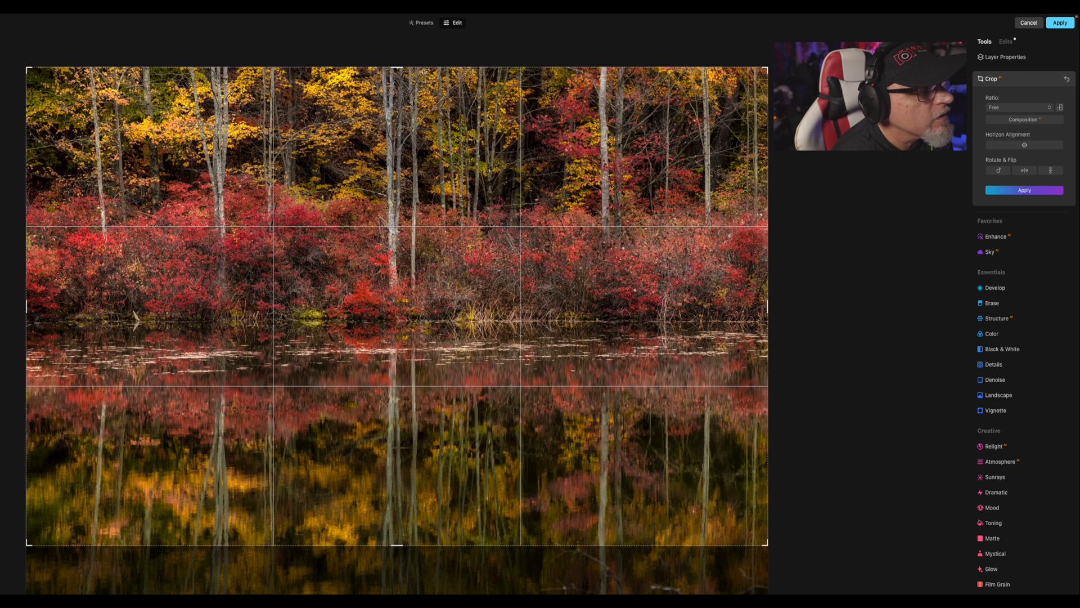
{"action": "left_click_drag", "start_coordinate": [398, 68], "coordinate": [398, 73]}
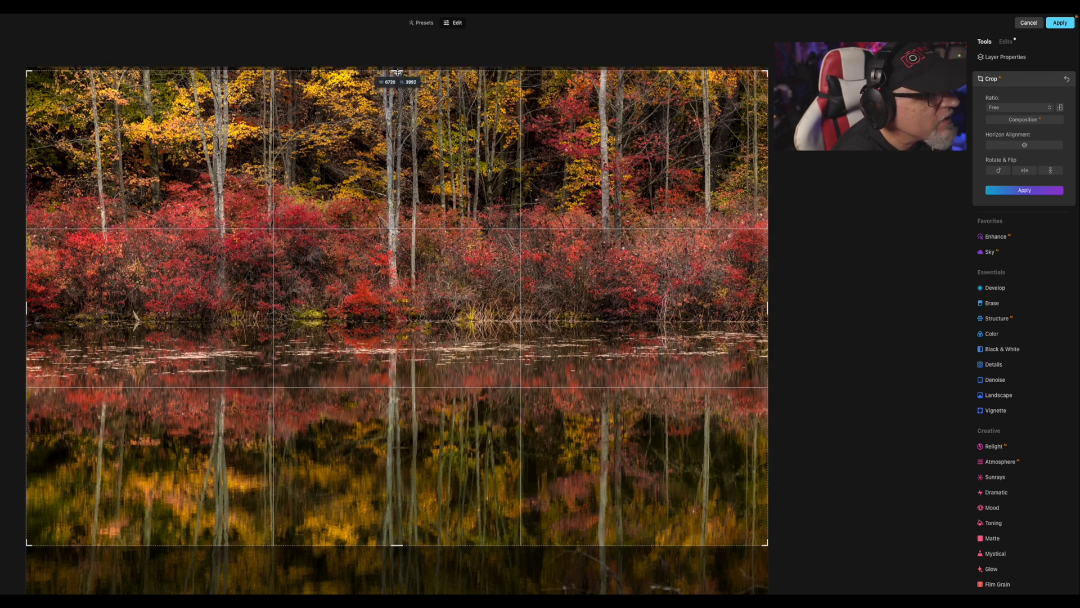
{"action": "left_click_drag", "start_coordinate": [398, 72], "coordinate": [398, 74]}
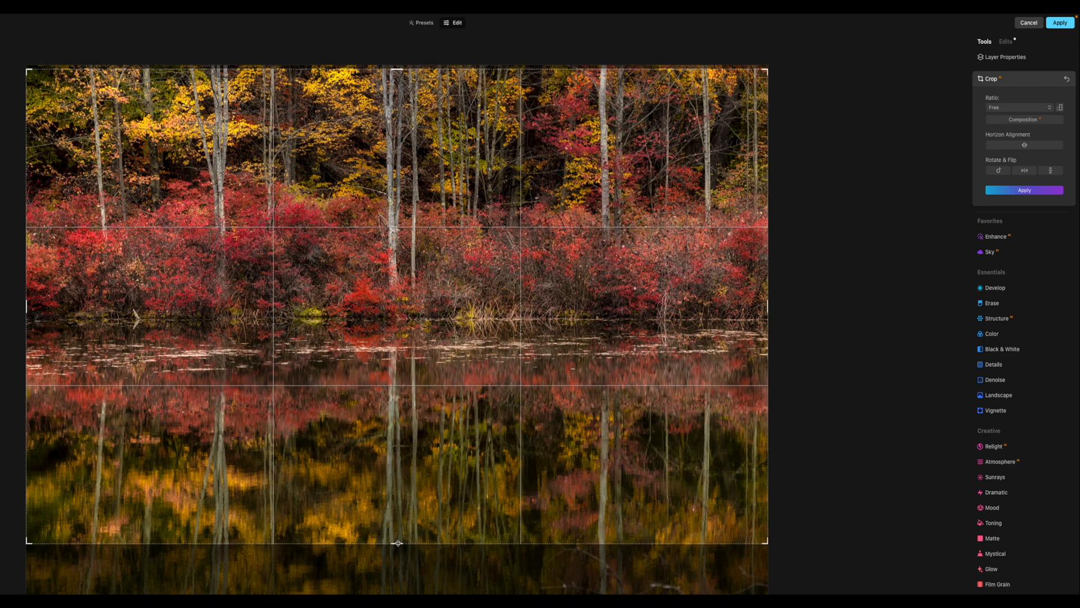
{"action": "left_click_drag", "start_coordinate": [398, 543], "coordinate": [402, 548]}
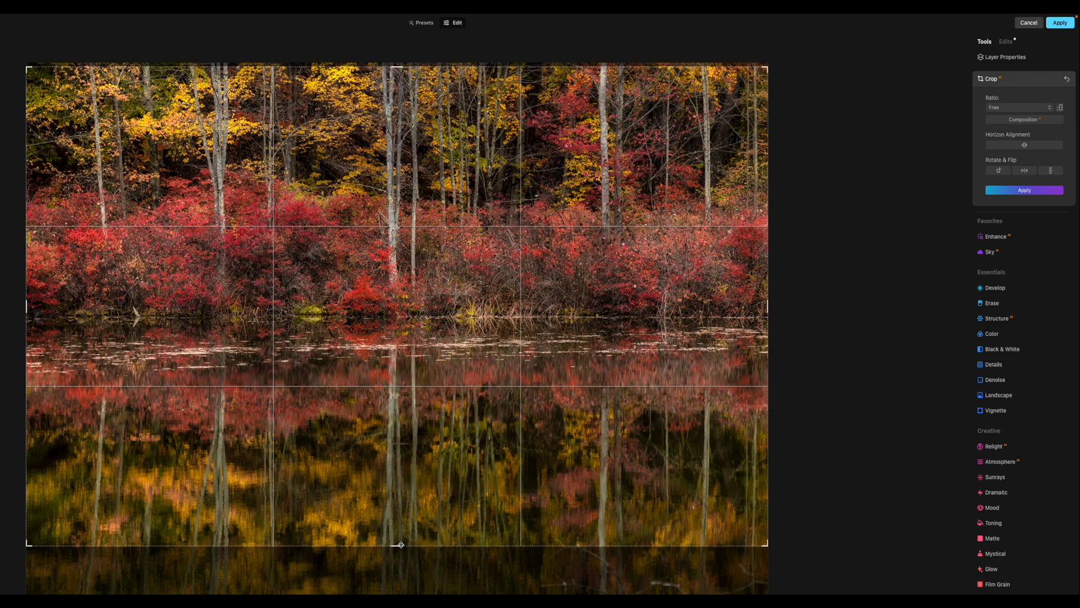
{"action": "left_click", "coordinate": [1022, 83]}
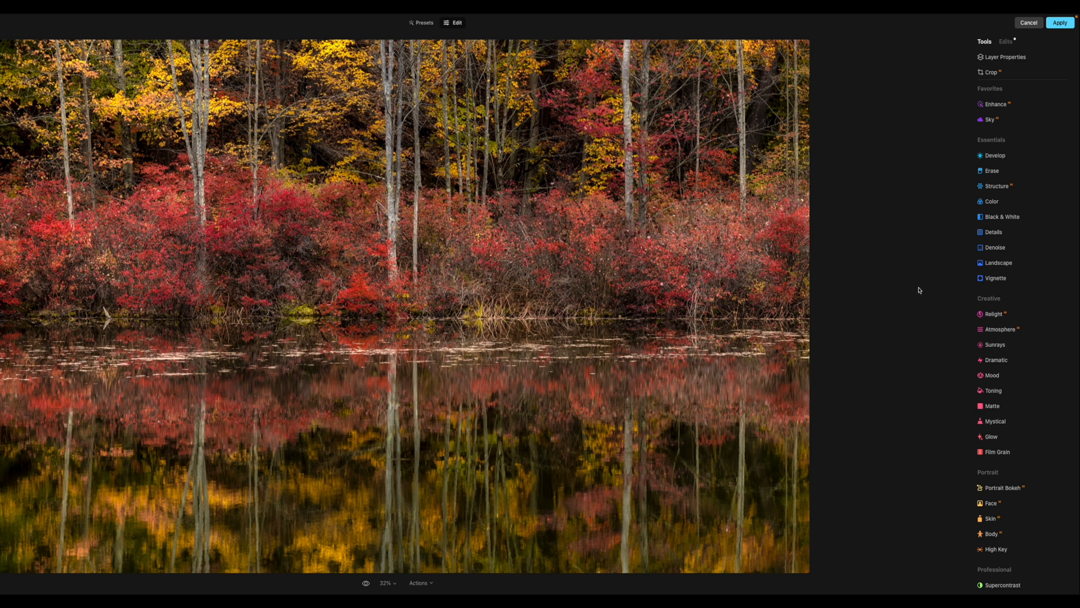
Darken the photo's edges with a Vignette Amount of -58, and reveal the tool's advanced settings
{"action": "left_click", "coordinate": [996, 280]}
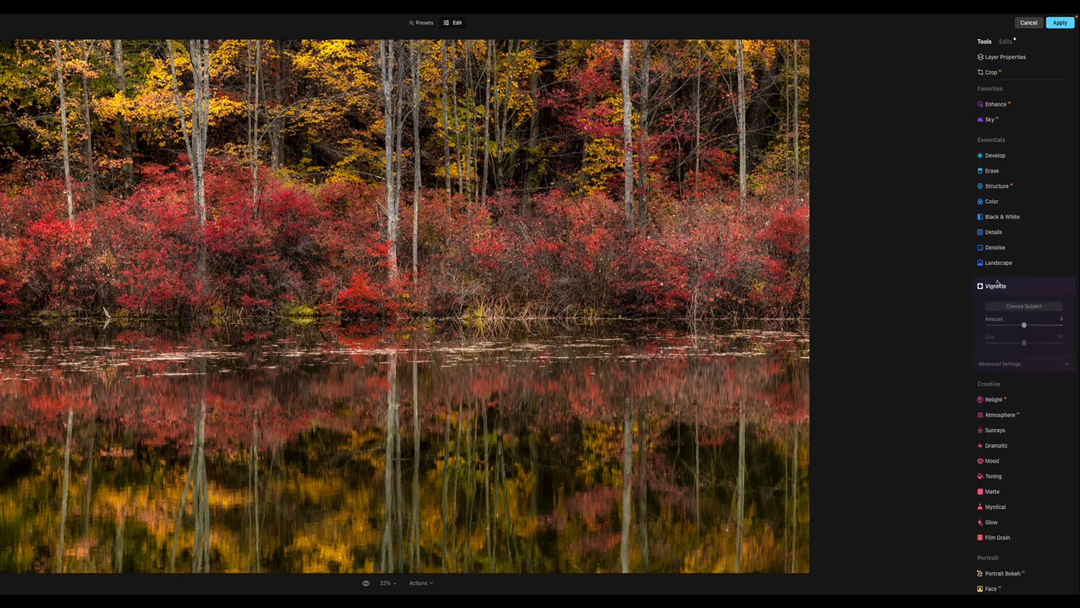
{"action": "left_click", "coordinate": [993, 364]}
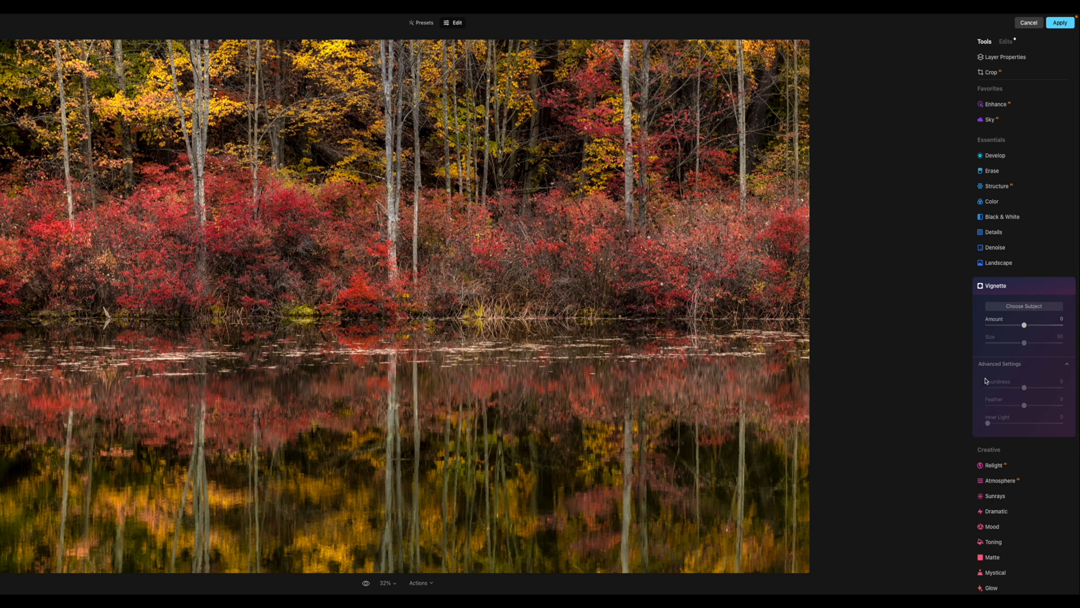
{"action": "left_click_drag", "start_coordinate": [1024, 325], "coordinate": [997, 326]}
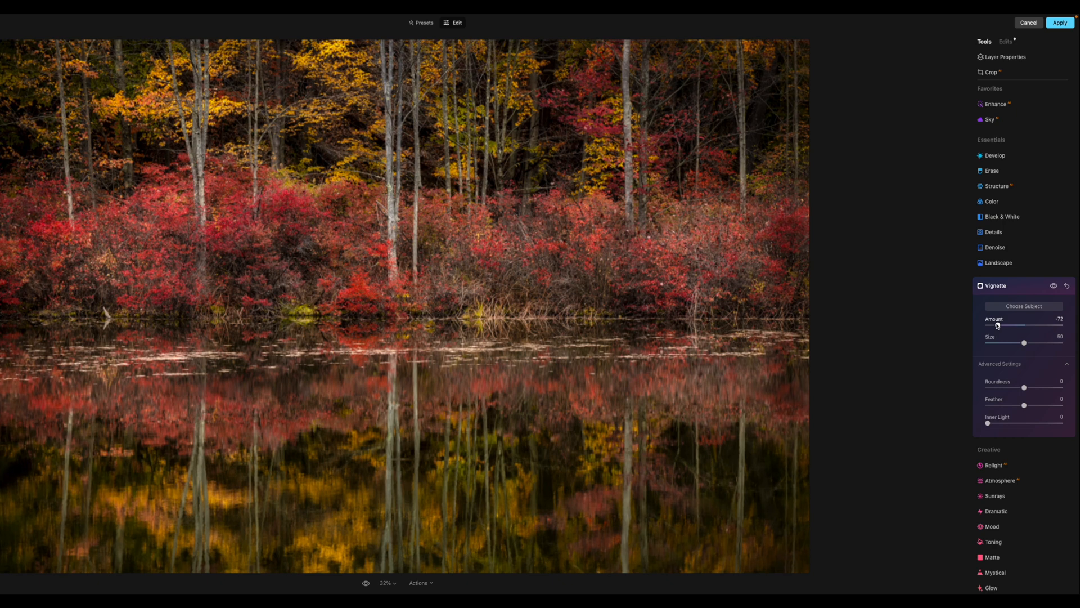
{"action": "left_click_drag", "start_coordinate": [997, 325], "coordinate": [999, 325]}
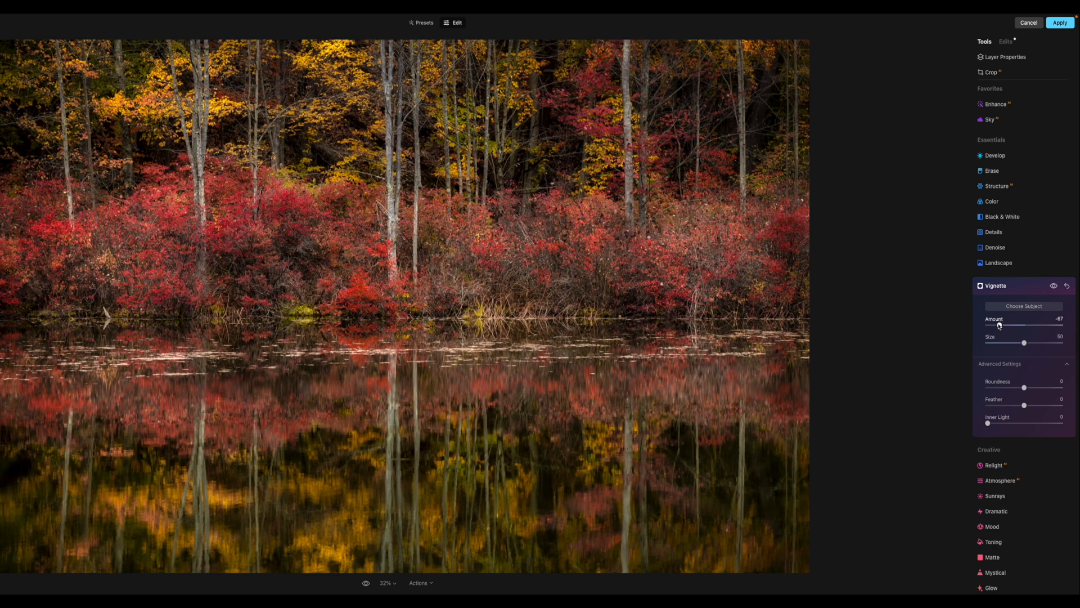
{"action": "left_click_drag", "start_coordinate": [999, 325], "coordinate": [1004, 326]}
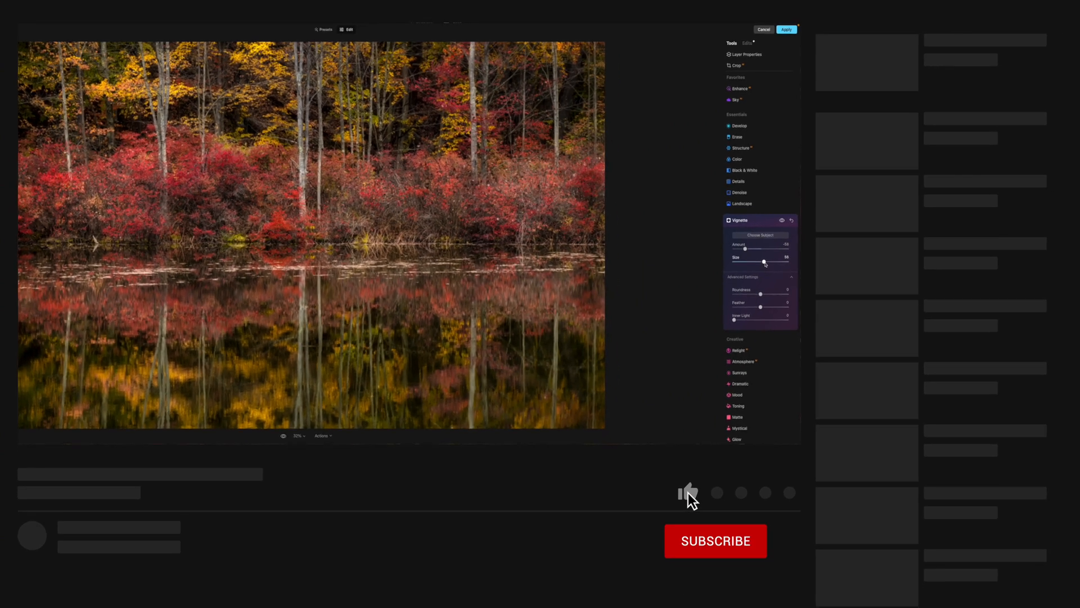
Refine the vignette to Size 38, Roundness 10, Feather 20 and Inner Light 15
{"action": "left_click_drag", "start_coordinate": [953, 322], "coordinate": [942, 322]}
{"action": "left_click_drag", "start_coordinate": [751, 262], "coordinate": [765, 294]}
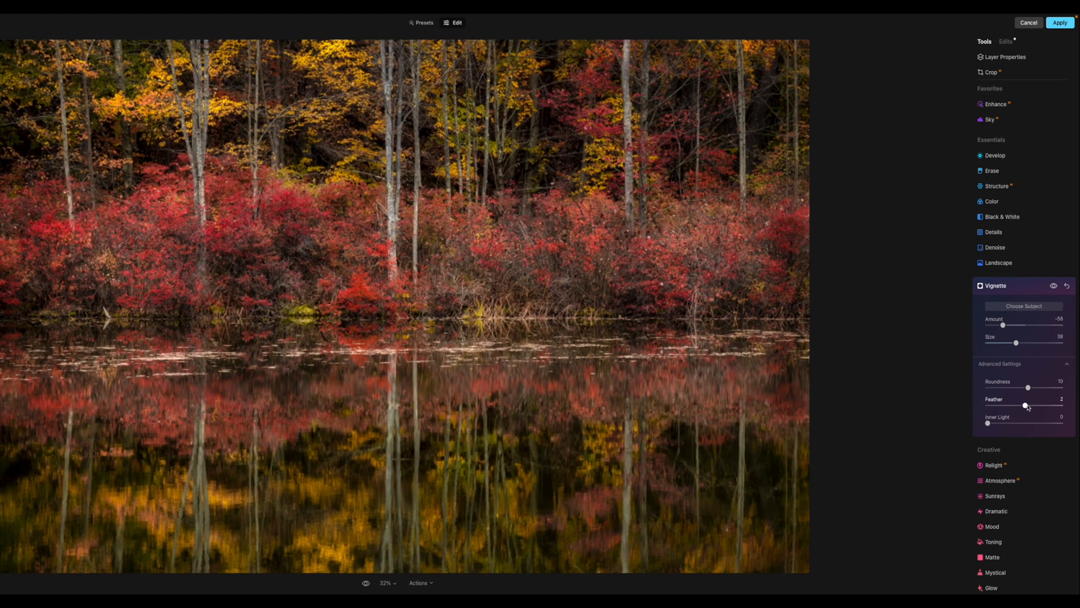
{"action": "left_click_drag", "start_coordinate": [962, 383], "coordinate": [972, 384]}
{"action": "left_click_drag", "start_coordinate": [989, 423], "coordinate": [1001, 424]}
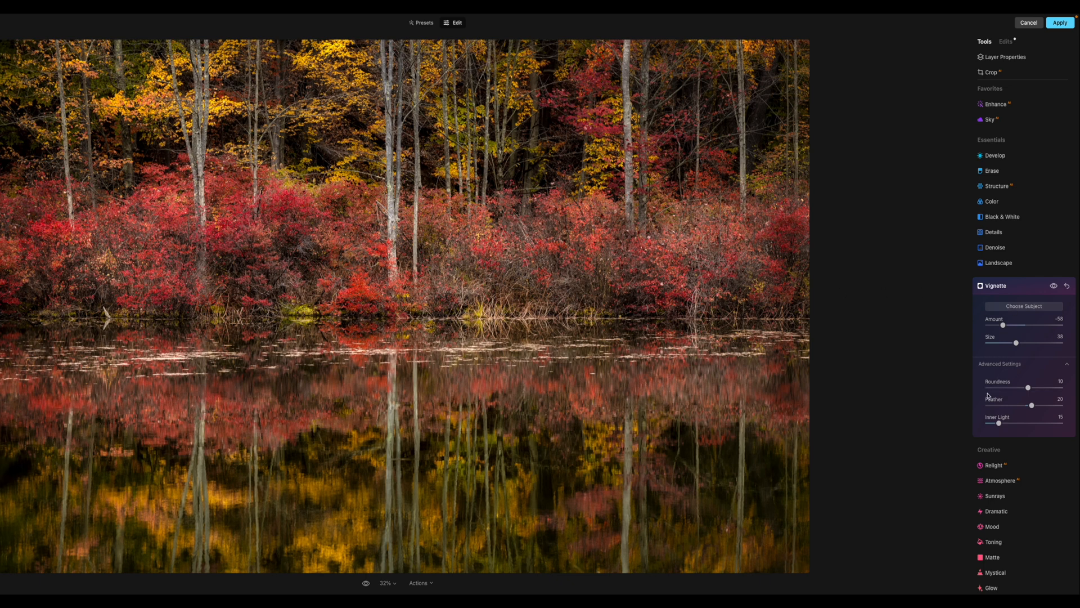
Close the Vignette tool and apply all the edits, returning the photo to Lightroom Classic
{"action": "left_click", "coordinate": [992, 287]}
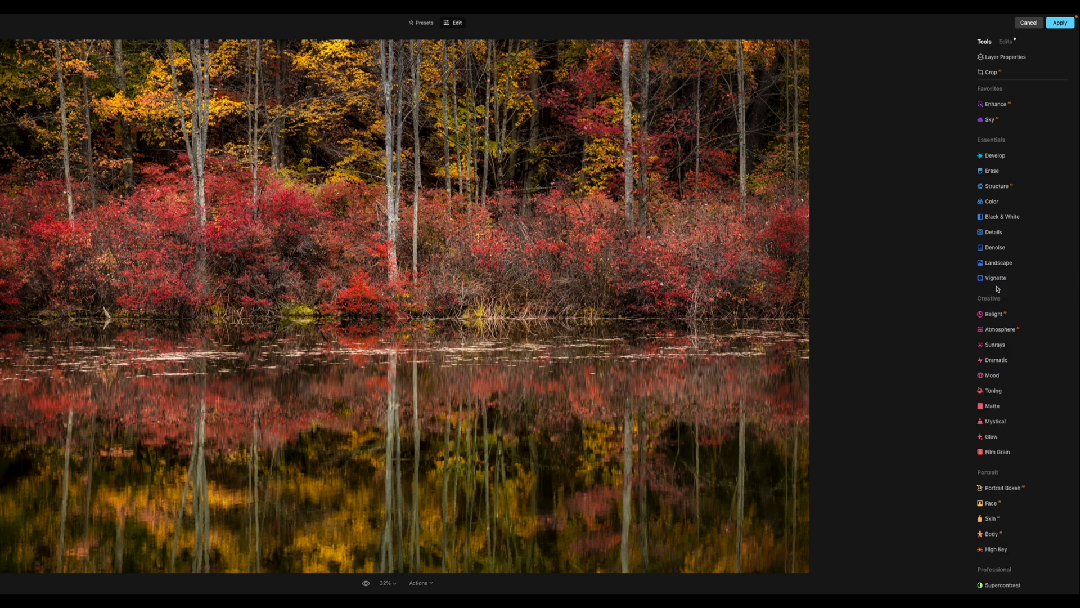
{"action": "left_click", "coordinate": [1063, 25]}
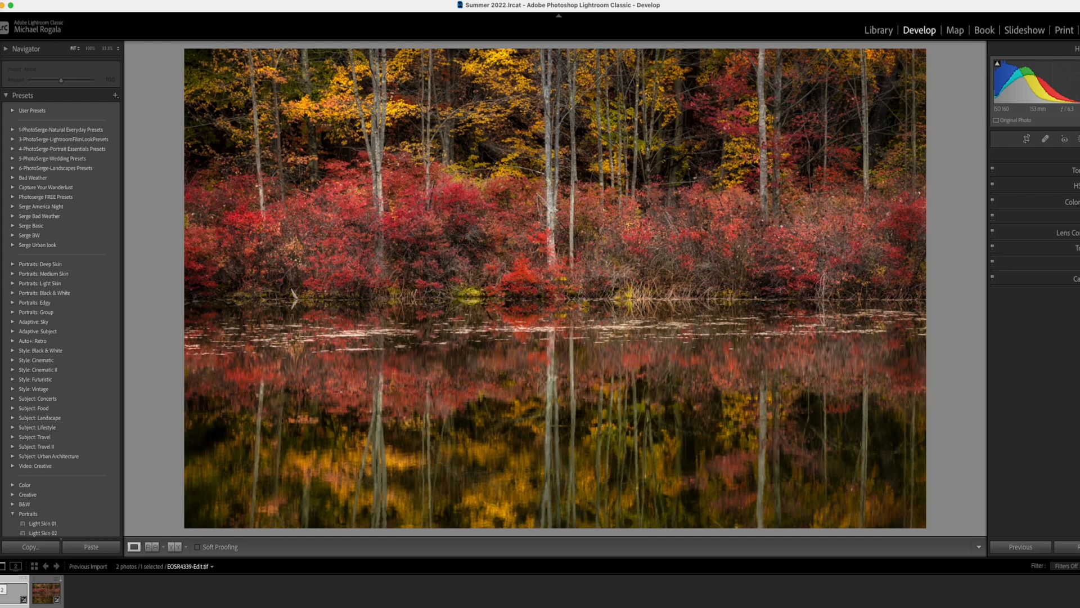
Set up a batch export with the Print (Choose Folder) and Social Media (Choose Folder) user presets, and cancel it
{"action": "key", "text": "super+shift+e"}
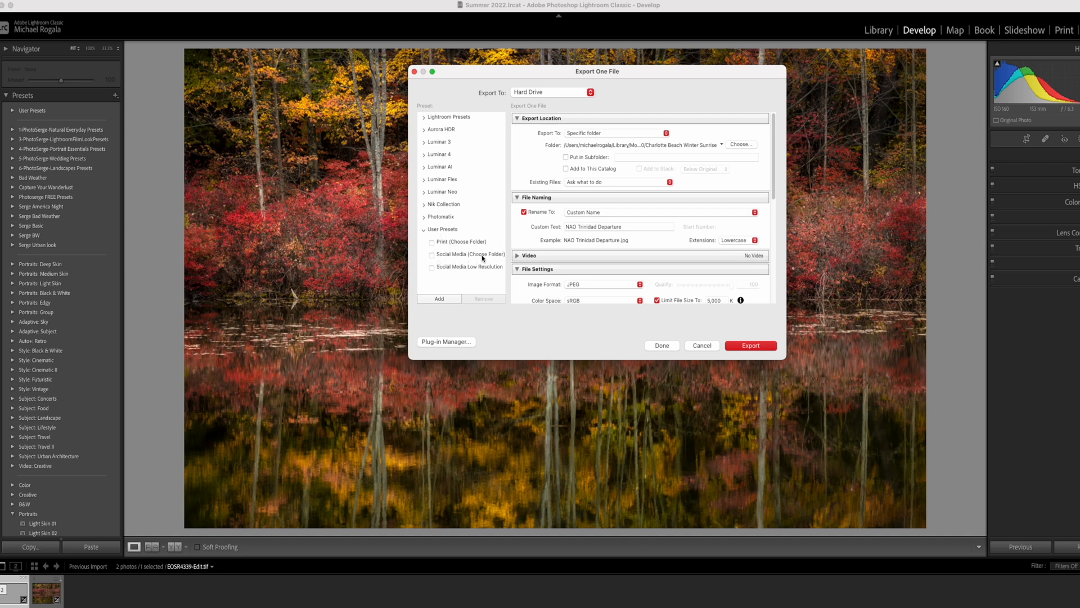
{"action": "left_click", "coordinate": [431, 256]}
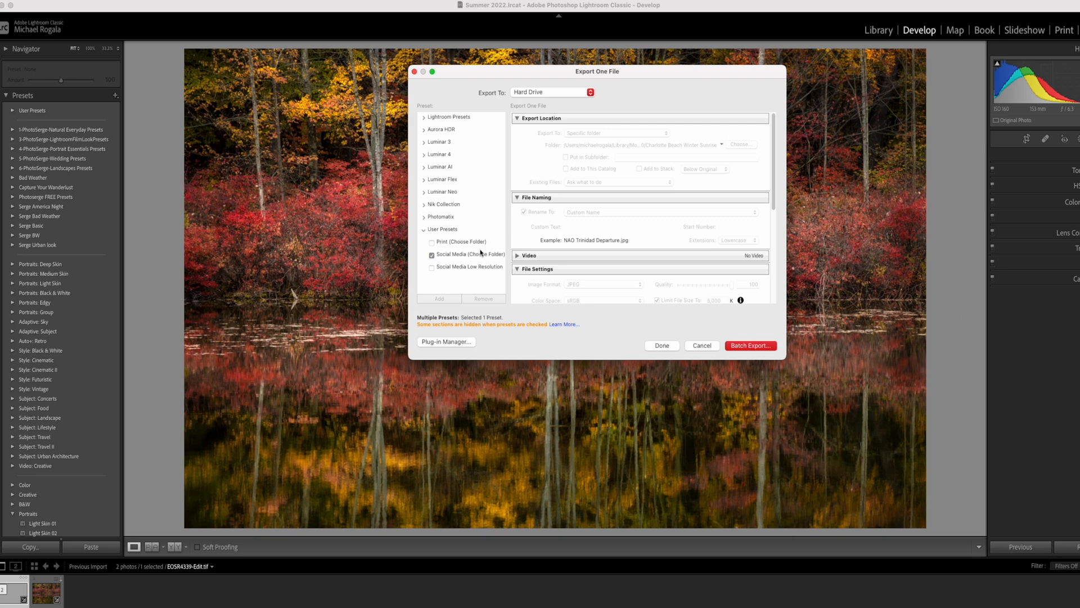
{"action": "left_click", "coordinate": [432, 244]}
{"action": "left_click", "coordinate": [750, 345]}
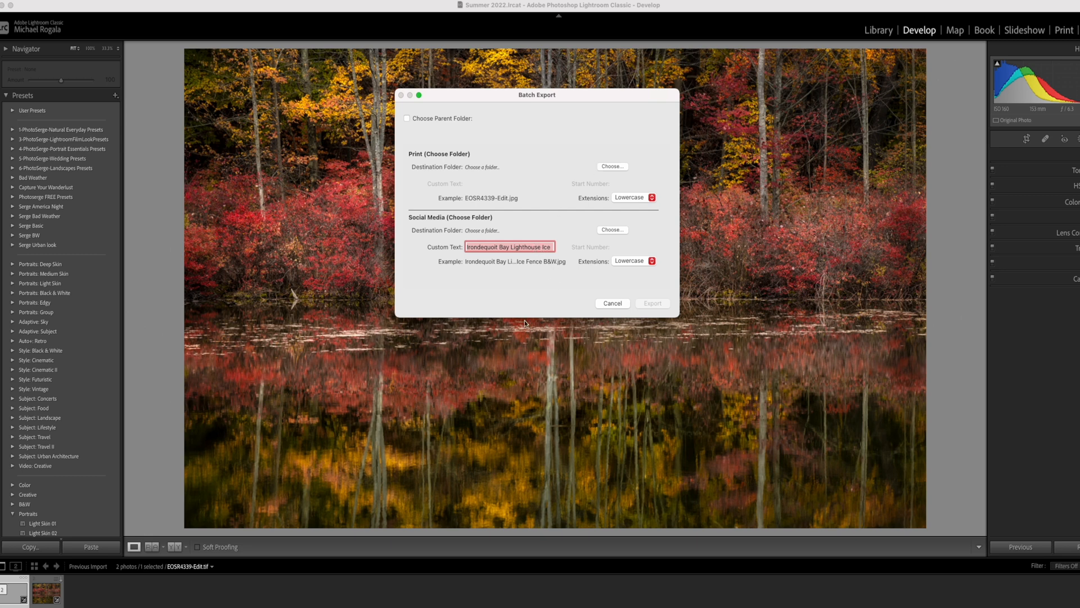
{"action": "left_click", "coordinate": [613, 304]}
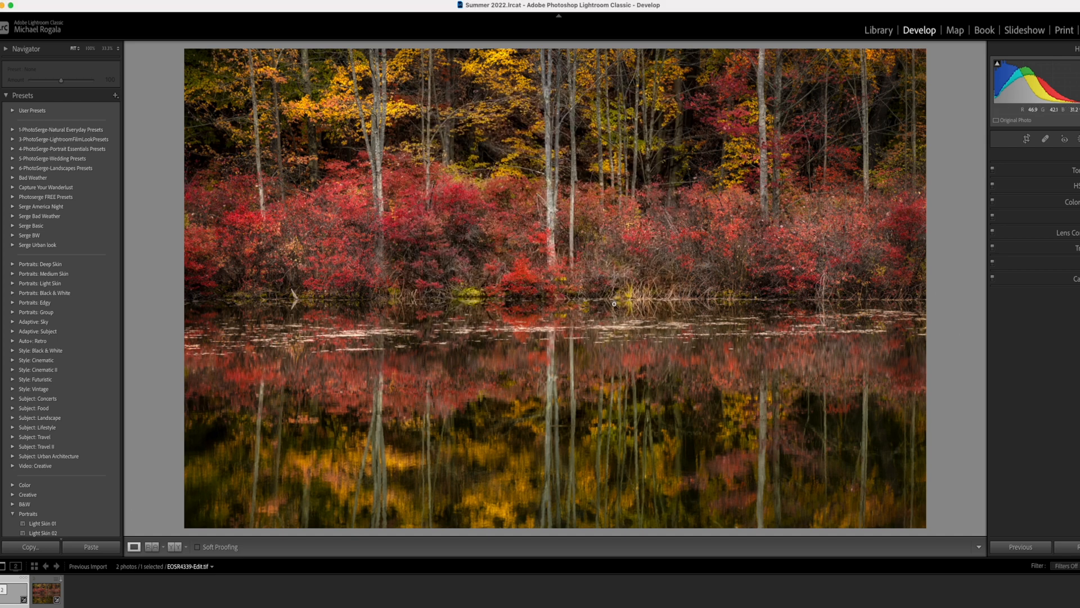